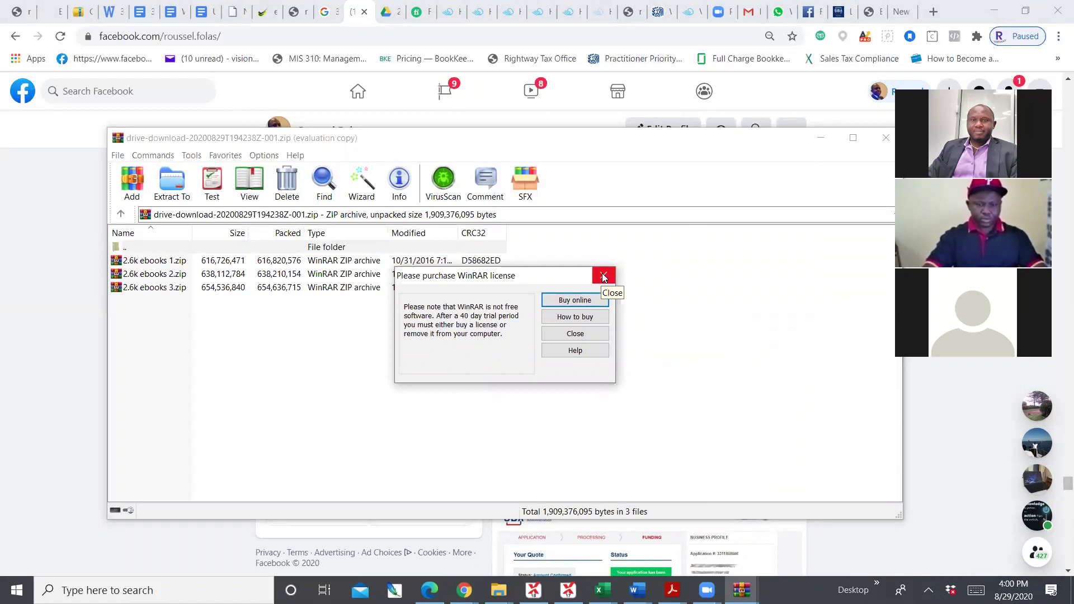
- Dismiss the WinRAR licence notice and open the extraction options for the downloaded ebooks archive
{"action": "left_click", "coordinate": [603, 276]}
{"action": "left_click", "coordinate": [185, 193]}
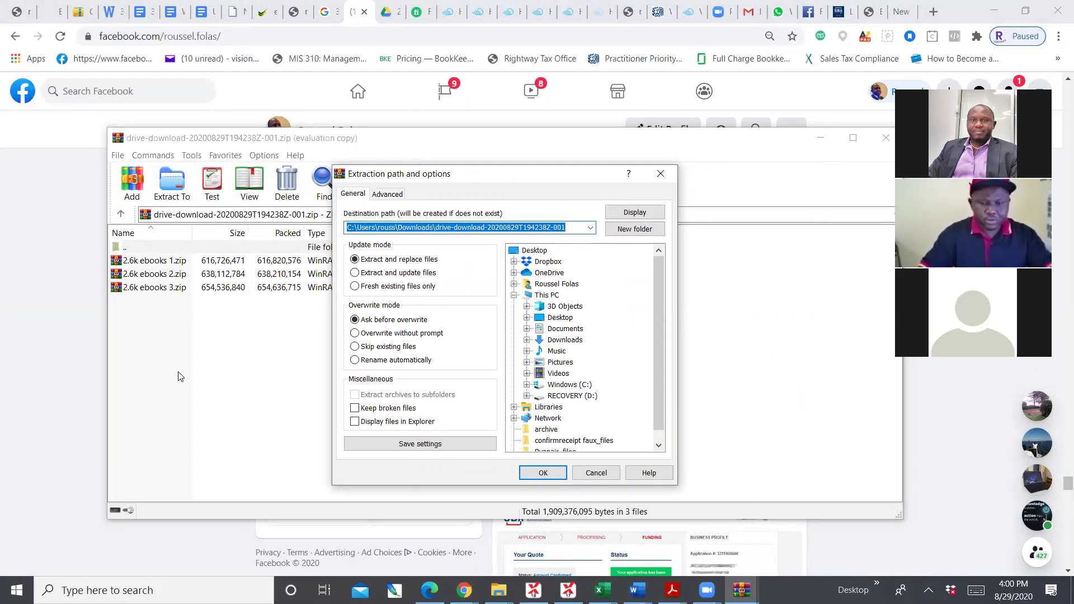
- Look through the July posts on the Facebook profile, including those about EIDL reconsideration, the EIDL & PPP group and loan approvals
{"action": "scroll", "coordinate": [585, 395], "scroll_direction": "down", "scroll_amount": 1}
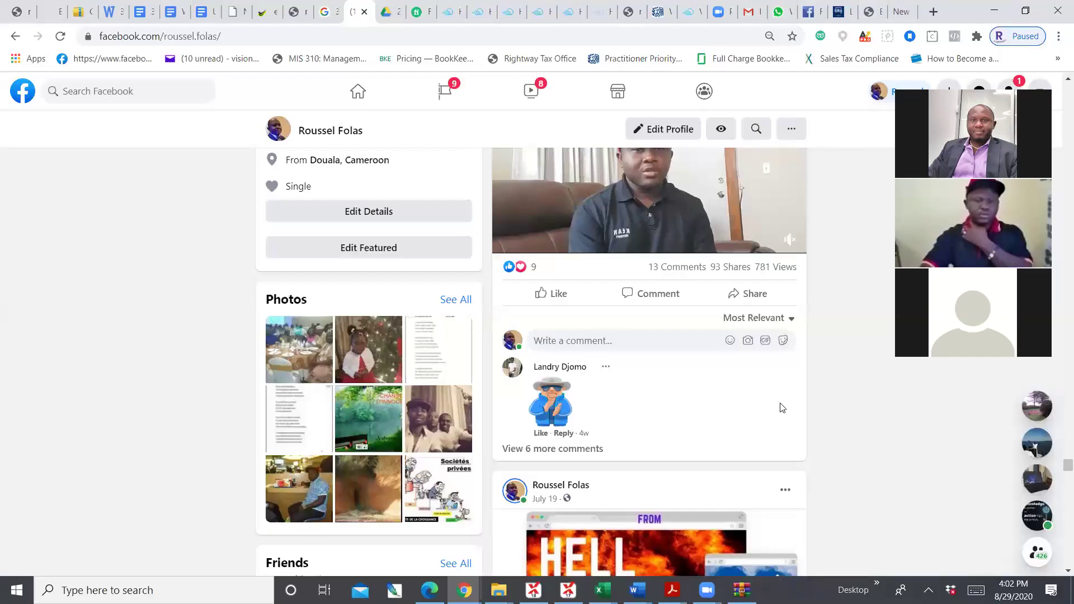
{"action": "scroll", "coordinate": [783, 408], "scroll_direction": "up", "scroll_amount": 3}
{"action": "scroll", "coordinate": [666, 487], "scroll_direction": "down", "scroll_amount": 4}
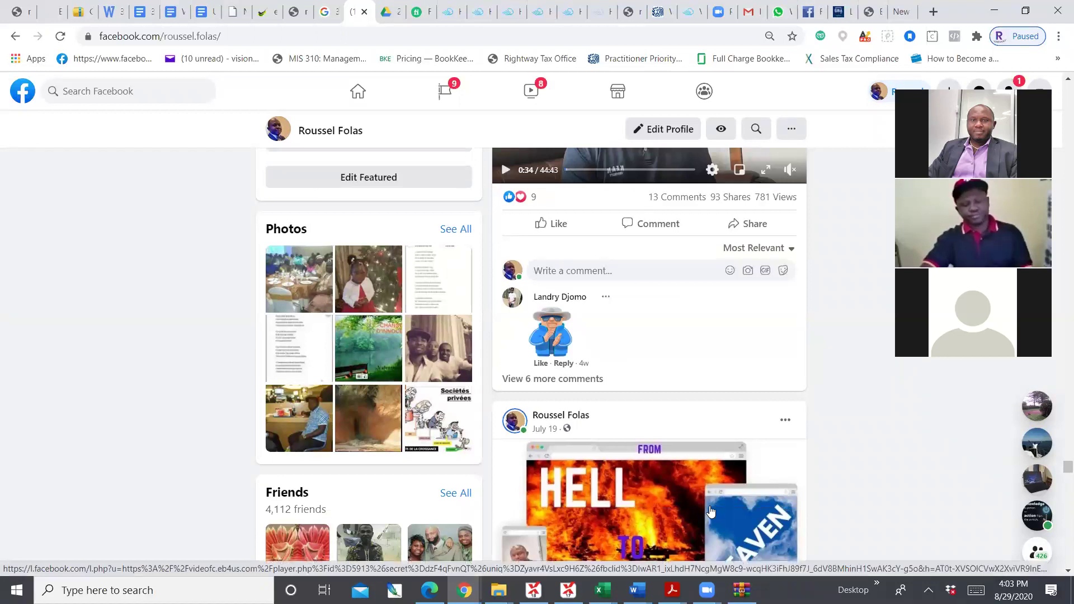
{"action": "scroll", "coordinate": [733, 475], "scroll_direction": "down", "scroll_amount": 5}
{"action": "scroll", "coordinate": [731, 430], "scroll_direction": "down", "scroll_amount": 10}
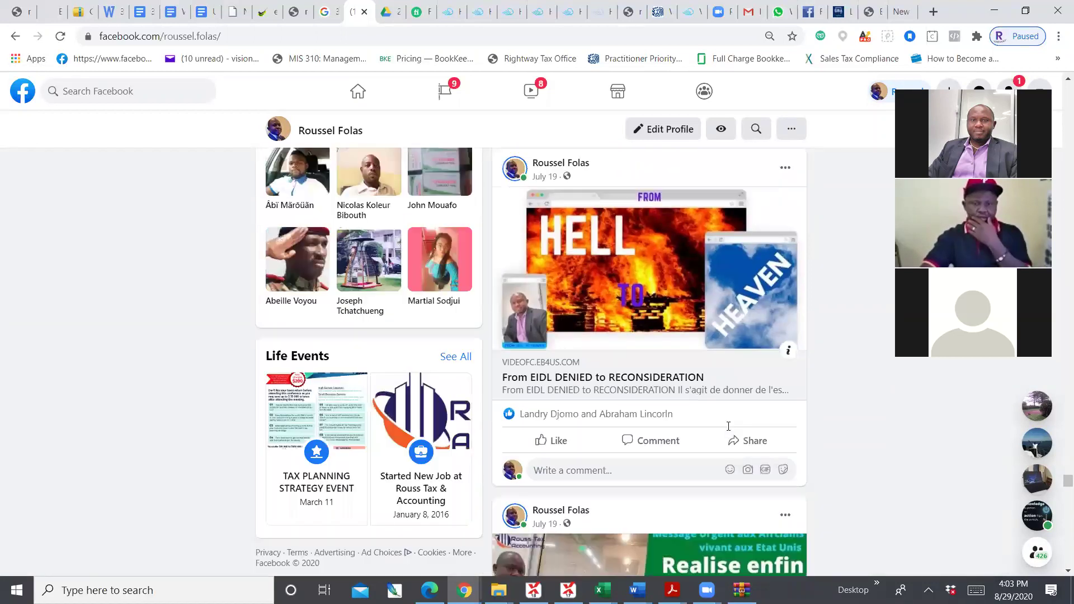
{"action": "scroll", "coordinate": [722, 423], "scroll_direction": "up", "scroll_amount": 4}
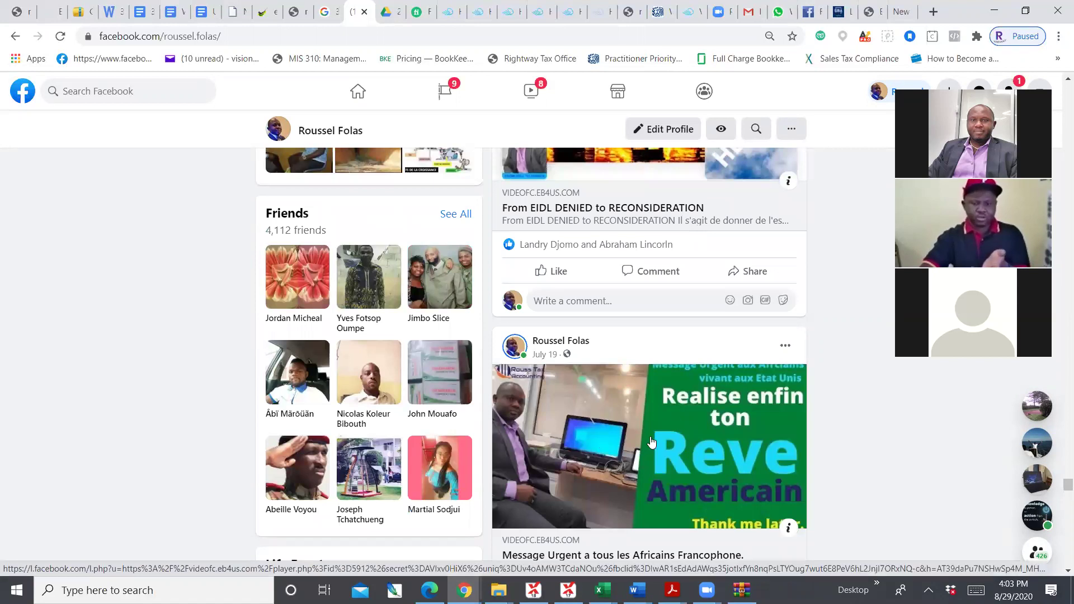
{"action": "scroll", "coordinate": [783, 445], "scroll_direction": "down", "scroll_amount": 13}
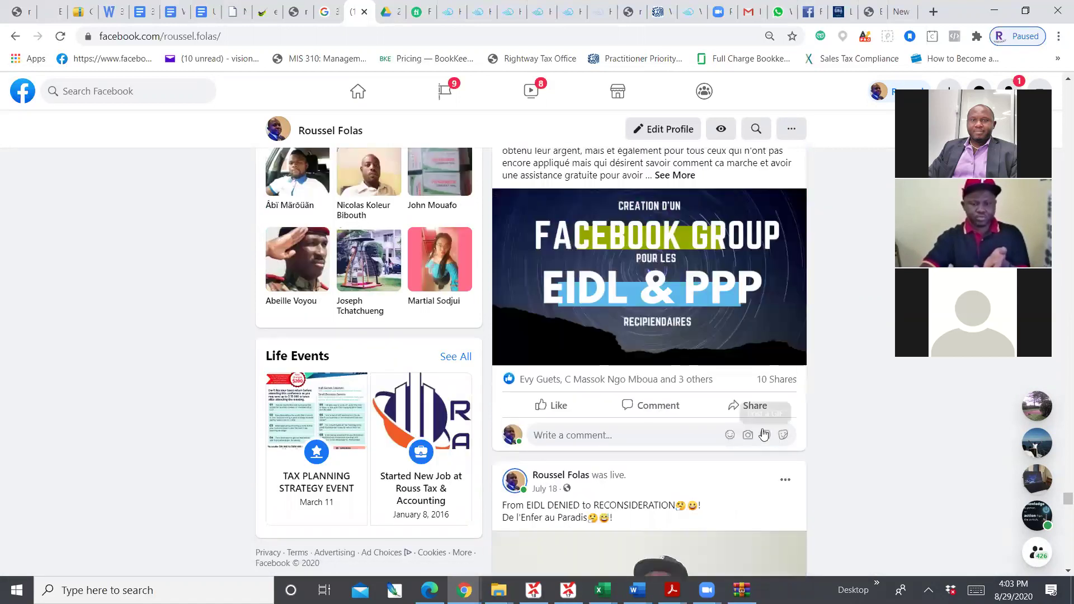
{"action": "scroll", "coordinate": [752, 435], "scroll_direction": "up", "scroll_amount": 4}
{"action": "scroll", "coordinate": [739, 433], "scroll_direction": "down", "scroll_amount": 14}
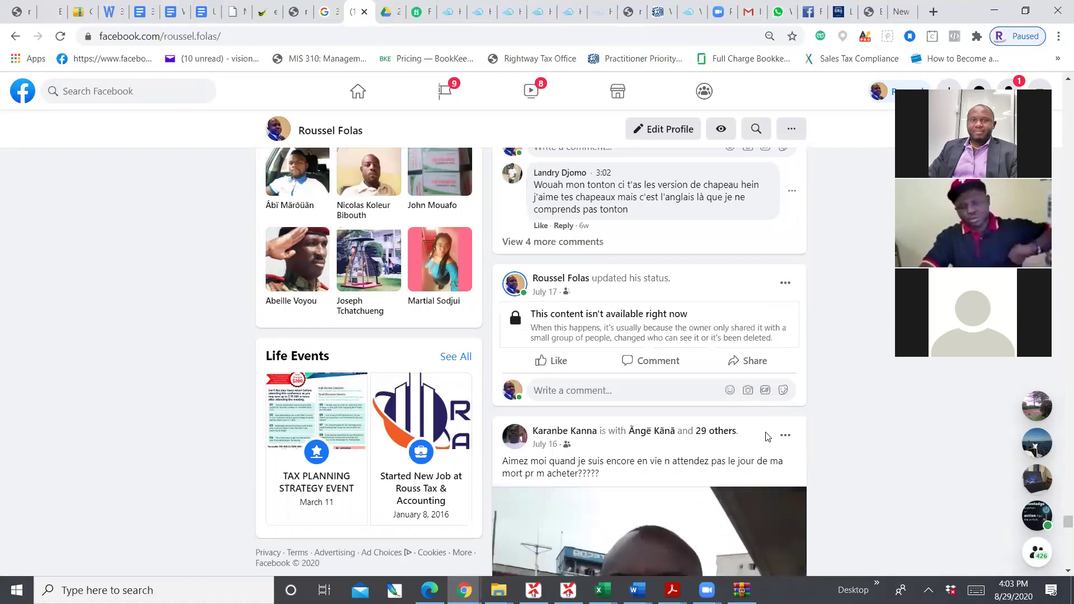
{"action": "scroll", "coordinate": [769, 428], "scroll_direction": "down", "scroll_amount": 4}
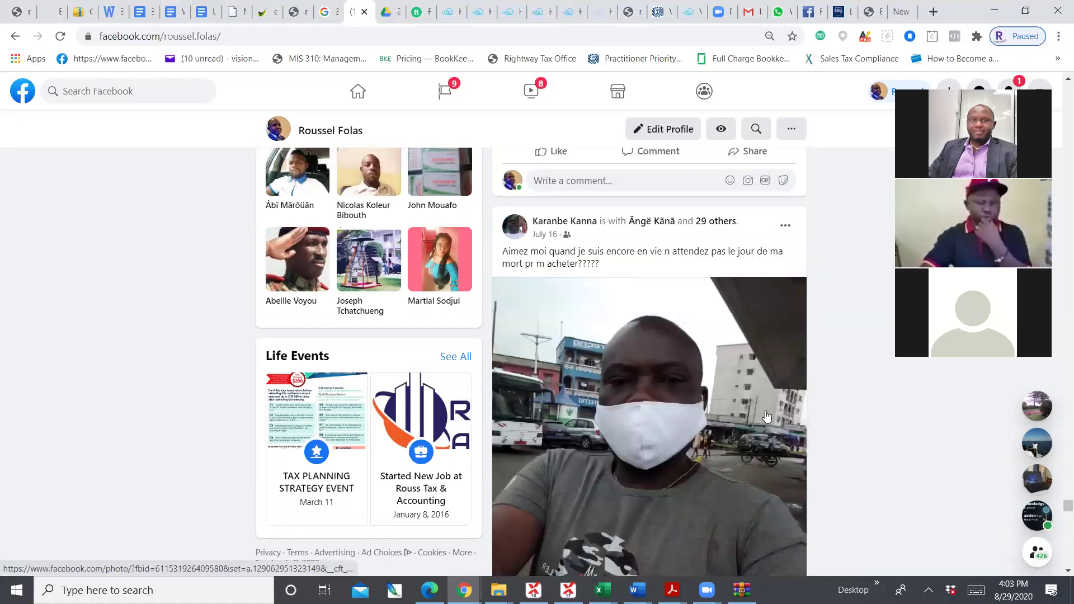
{"action": "scroll", "coordinate": [772, 419], "scroll_direction": "up", "scroll_amount": 14}
{"action": "scroll", "coordinate": [793, 391], "scroll_direction": "up", "scroll_amount": 10}
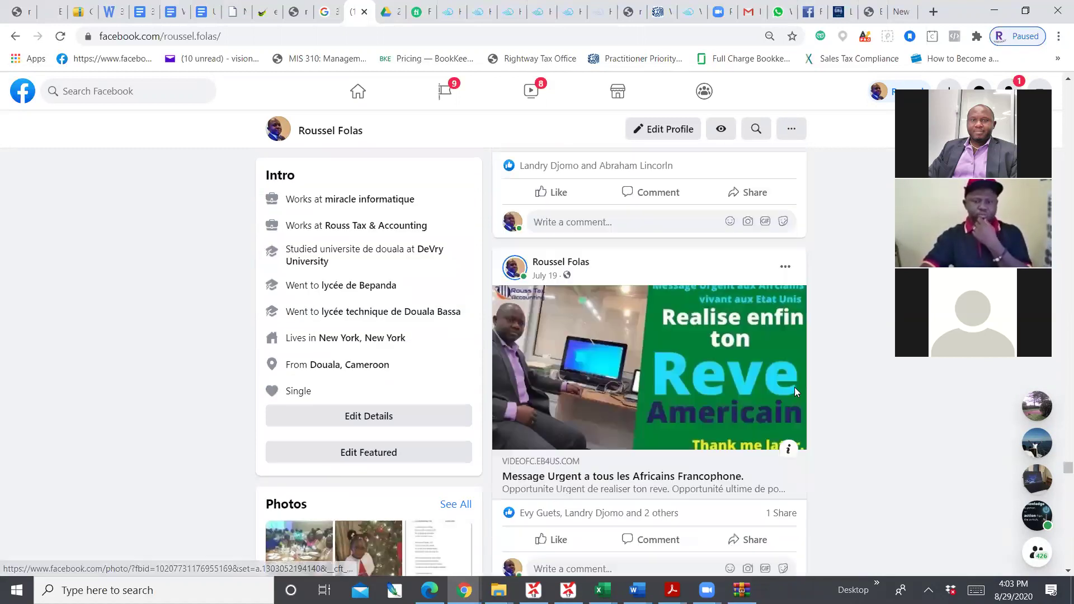
{"action": "scroll", "coordinate": [823, 358], "scroll_direction": "up", "scroll_amount": 15}
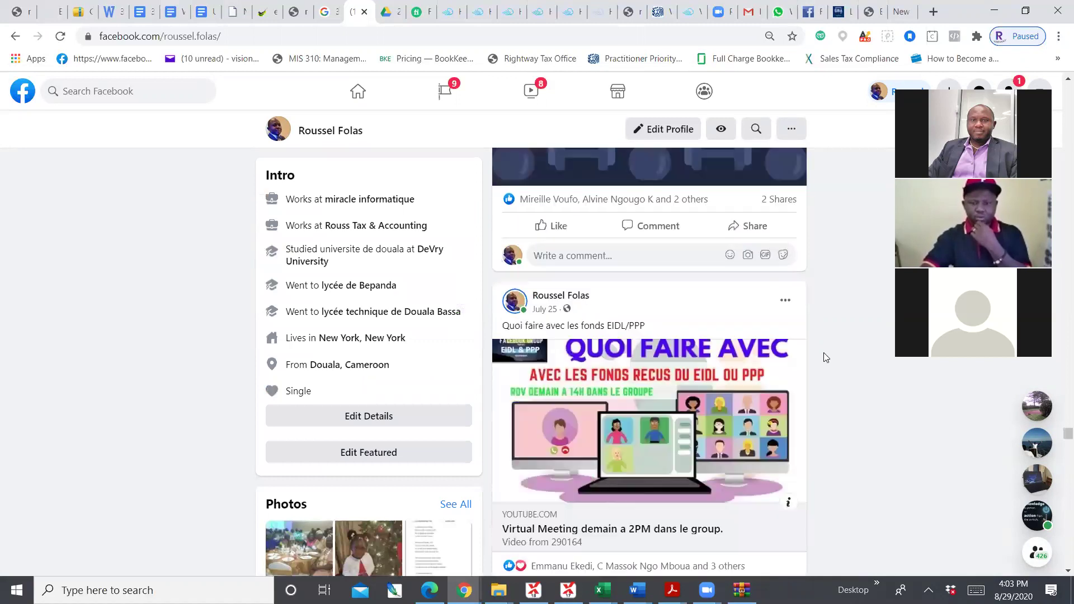
{"action": "scroll", "coordinate": [824, 356], "scroll_direction": "up", "scroll_amount": 10}
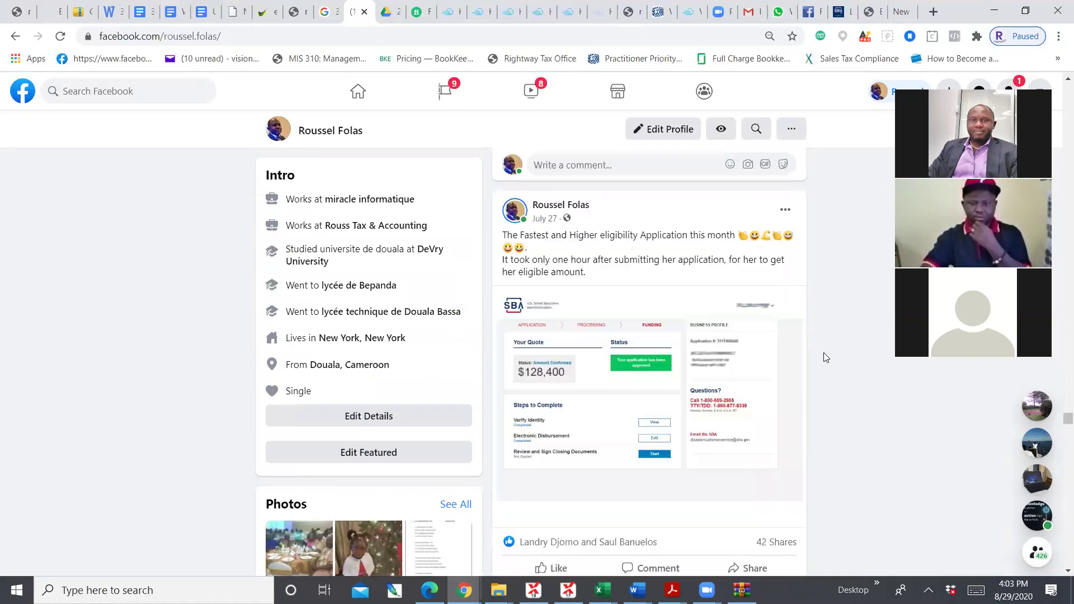
{"action": "scroll", "coordinate": [824, 353], "scroll_direction": "up", "scroll_amount": 12}
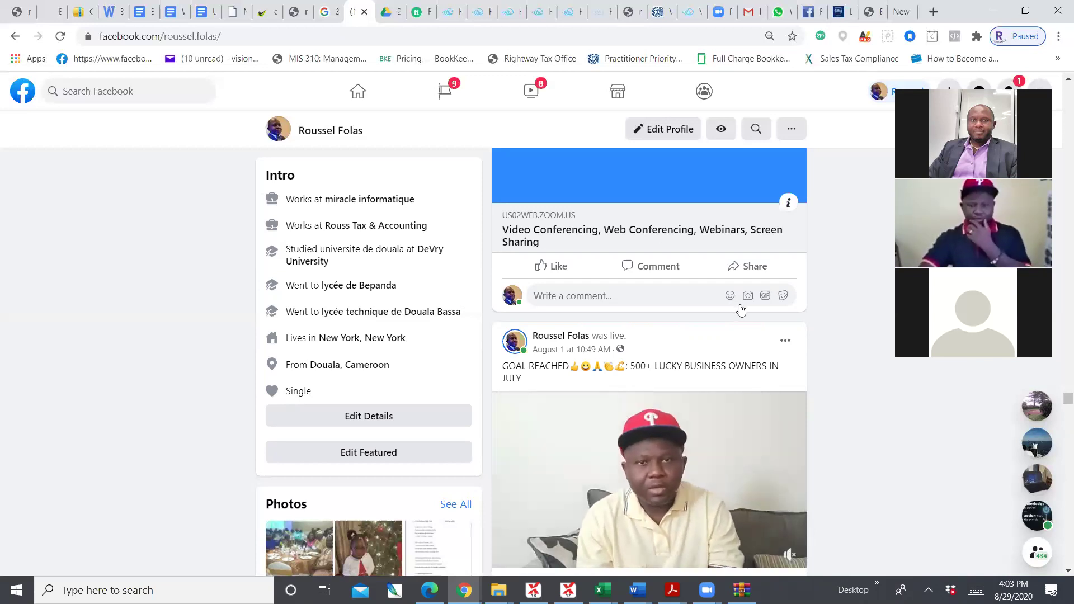
- Review the August posts on the Facebook profile, from the PPP and EIDL updates to the August 16 PPP forgiveness meeting posts
{"action": "scroll", "coordinate": [744, 307], "scroll_direction": "down", "scroll_amount": 10}
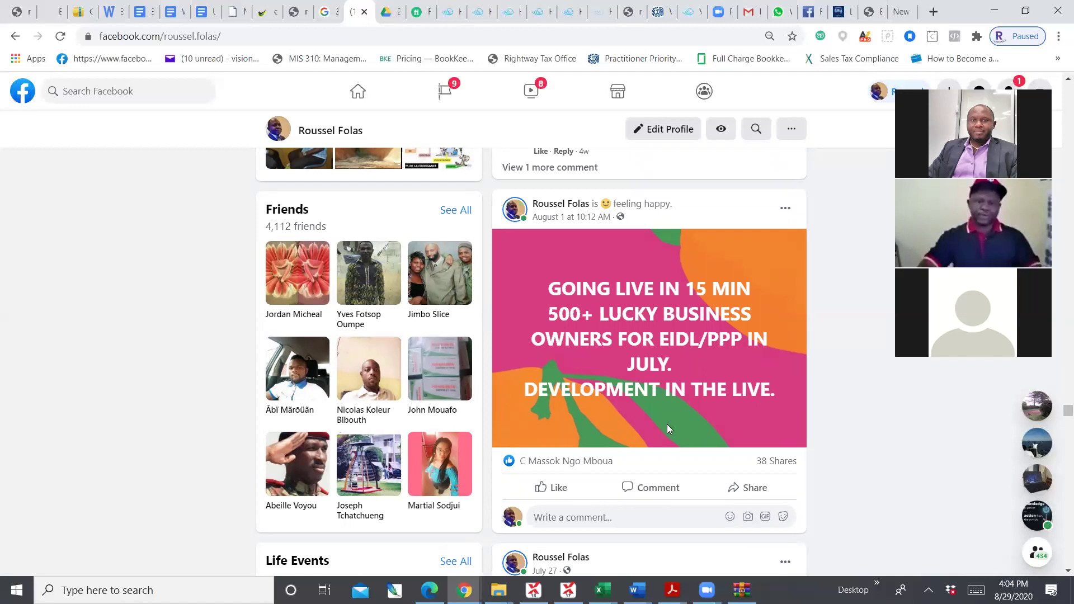
{"action": "scroll", "coordinate": [706, 324], "scroll_direction": "up", "scroll_amount": 10}
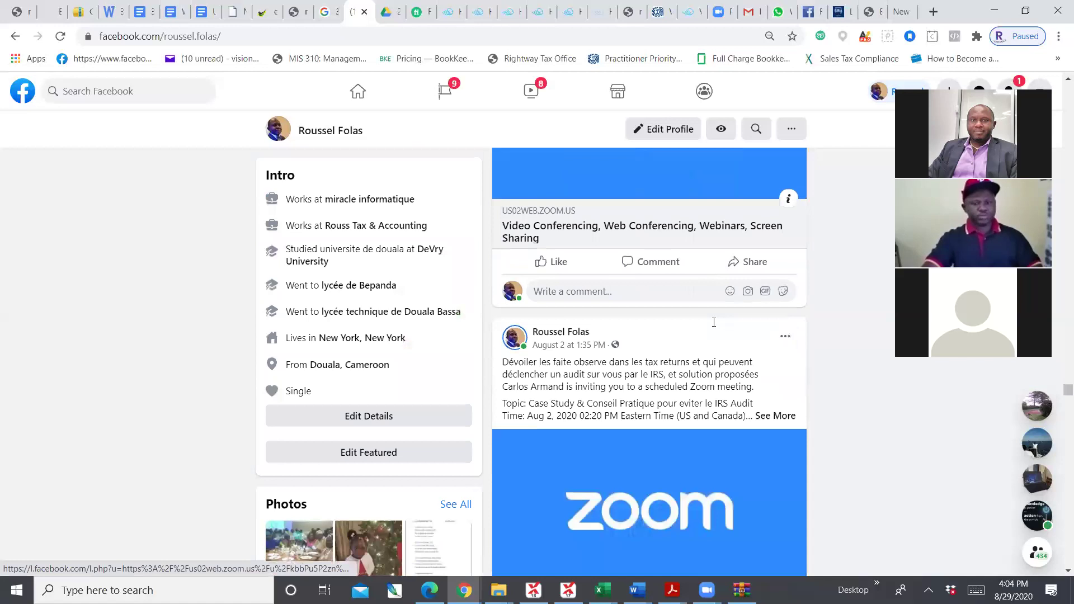
{"action": "scroll", "coordinate": [714, 323], "scroll_direction": "up", "scroll_amount": 15}
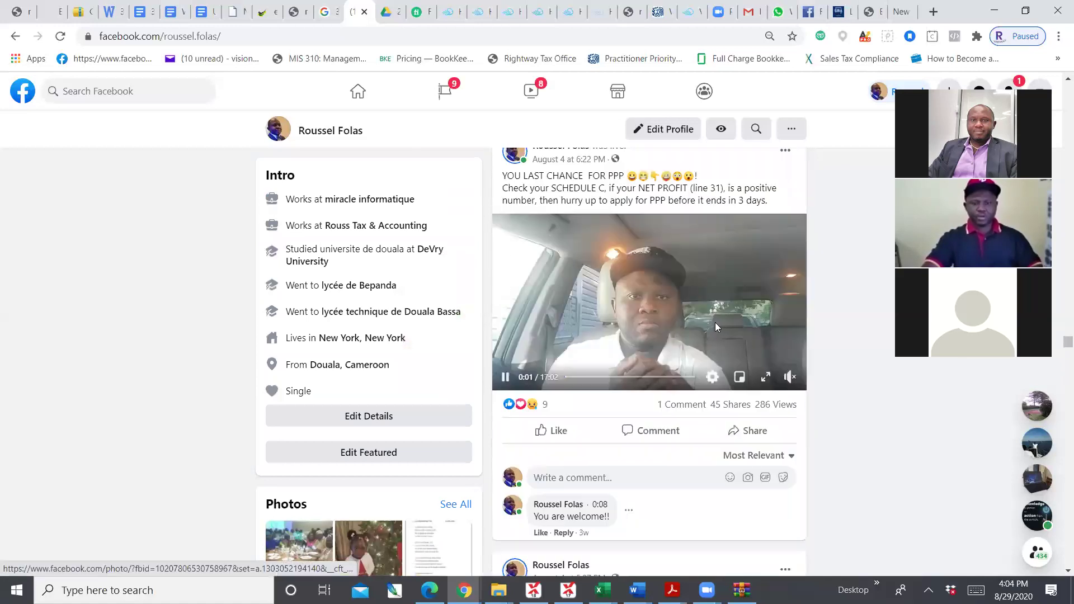
{"action": "scroll", "coordinate": [715, 327], "scroll_direction": "up", "scroll_amount": 8}
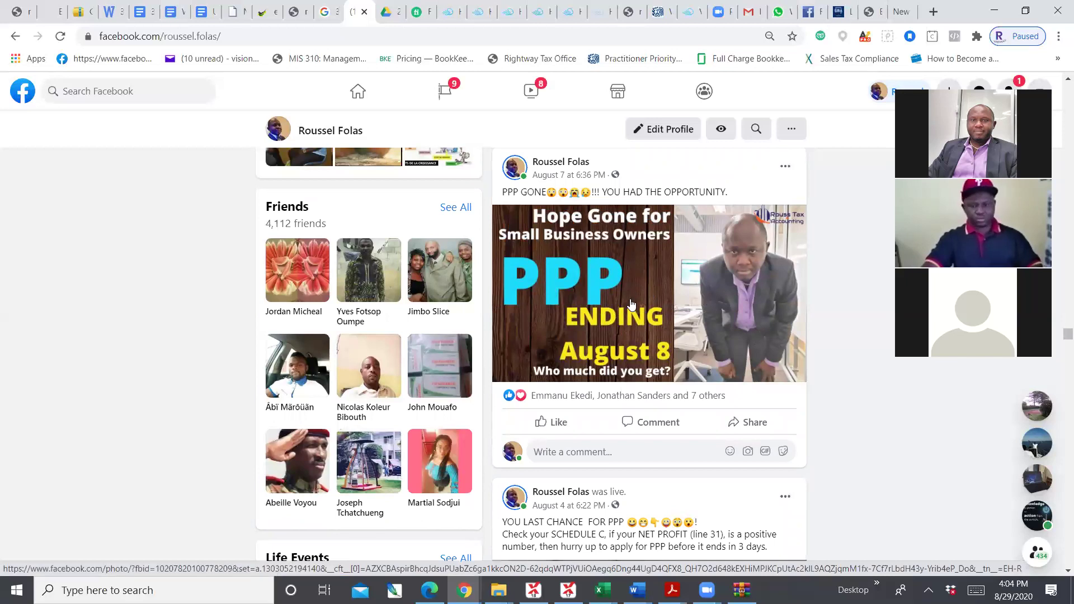
{"action": "scroll", "coordinate": [631, 304], "scroll_direction": "up", "scroll_amount": 4}
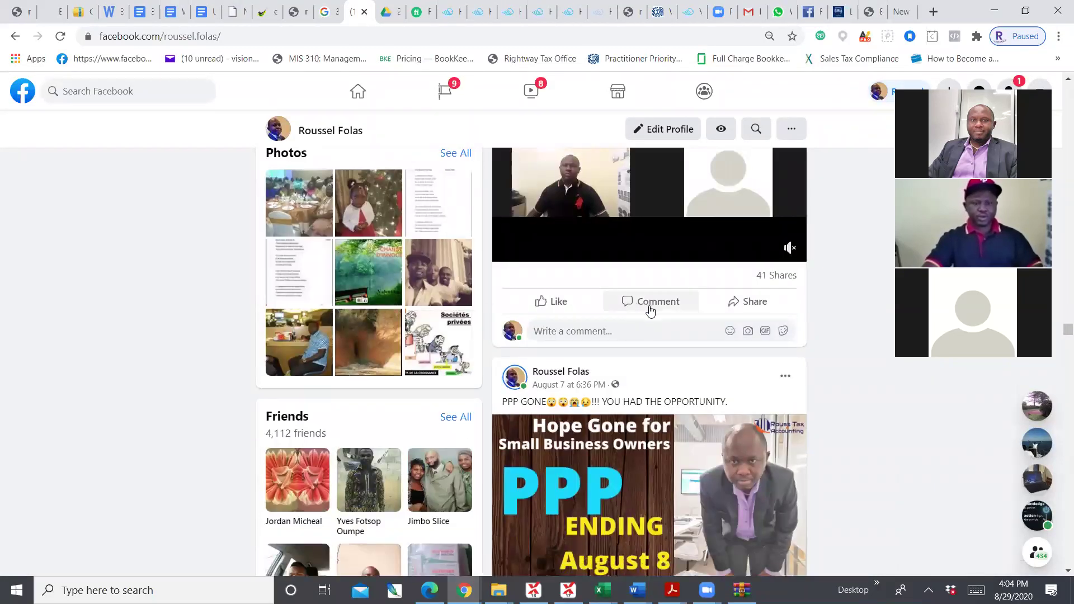
{"action": "scroll", "coordinate": [644, 312], "scroll_direction": "up", "scroll_amount": 6}
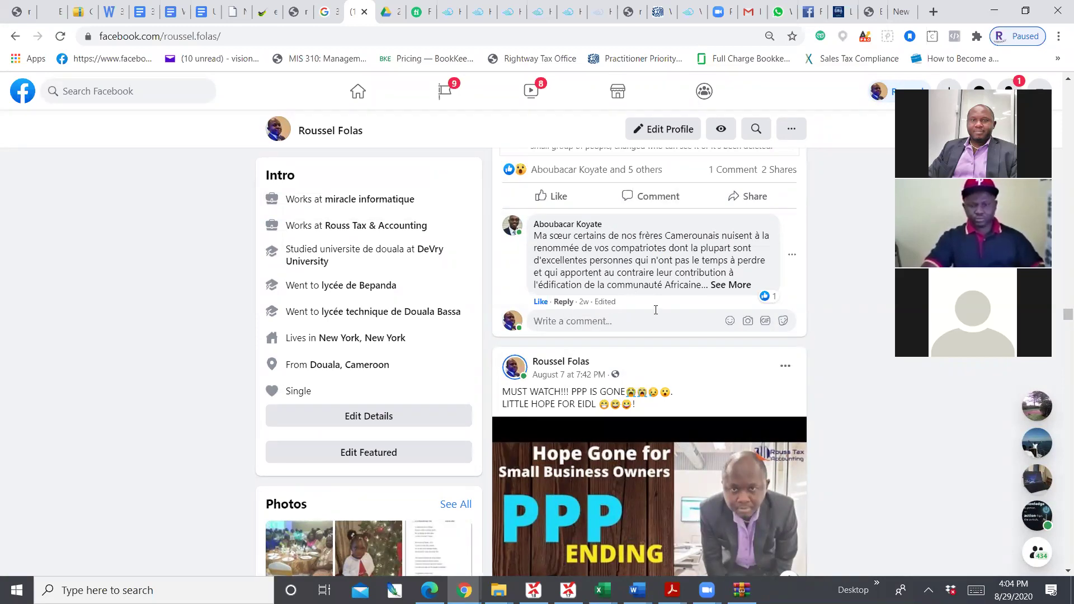
{"action": "scroll", "coordinate": [750, 273], "scroll_direction": "up", "scroll_amount": 9}
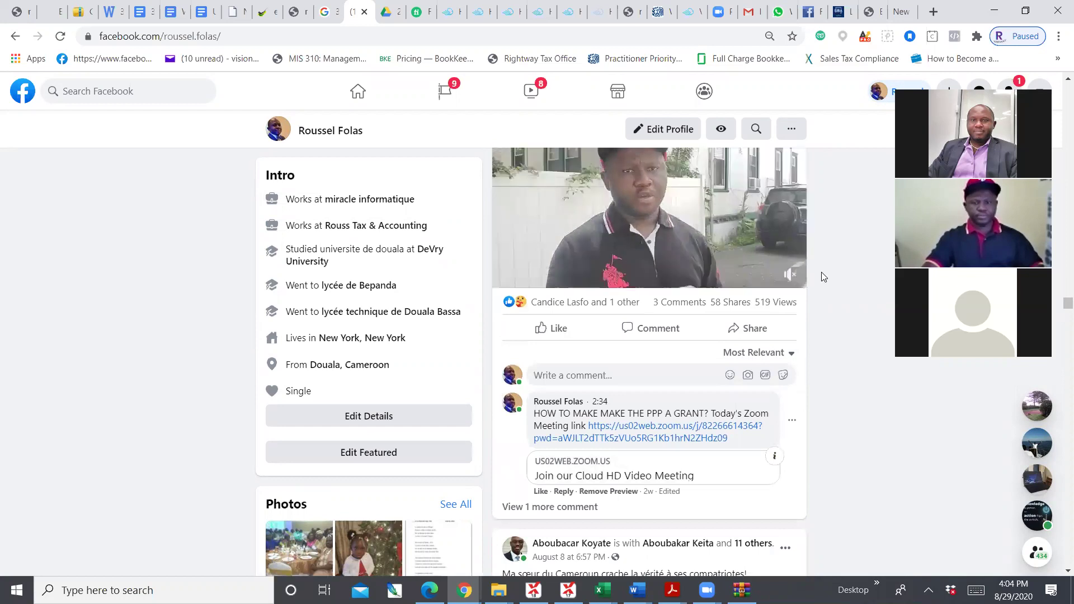
{"action": "scroll", "coordinate": [821, 275], "scroll_direction": "up", "scroll_amount": 15}
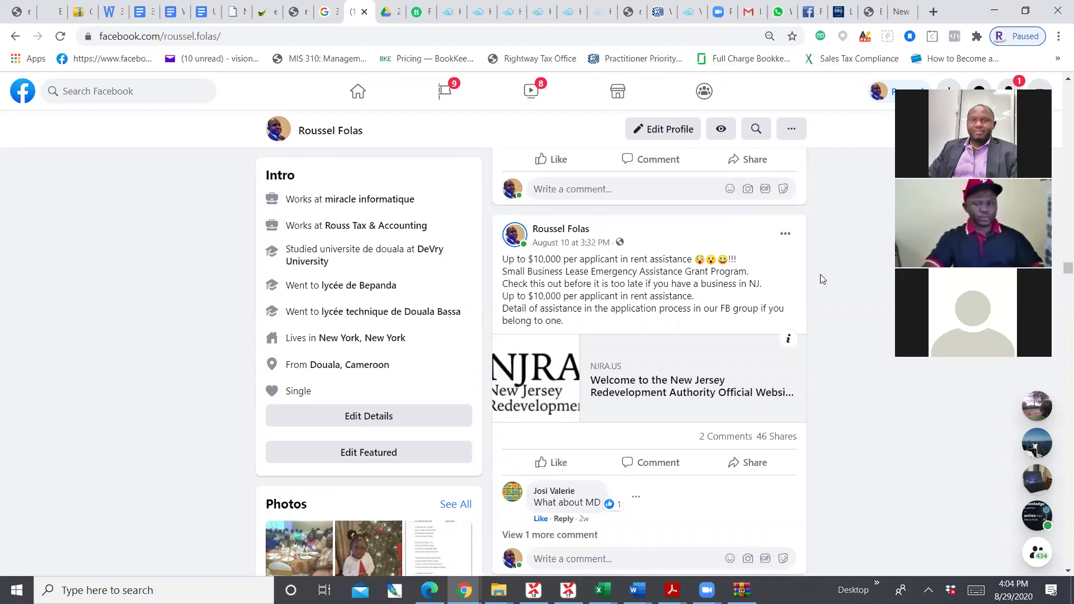
{"action": "scroll", "coordinate": [820, 274], "scroll_direction": "up", "scroll_amount": 10}
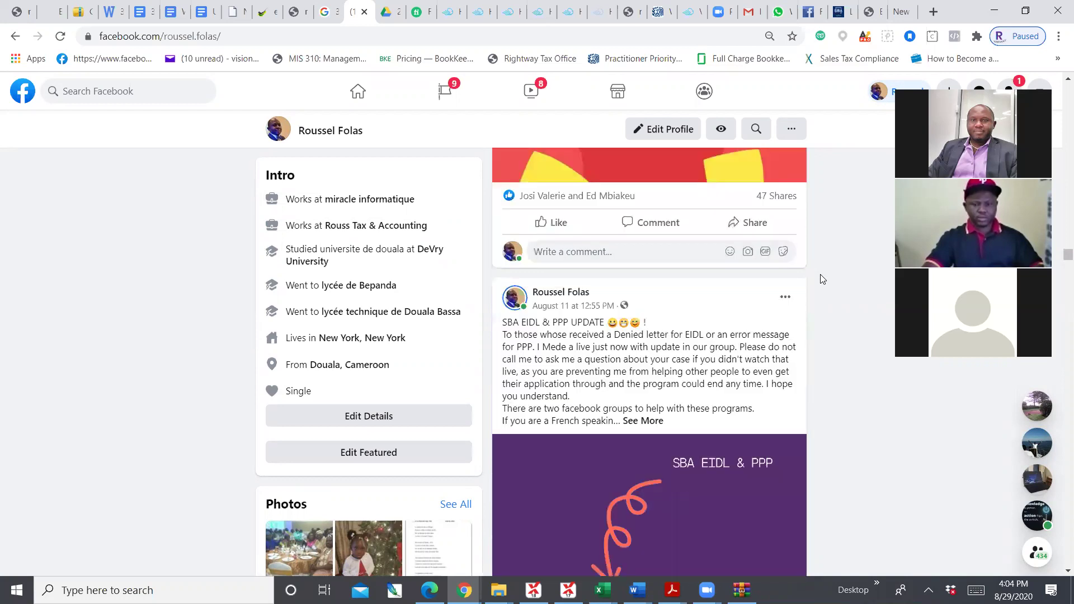
{"action": "scroll", "coordinate": [820, 274], "scroll_direction": "up", "scroll_amount": 15}
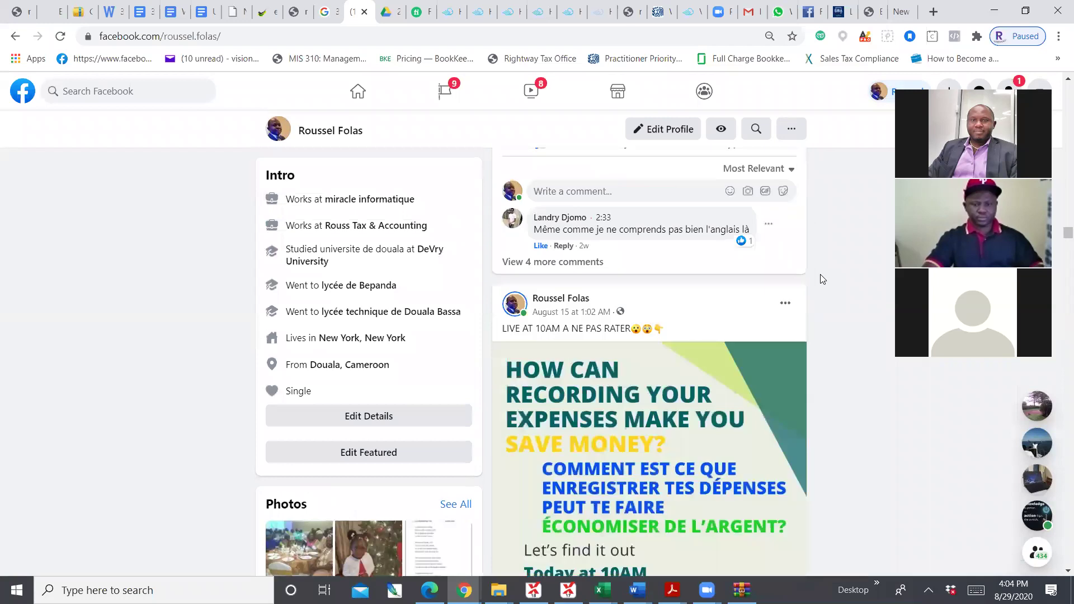
{"action": "scroll", "coordinate": [820, 274], "scroll_direction": "up", "scroll_amount": 4}
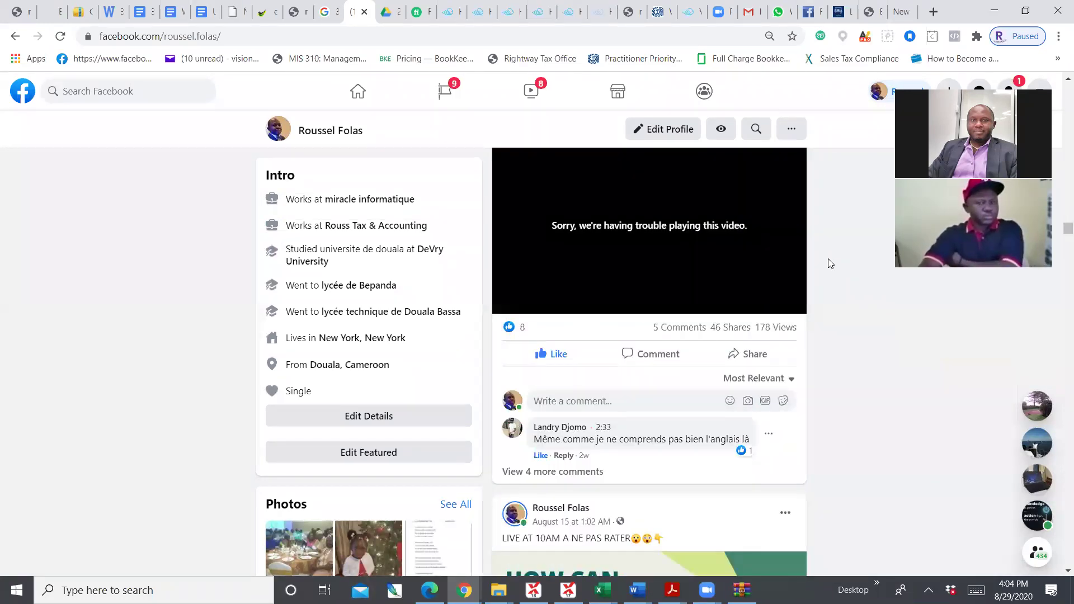
{"action": "scroll", "coordinate": [829, 264], "scroll_direction": "up", "scroll_amount": 12}
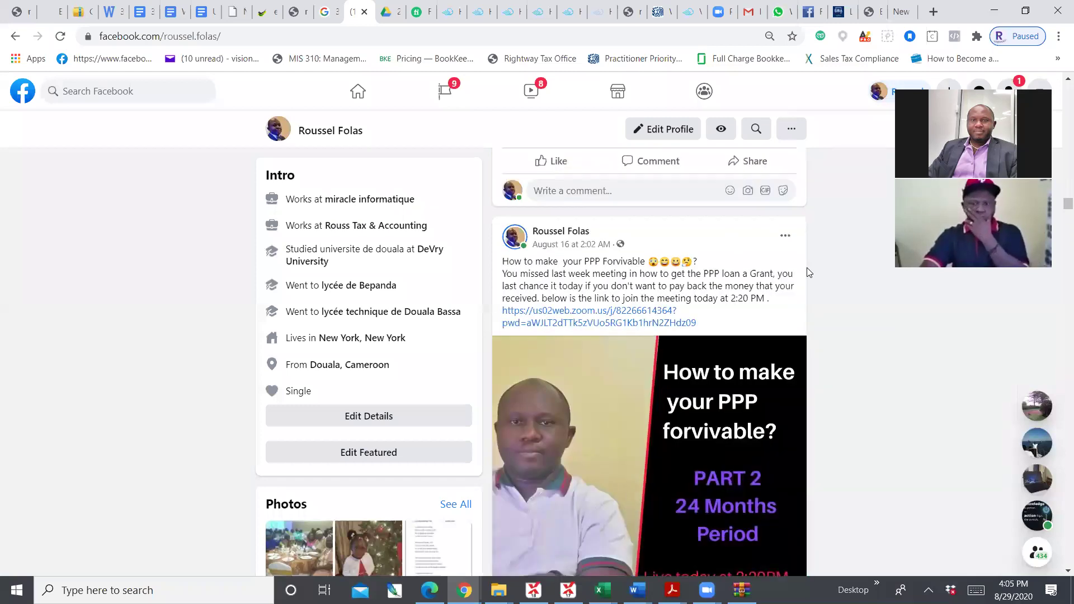
{"action": "scroll", "coordinate": [808, 274], "scroll_direction": "up", "scroll_amount": 1}
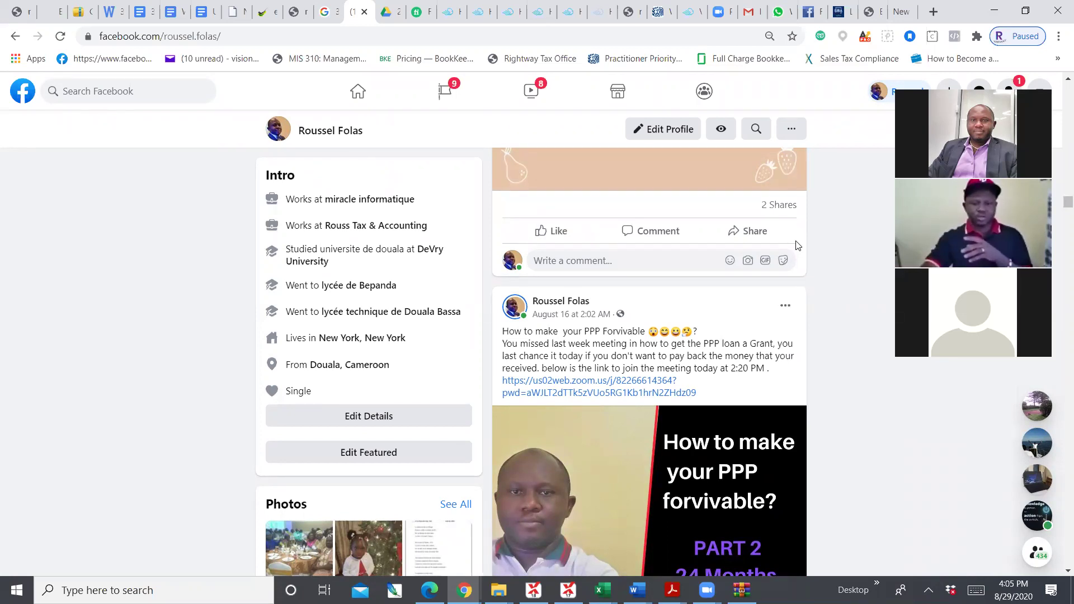
{"action": "scroll", "coordinate": [683, 336], "scroll_direction": "down", "scroll_amount": 5}
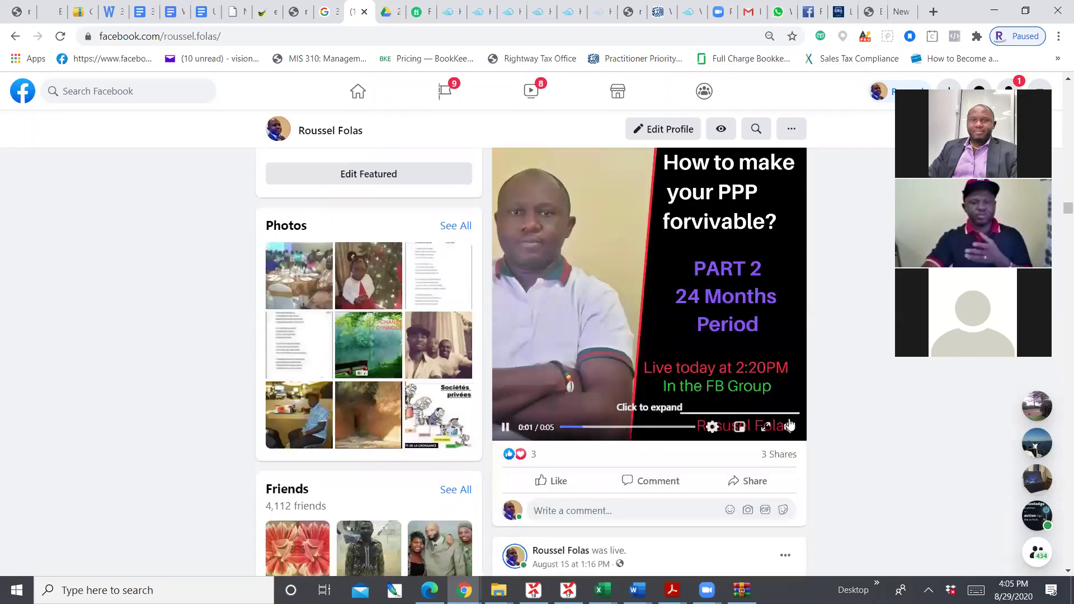
{"action": "scroll", "coordinate": [684, 342], "scroll_direction": "up", "scroll_amount": 1}
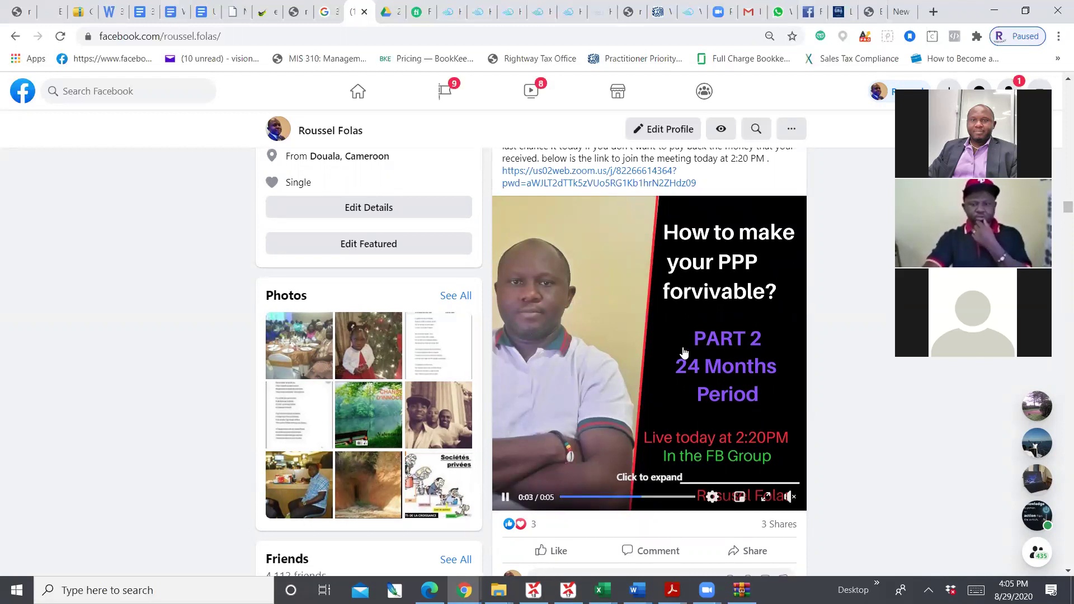
{"action": "scroll", "coordinate": [683, 353], "scroll_direction": "up", "scroll_amount": 5}
{"action": "scroll", "coordinate": [811, 330], "scroll_direction": "up", "scroll_amount": 7}
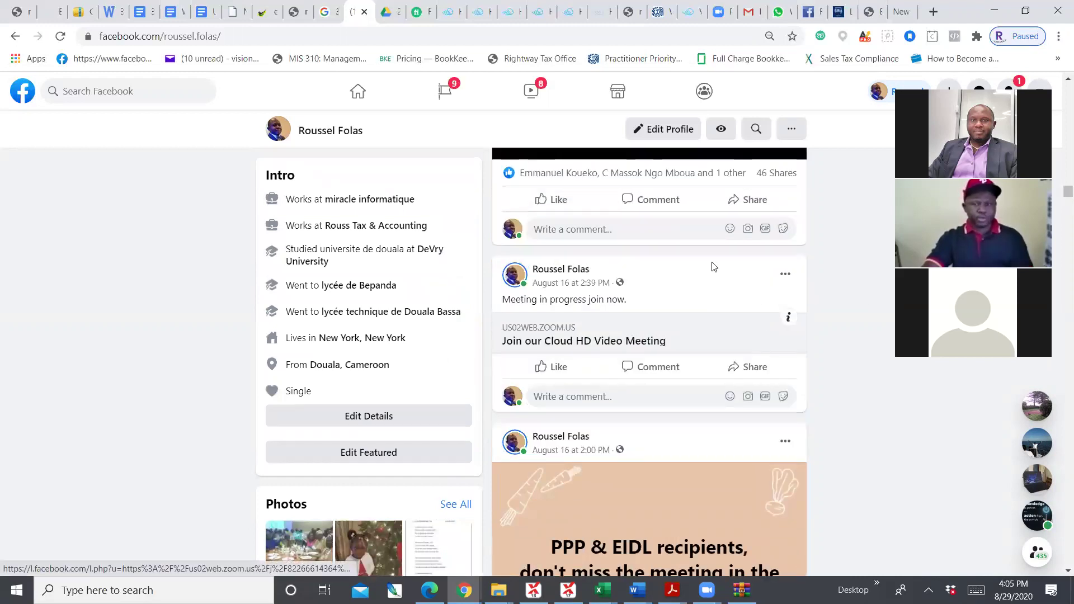
- Search Google for linkedin from the empty browser tab, open the LinkedIn site and browse its home feed
{"action": "mouse_move", "coordinate": [414, 230]}
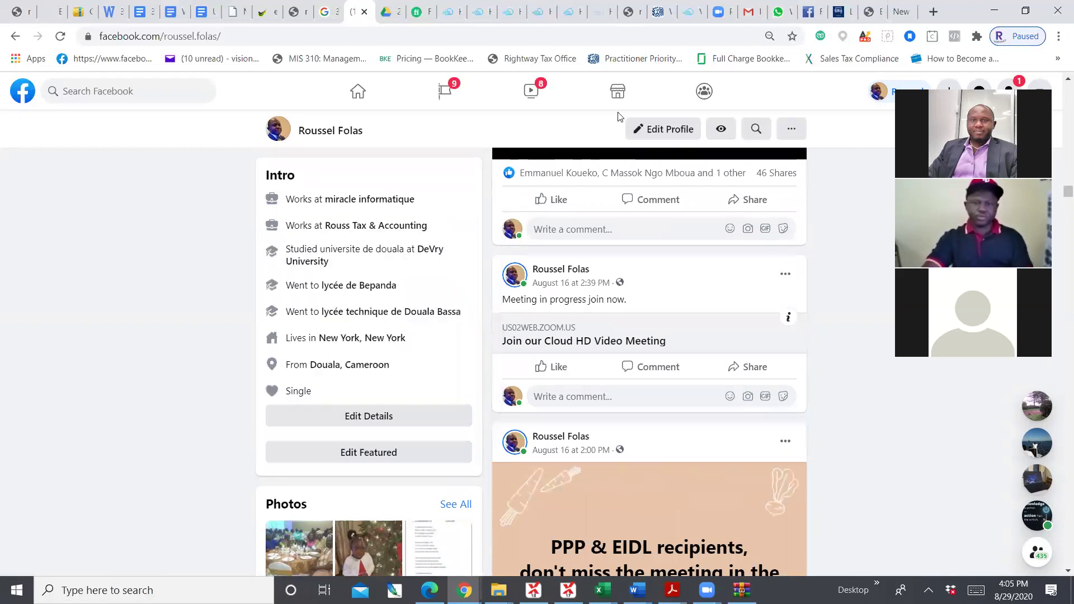
{"action": "left_click", "coordinate": [900, 14]}
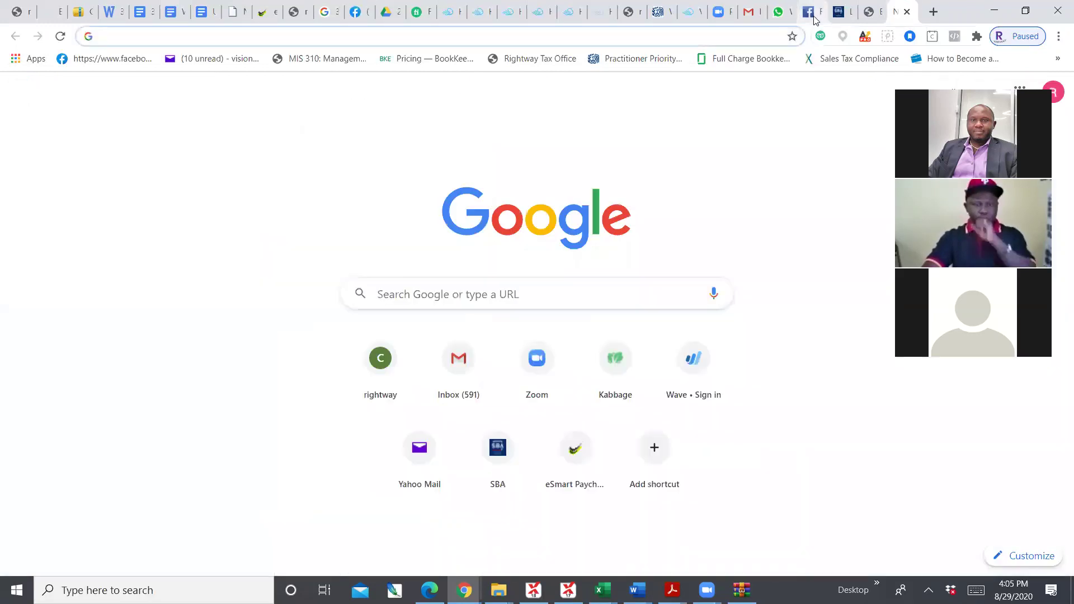
{"action": "left_click", "coordinate": [467, 294]}
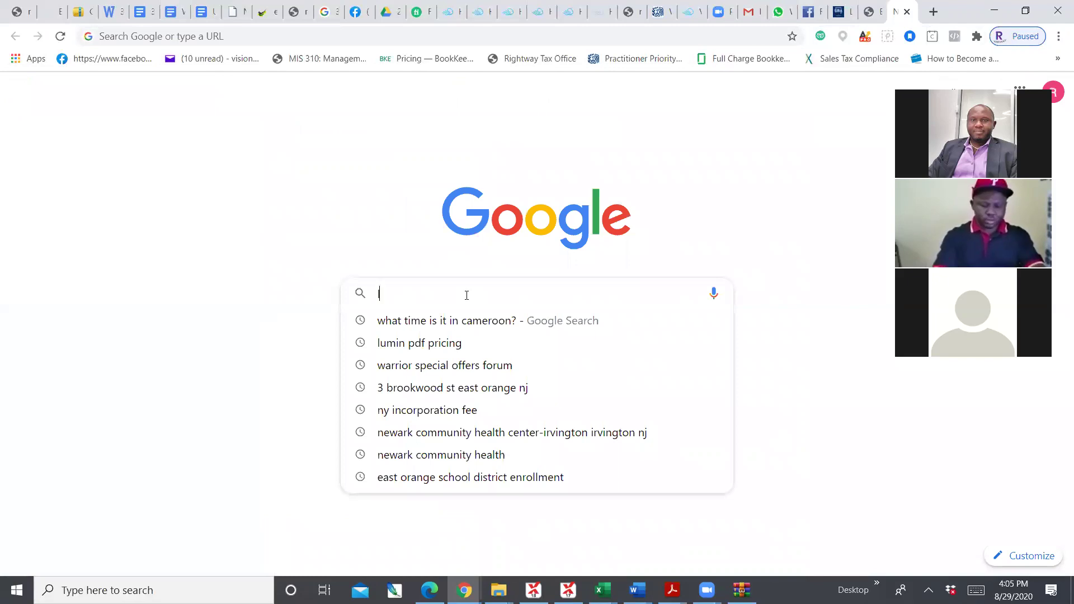
{"action": "type", "text": "lin"}
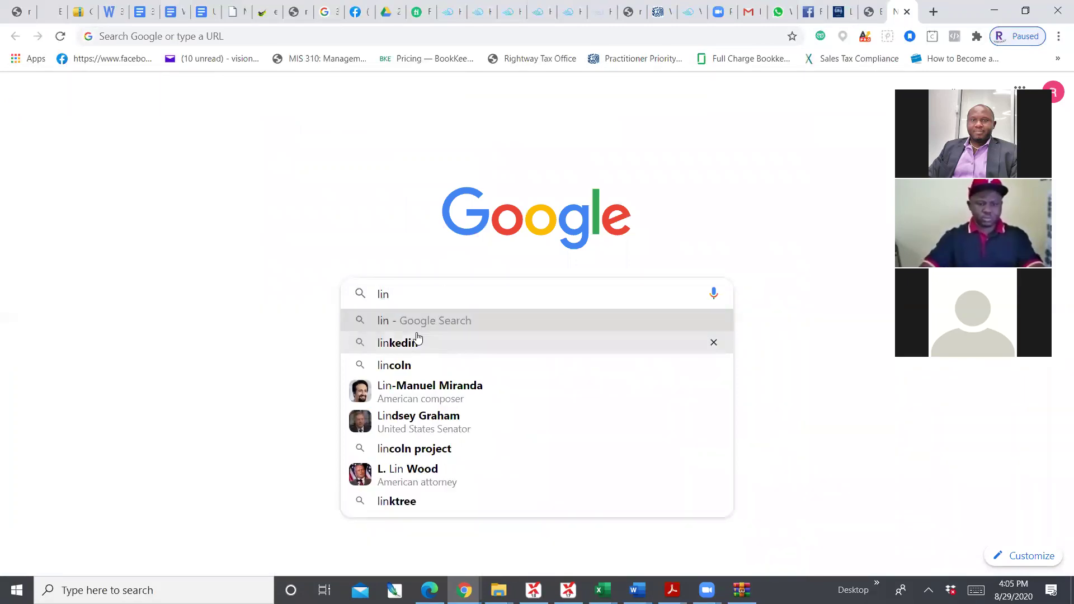
{"action": "left_click", "coordinate": [416, 340]}
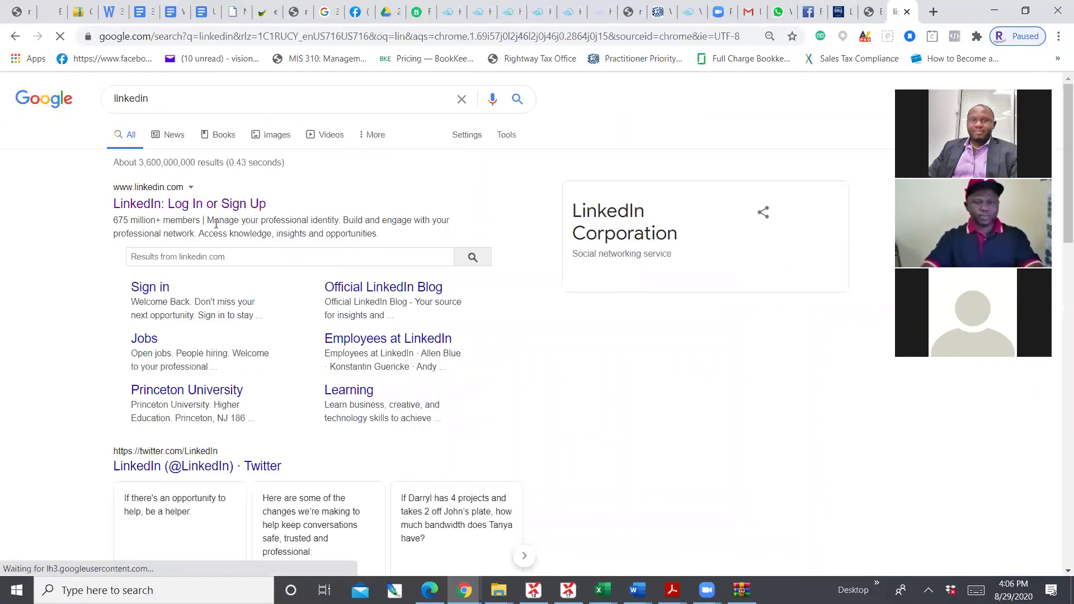
{"action": "left_click", "coordinate": [137, 205]}
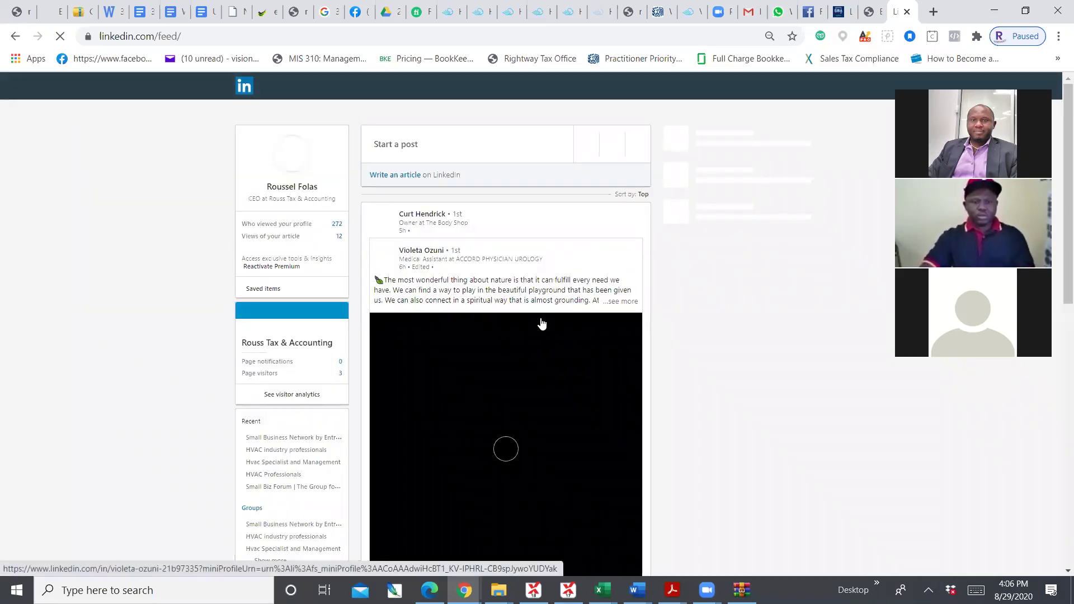
{"action": "scroll", "coordinate": [737, 325], "scroll_direction": "down", "scroll_amount": 10}
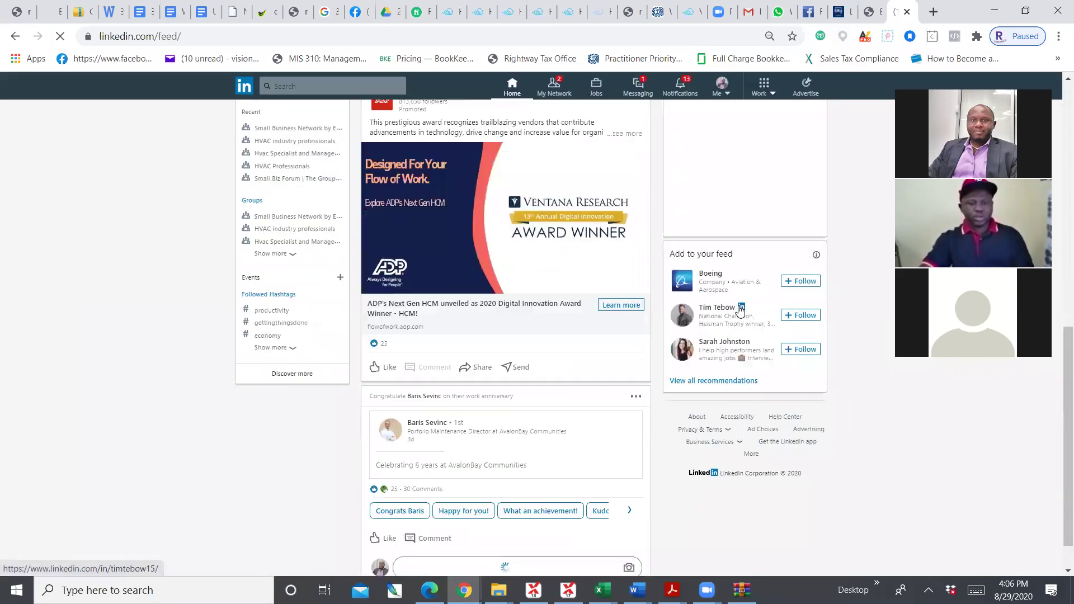
- Open the article activity page from the profile's article views and look over the published articles
{"action": "scroll", "coordinate": [740, 311], "scroll_direction": "up", "scroll_amount": 7}
{"action": "scroll", "coordinate": [740, 311], "scroll_direction": "up", "scroll_amount": 4}
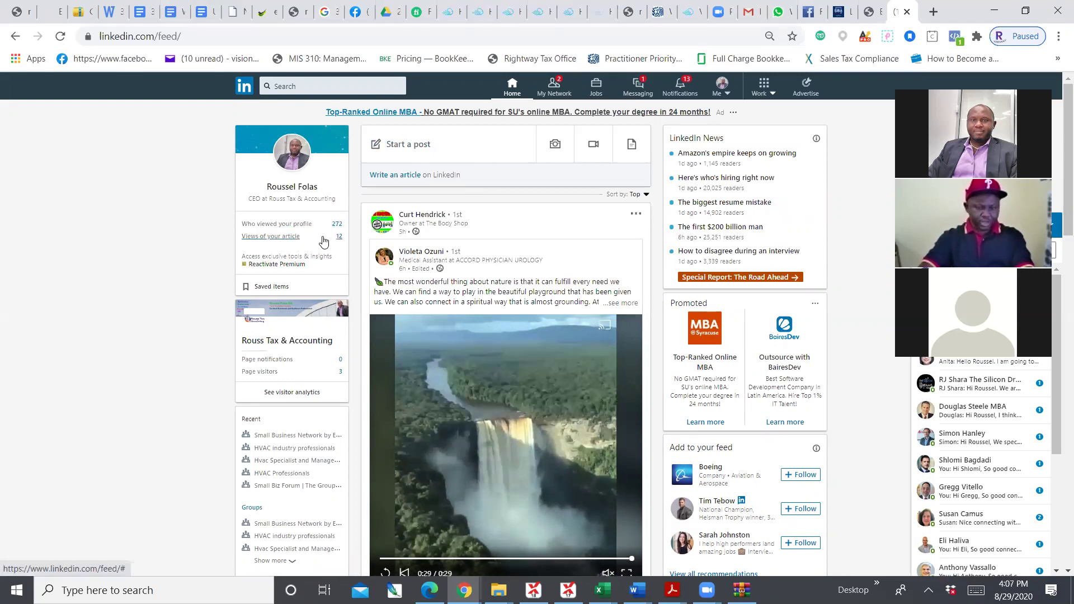
{"action": "left_click", "coordinate": [289, 238]}
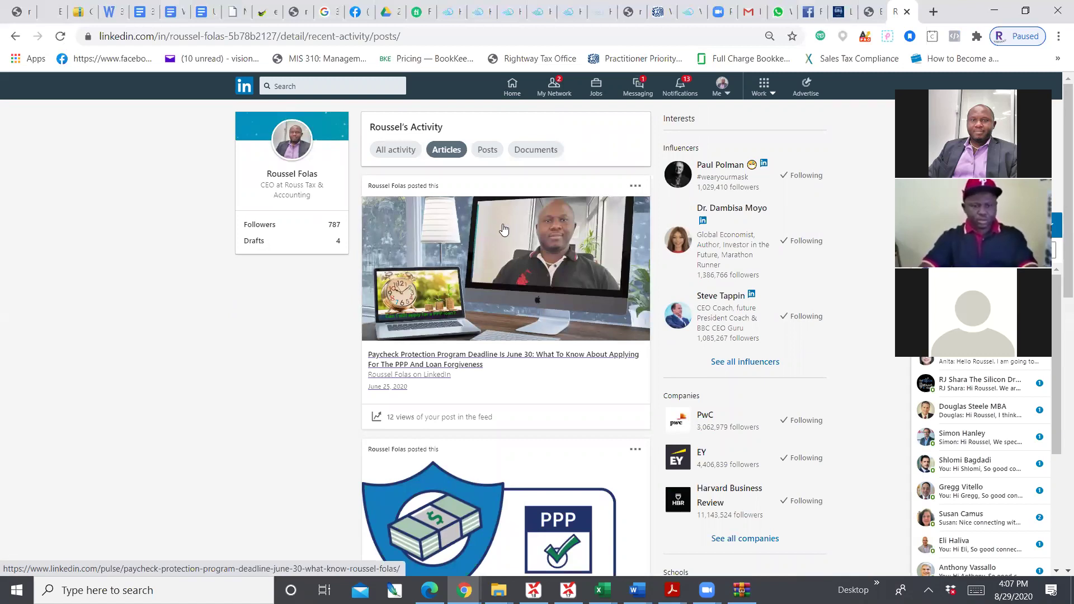
{"action": "scroll", "coordinate": [542, 254], "scroll_direction": "down", "scroll_amount": 8}
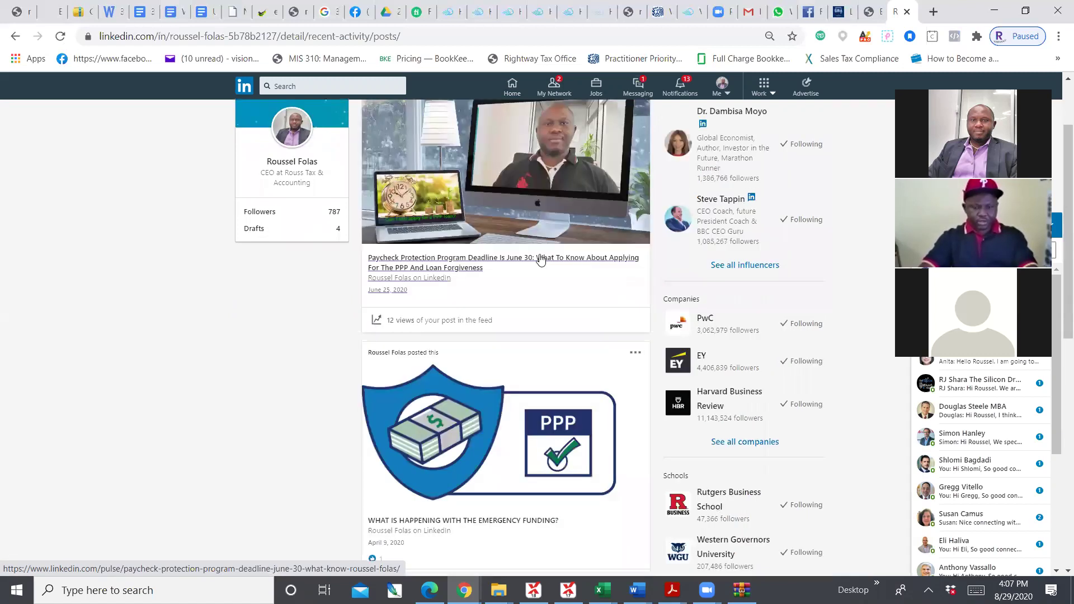
{"action": "scroll", "coordinate": [543, 257], "scroll_direction": "up", "scroll_amount": 8}
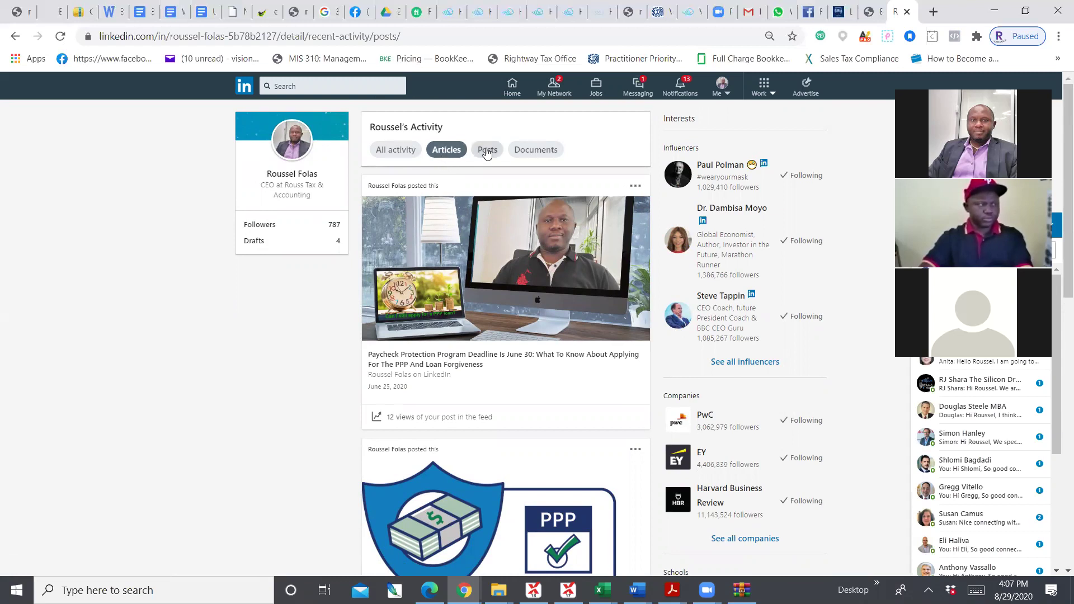
- Review the profile's shared documents, including the 2019 Tax Checklist and Questionnaire, and its posts featuring the 3 Common Mistakes webinar
{"action": "left_click", "coordinate": [540, 151]}
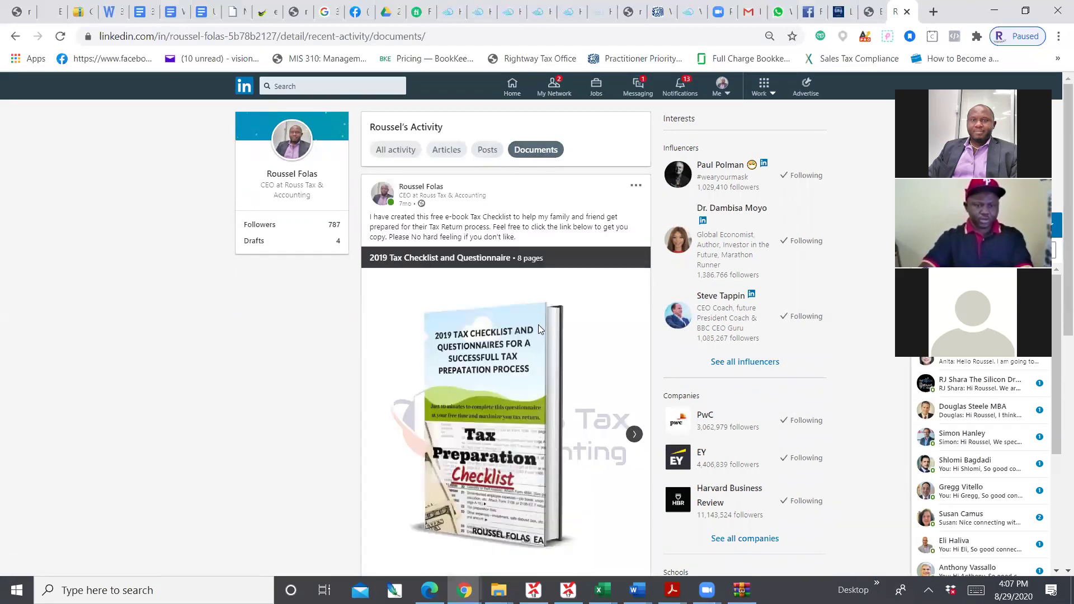
{"action": "scroll", "coordinate": [567, 301], "scroll_direction": "down", "scroll_amount": 5}
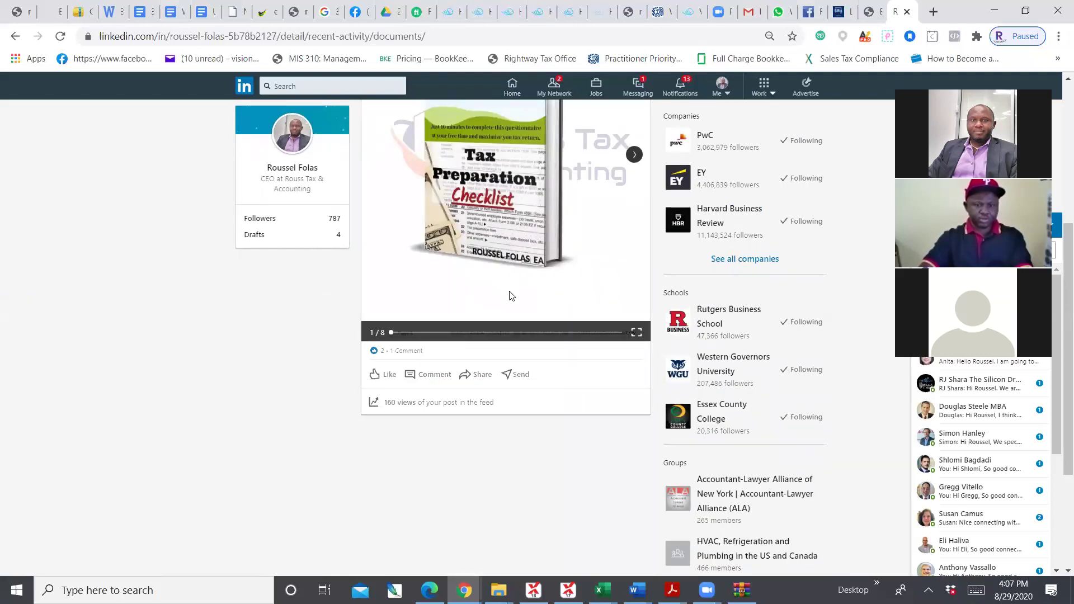
{"action": "scroll", "coordinate": [510, 274], "scroll_direction": "up", "scroll_amount": 5}
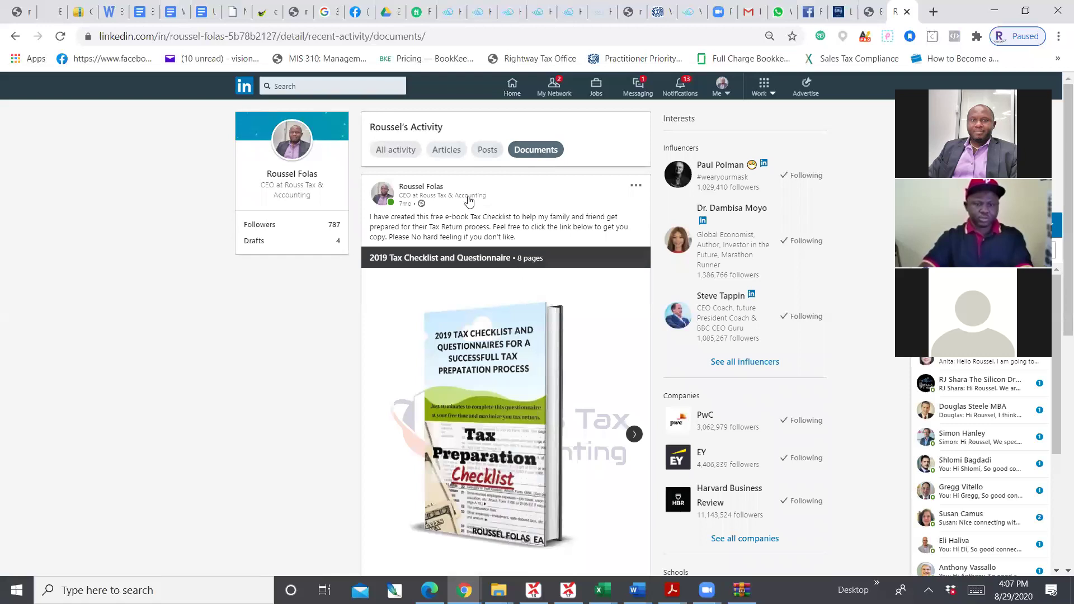
{"action": "left_click", "coordinate": [487, 152]}
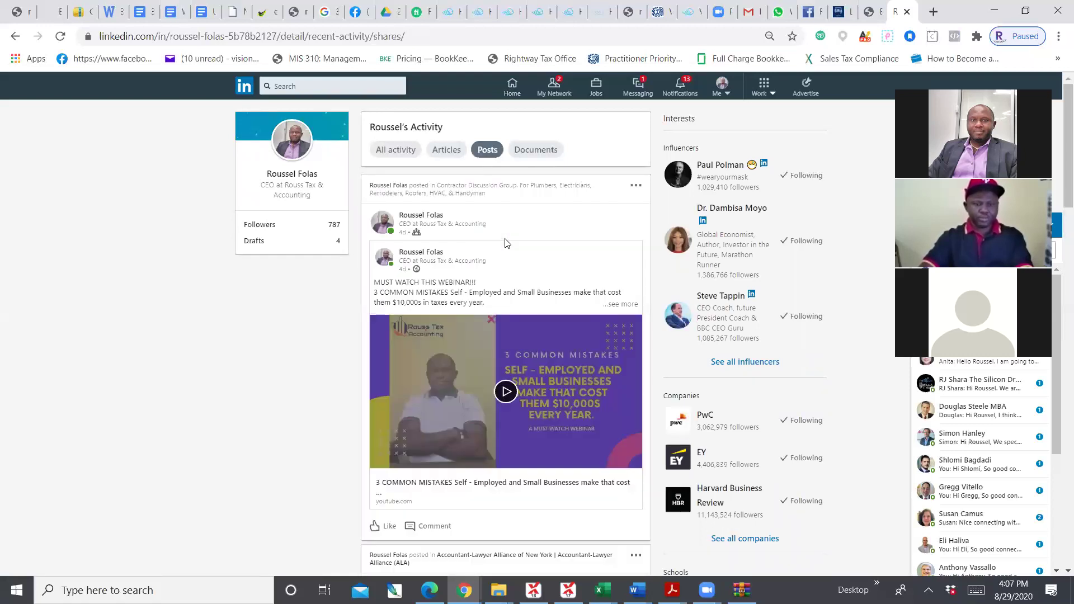
{"action": "scroll", "coordinate": [510, 236], "scroll_direction": "down", "scroll_amount": 1}
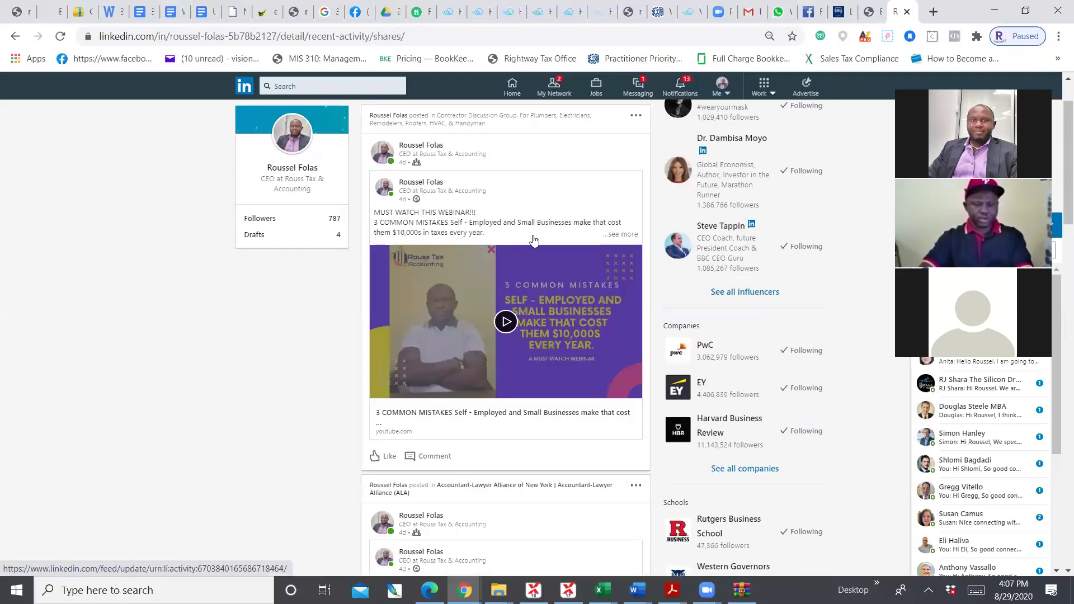
{"action": "scroll", "coordinate": [533, 240], "scroll_direction": "up", "scroll_amount": 1}
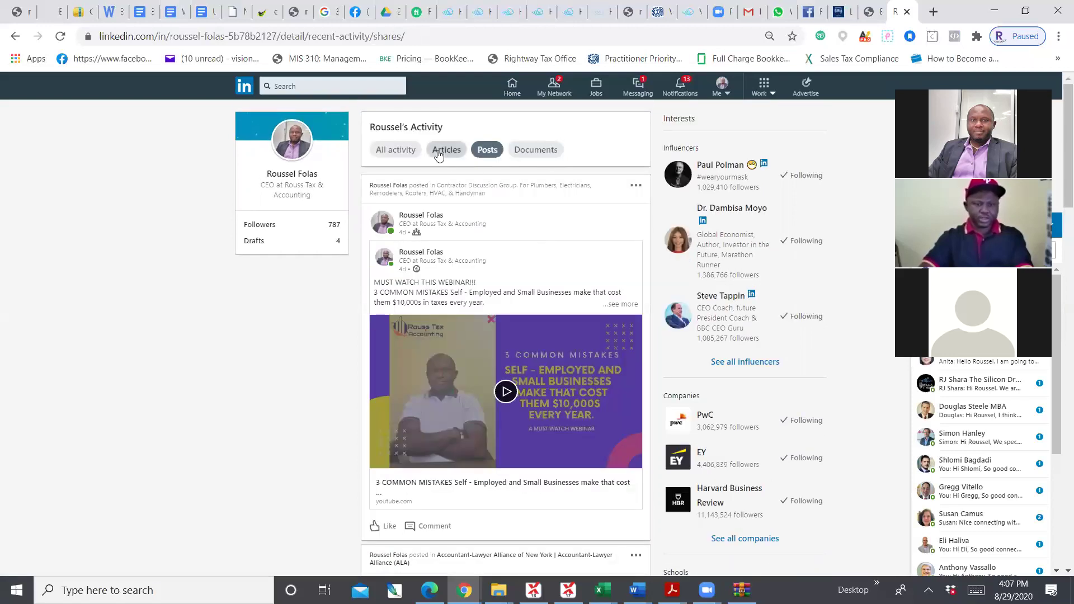
- Return to the profile's articles and look through them from the Paycheck Protection Program deadline article to the Small Business Tax Preparation Checklist
{"action": "scroll", "coordinate": [507, 280], "scroll_direction": "down", "scroll_amount": 6}
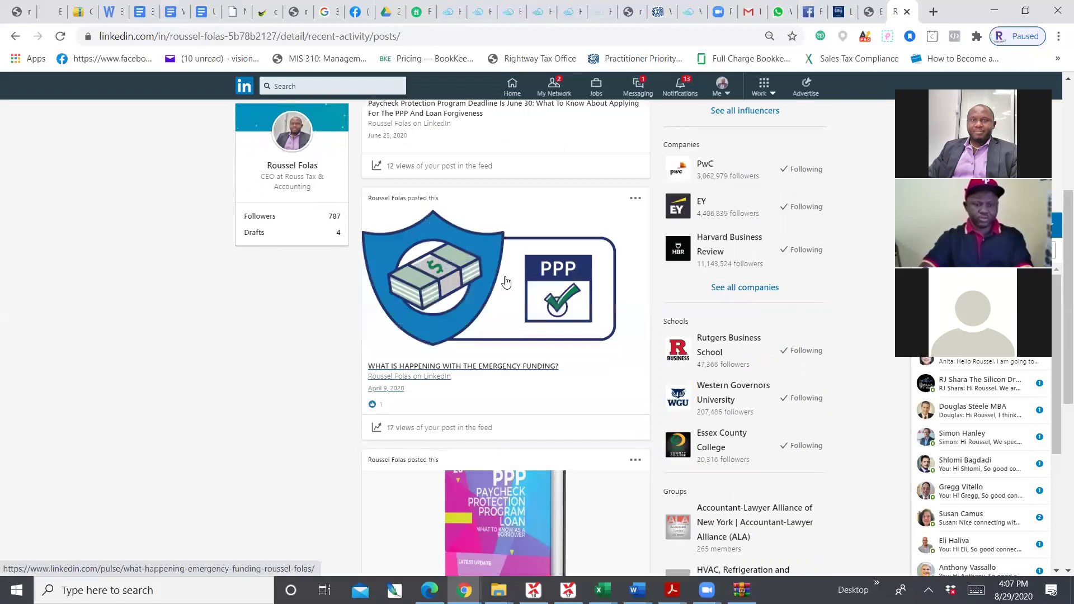
{"action": "scroll", "coordinate": [507, 280], "scroll_direction": "down", "scroll_amount": 3}
{"action": "scroll", "coordinate": [506, 275], "scroll_direction": "up", "scroll_amount": 9}
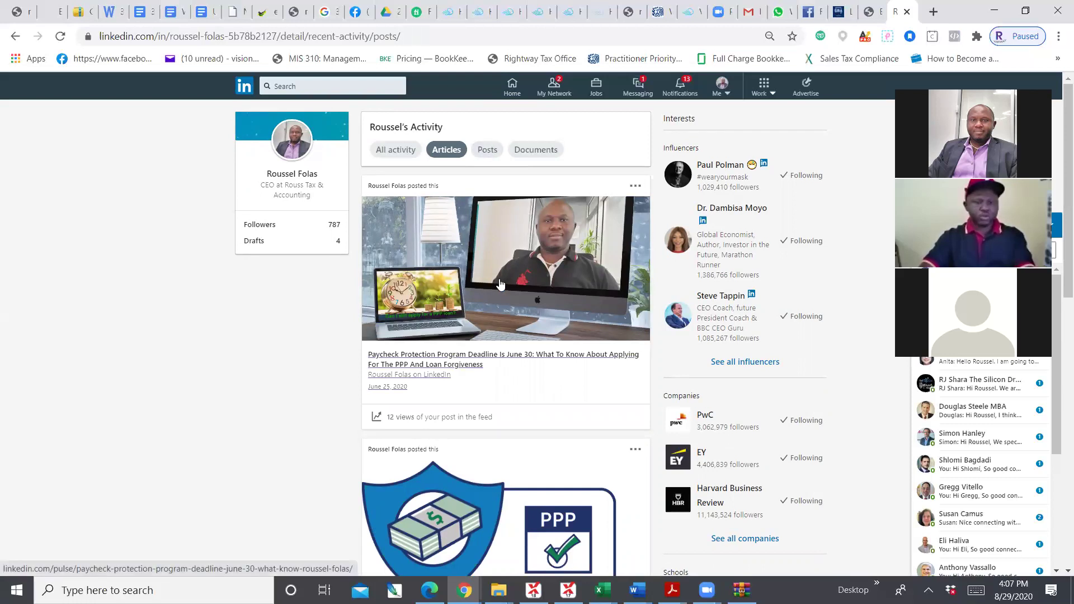
{"action": "scroll", "coordinate": [458, 314], "scroll_direction": "down", "scroll_amount": 11}
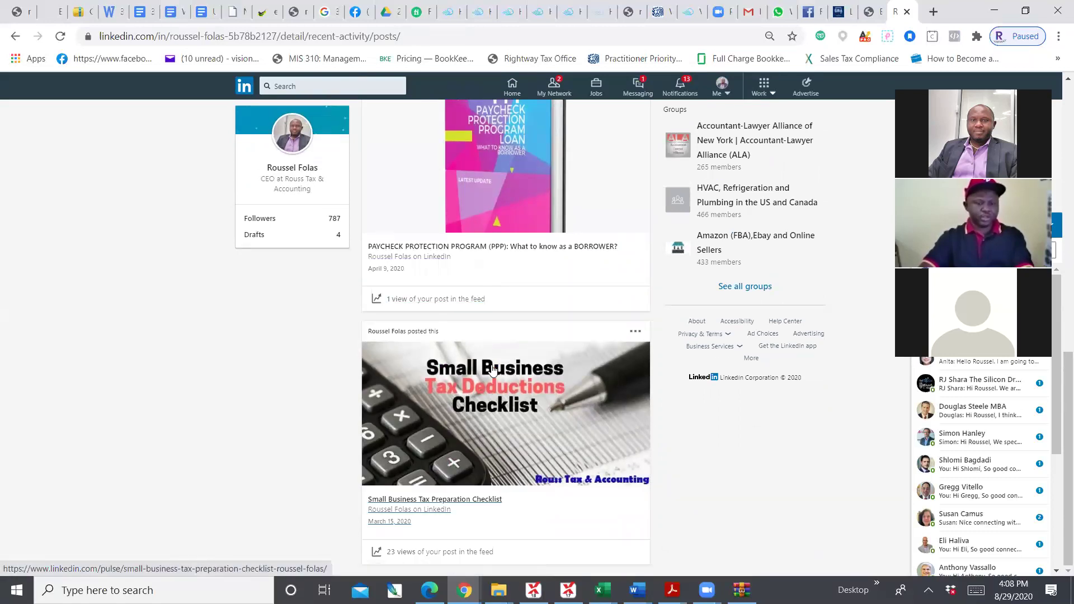
{"action": "scroll", "coordinate": [487, 343], "scroll_direction": "up", "scroll_amount": 1}
{"action": "scroll", "coordinate": [480, 327], "scroll_direction": "up", "scroll_amount": 6}
{"action": "scroll", "coordinate": [468, 255], "scroll_direction": "up", "scroll_amount": 2}
{"action": "scroll", "coordinate": [461, 284], "scroll_direction": "down", "scroll_amount": 2}
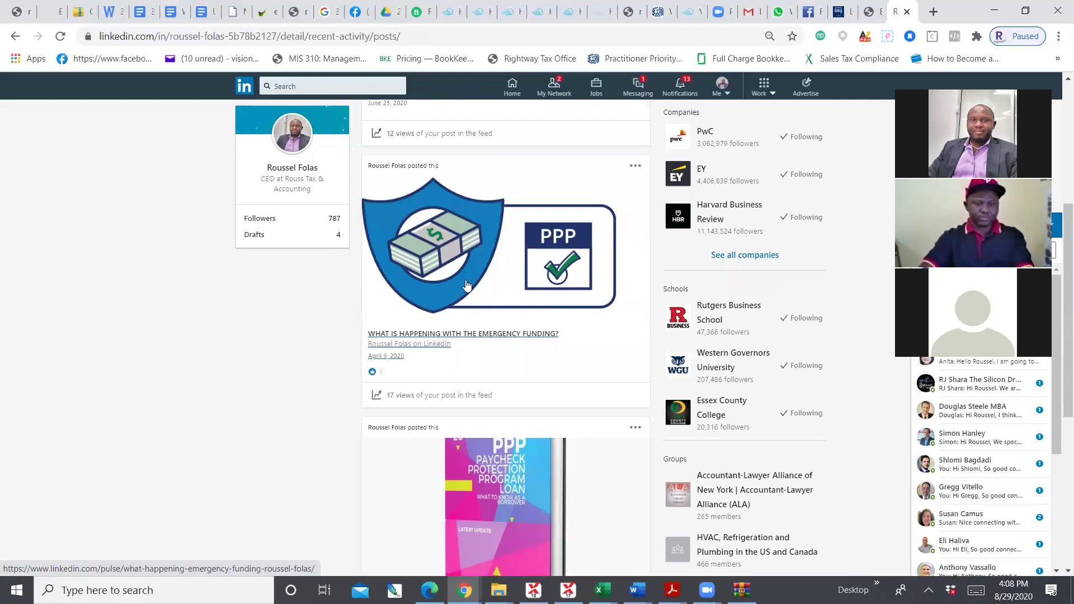
{"action": "scroll", "coordinate": [468, 283], "scroll_direction": "up", "scroll_amount": 3}
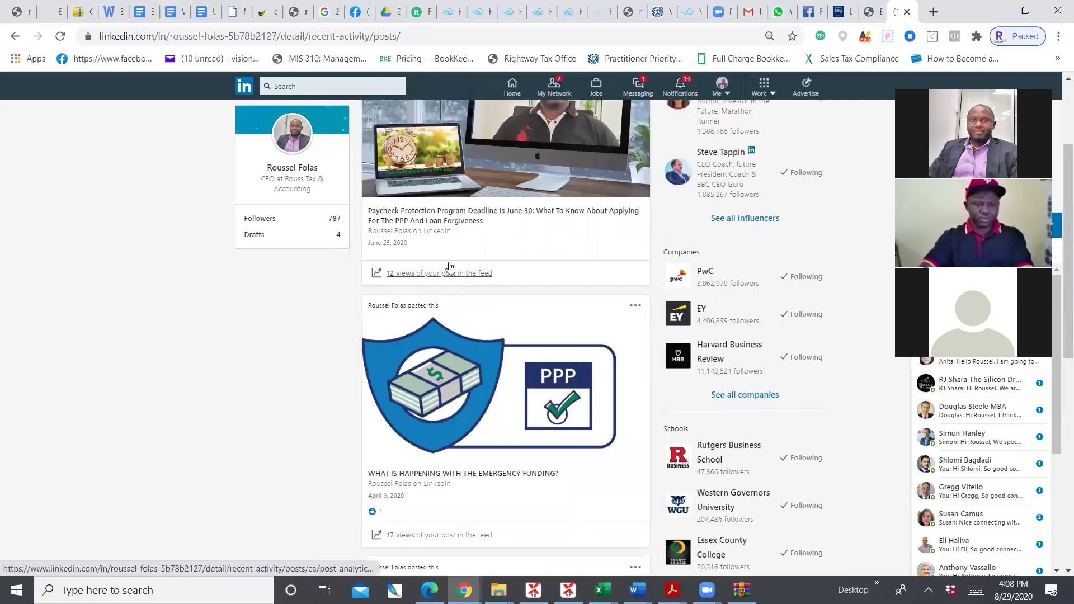
{"action": "scroll", "coordinate": [458, 306], "scroll_direction": "down", "scroll_amount": 1}
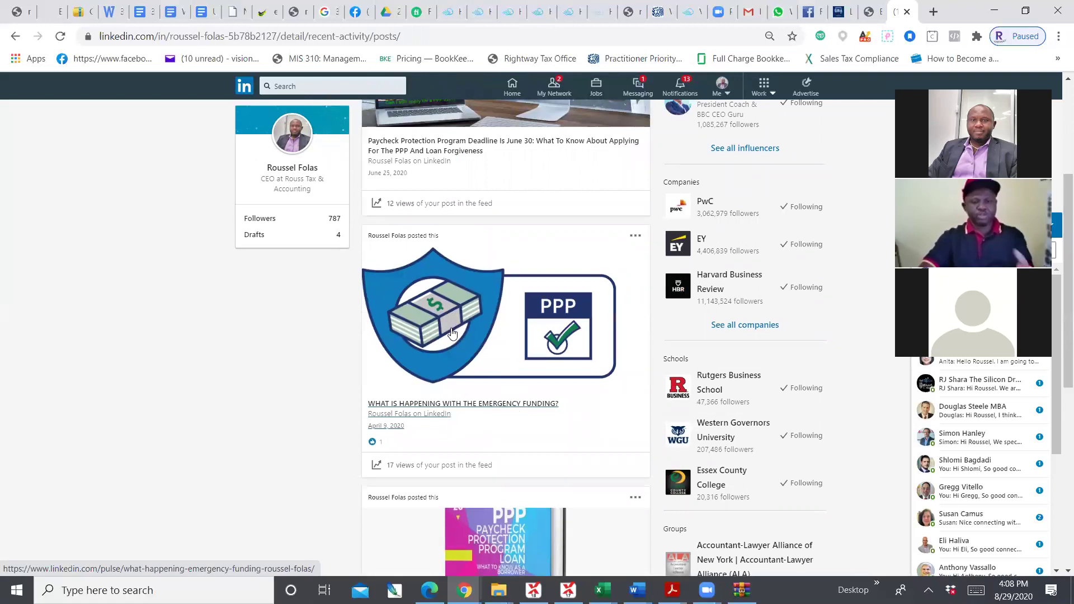
- Open the article "WHAT IS HAPPENING WITH THE EMERGENCY FUNDING?" and read it through to the PPP book link at its end
{"action": "left_click", "coordinate": [436, 402]}
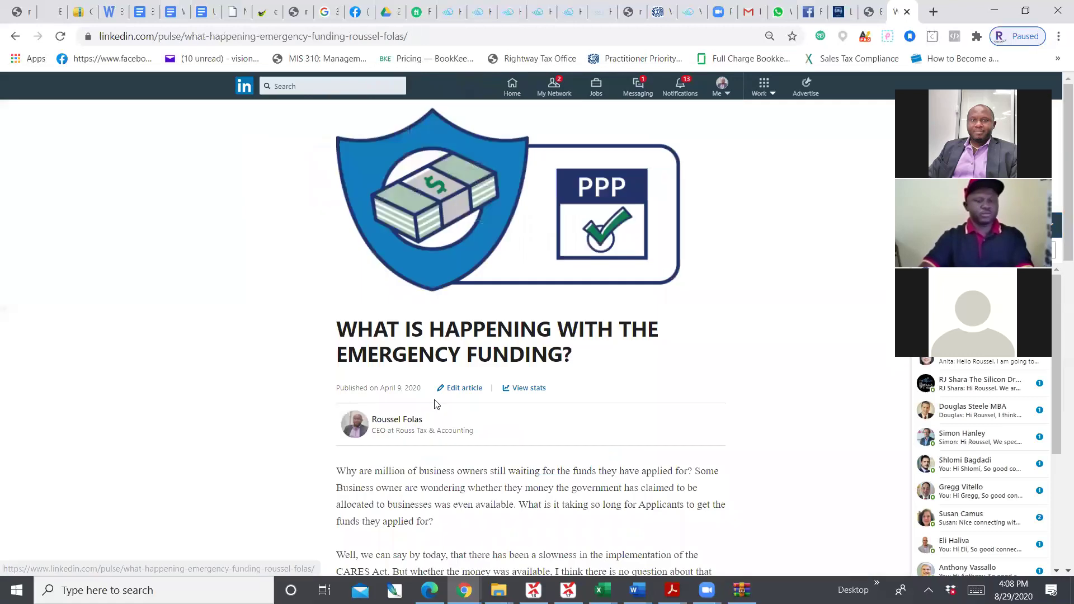
{"action": "scroll", "coordinate": [612, 312], "scroll_direction": "down", "scroll_amount": 20}
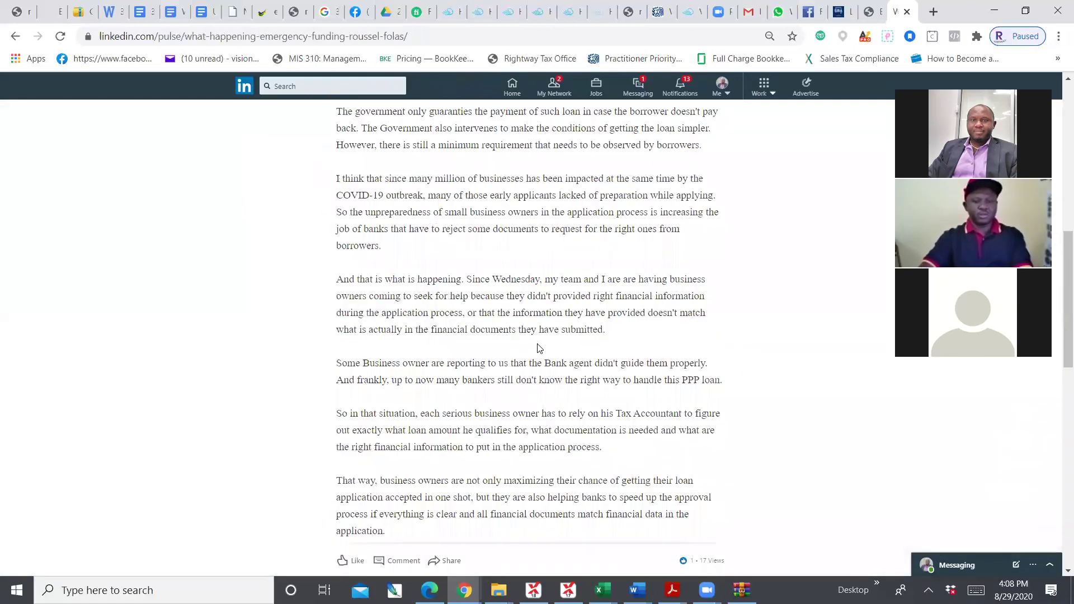
{"action": "scroll", "coordinate": [537, 348], "scroll_direction": "up", "scroll_amount": 7}
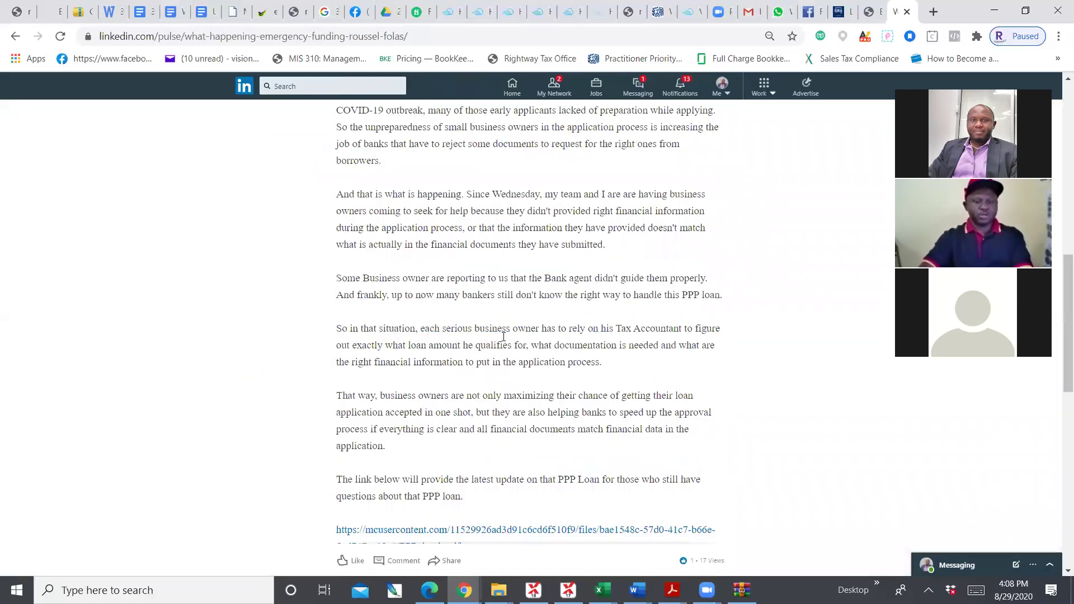
{"action": "scroll", "coordinate": [466, 309], "scroll_direction": "up", "scroll_amount": 4}
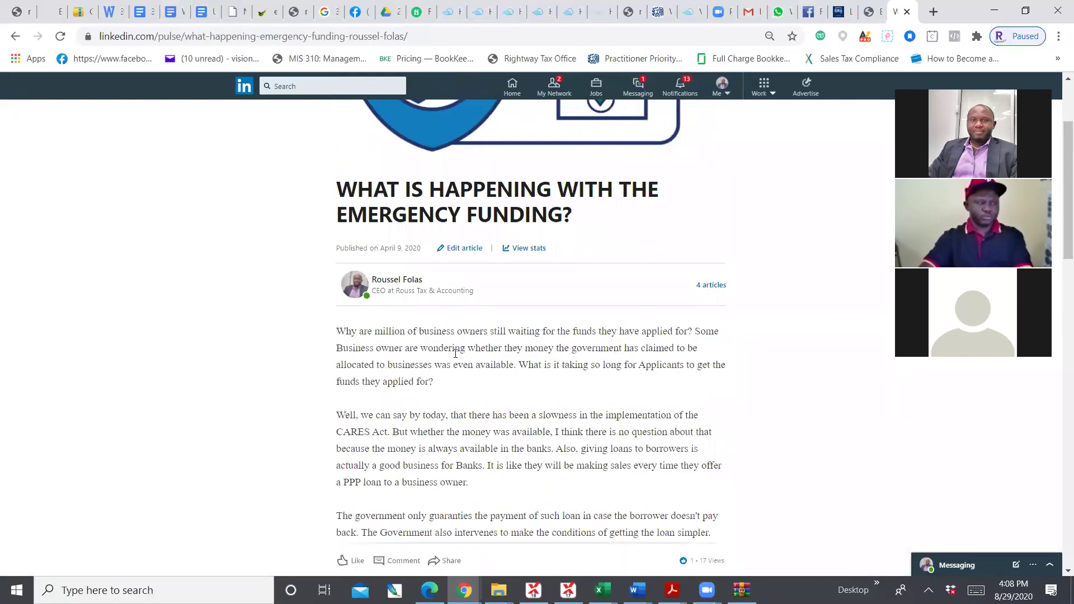
{"action": "scroll", "coordinate": [551, 331], "scroll_direction": "down", "scroll_amount": 4}
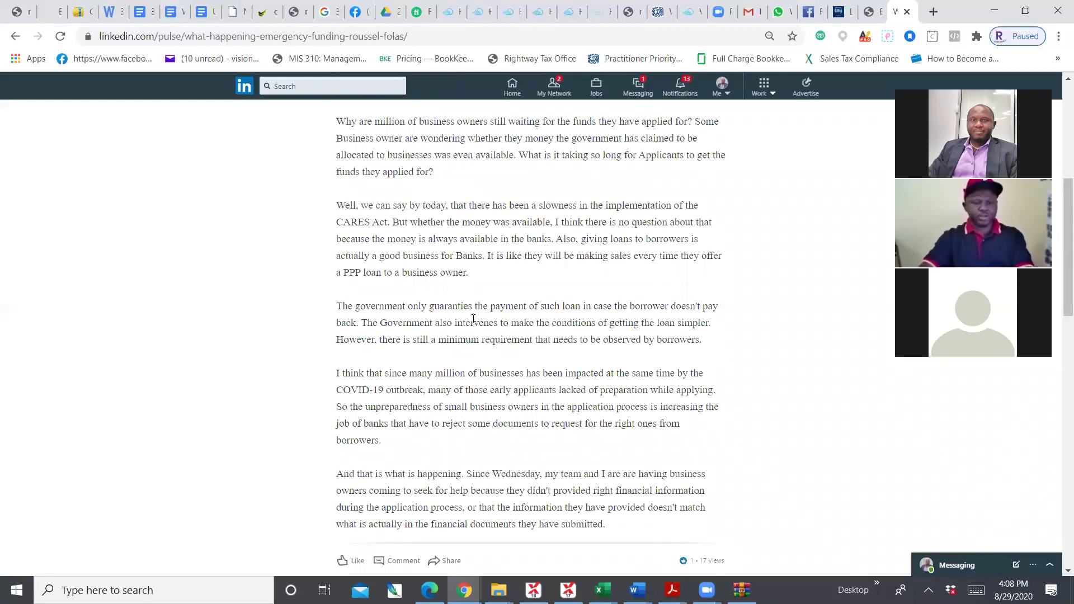
{"action": "scroll", "coordinate": [474, 319], "scroll_direction": "down", "scroll_amount": 3}
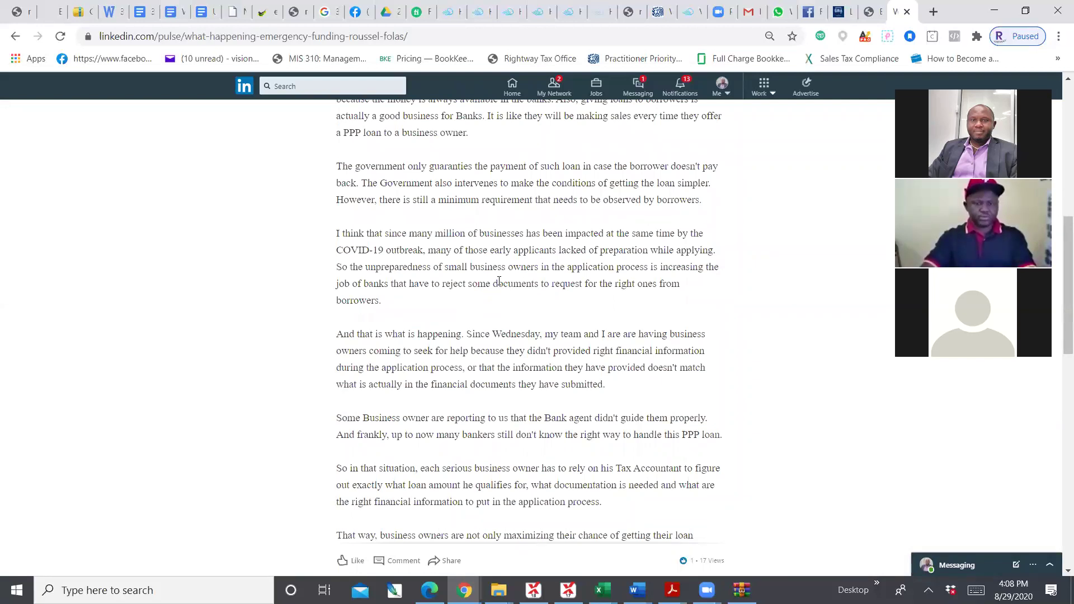
{"action": "scroll", "coordinate": [499, 281], "scroll_direction": "down", "scroll_amount": 6}
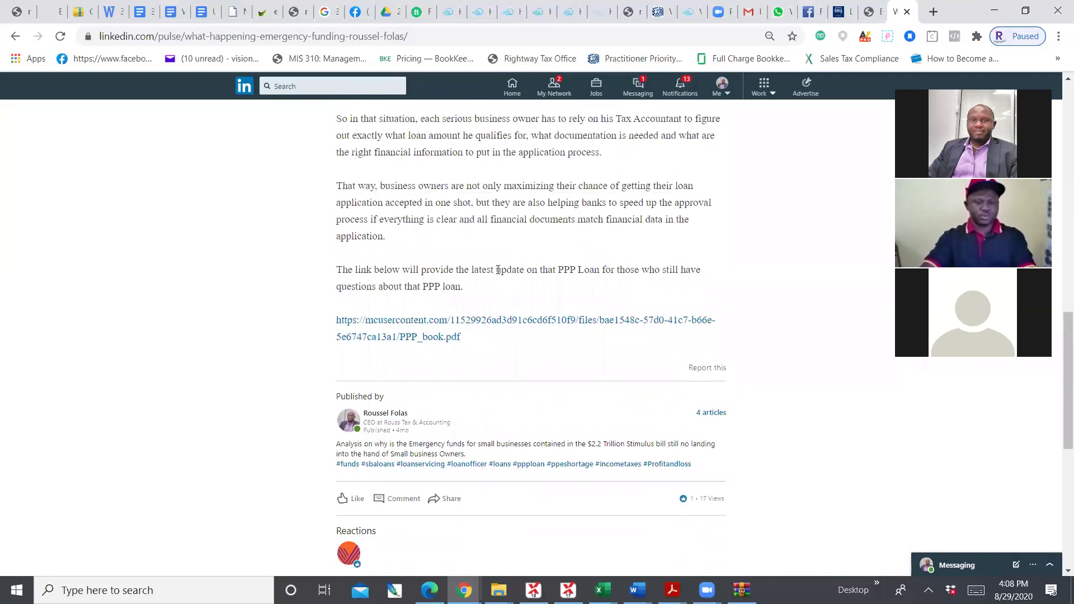
{"action": "scroll", "coordinate": [498, 270], "scroll_direction": "up", "scroll_amount": 12}
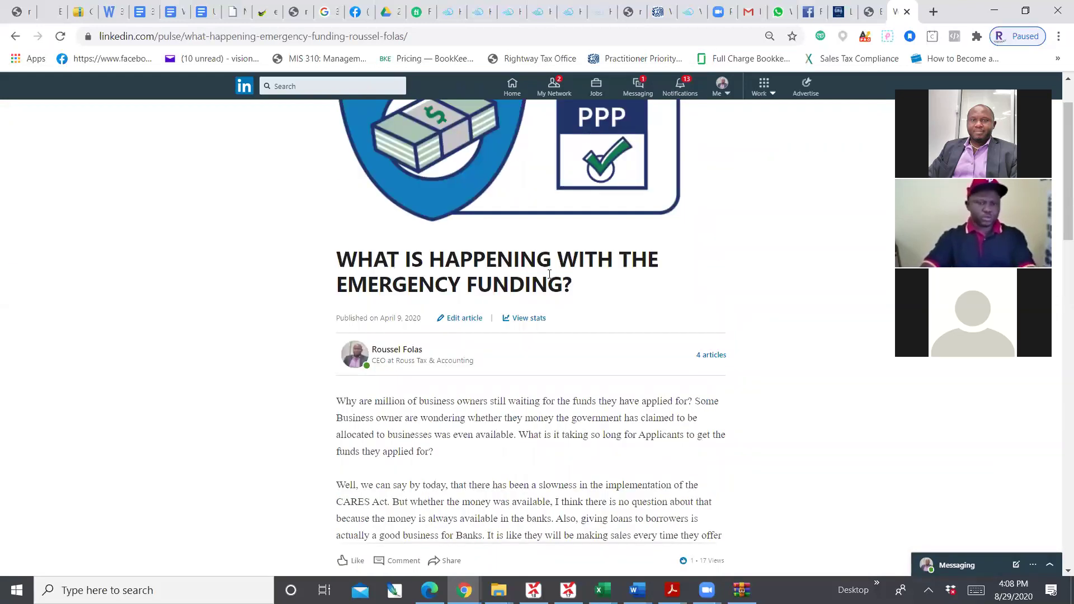
{"action": "scroll", "coordinate": [538, 283], "scroll_direction": "up", "scroll_amount": 1}
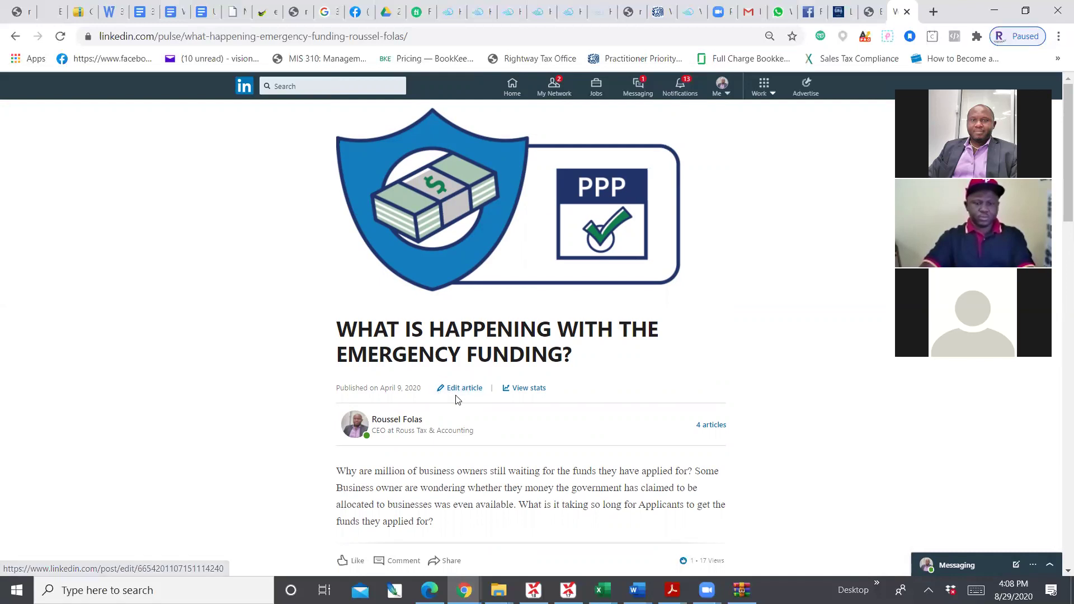
- Open the emergency funding article for editing and bring up its opening paragraph
{"action": "scroll", "coordinate": [464, 392], "scroll_direction": "down", "scroll_amount": 3}
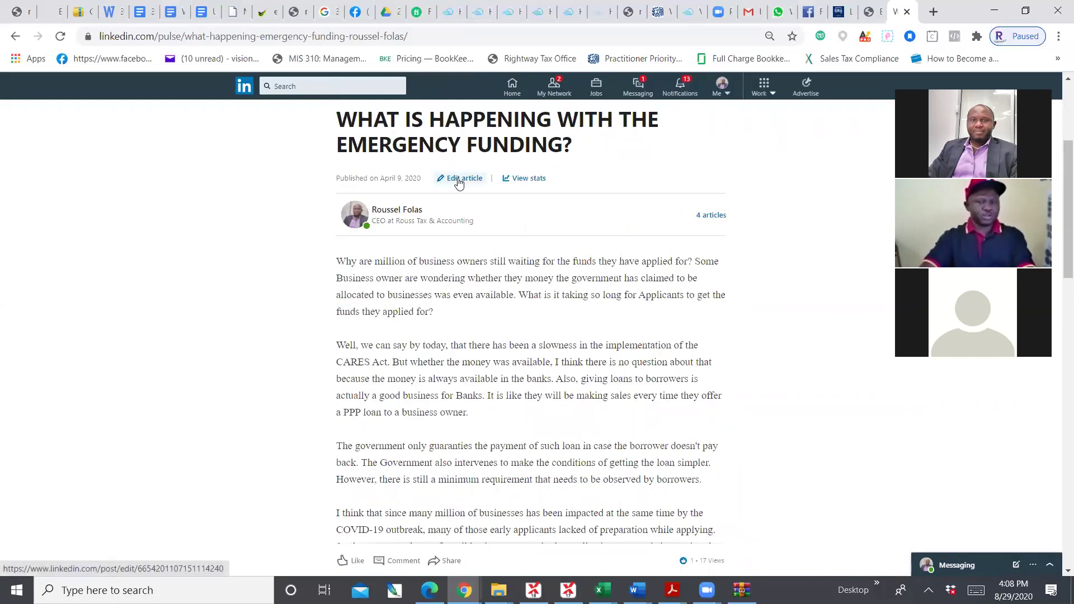
{"action": "left_click", "coordinate": [458, 180]}
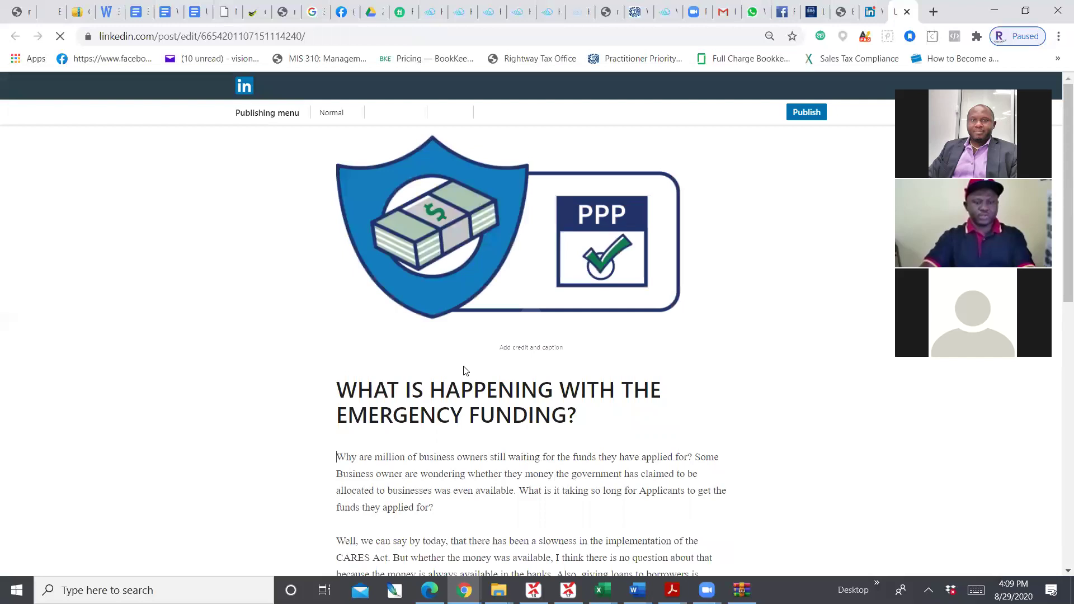
{"action": "scroll", "coordinate": [464, 370], "scroll_direction": "down", "scroll_amount": 3}
- Try adding test text and a blank line after the article's opening paragraph, and remove both
{"action": "left_click", "coordinate": [440, 295]}
{"action": "type", "text": "dvmn vdm mv"}
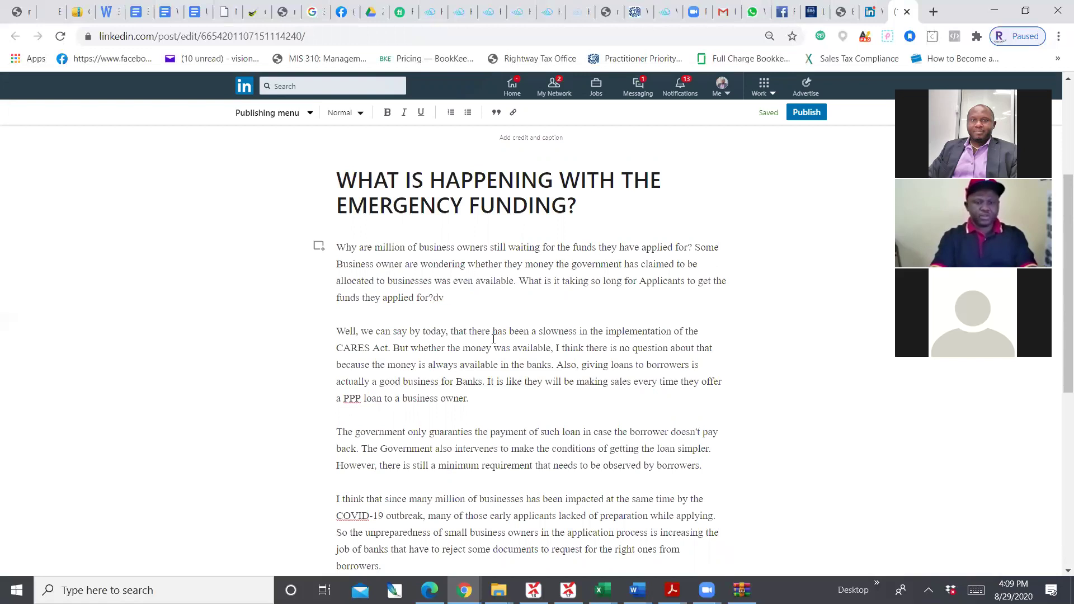
{"action": "key", "text": "Return"}
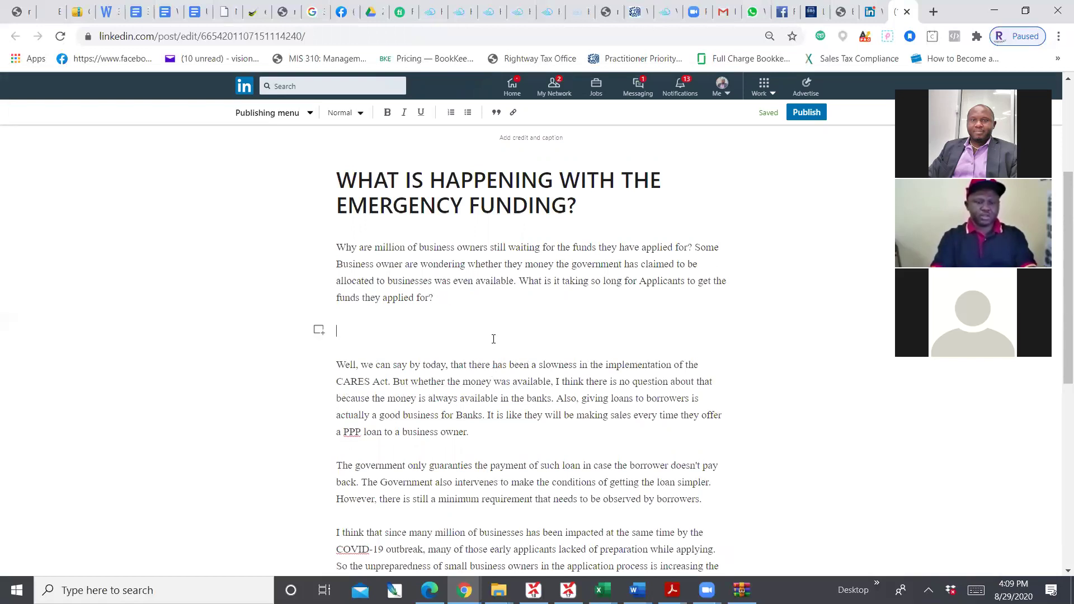
{"action": "key", "text": "BackSpace"}
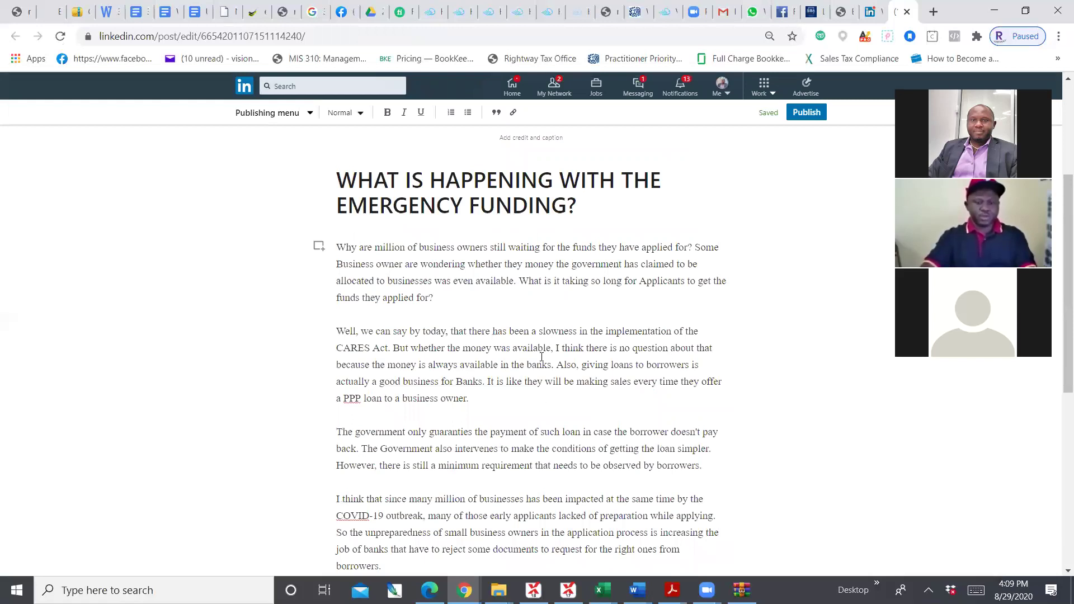
{"action": "scroll", "coordinate": [542, 357], "scroll_direction": "down", "scroll_amount": 7}
{"action": "scroll", "coordinate": [548, 361], "scroll_direction": "up", "scroll_amount": 7}
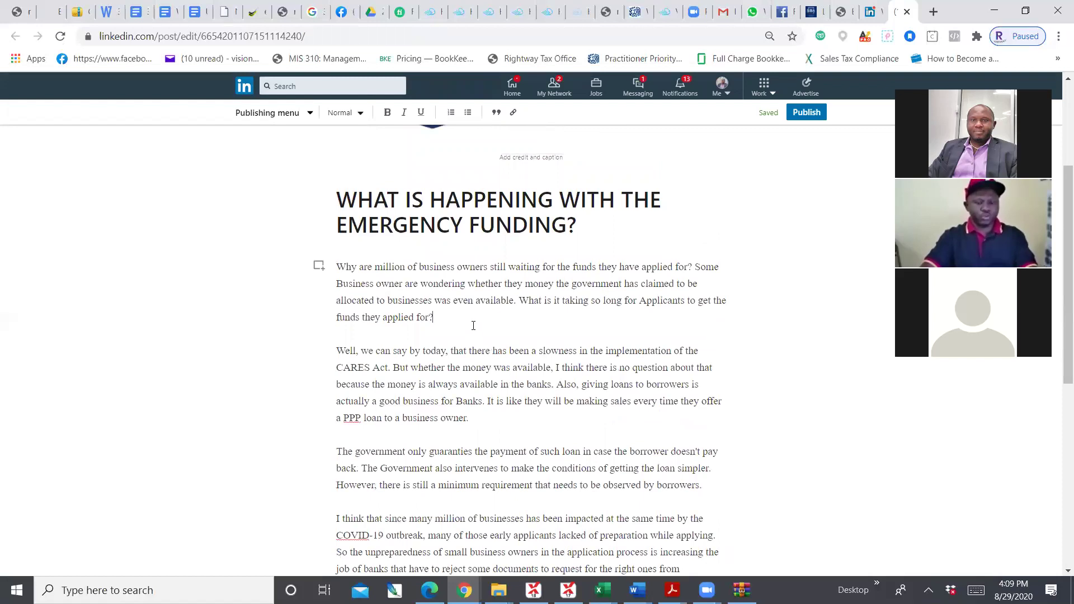
- Insert the image "10 000 emergency Grand" from the Documents > business > 2019 marketing folder on a new line after the article's opening paragraph
{"action": "key", "text": "Return"}
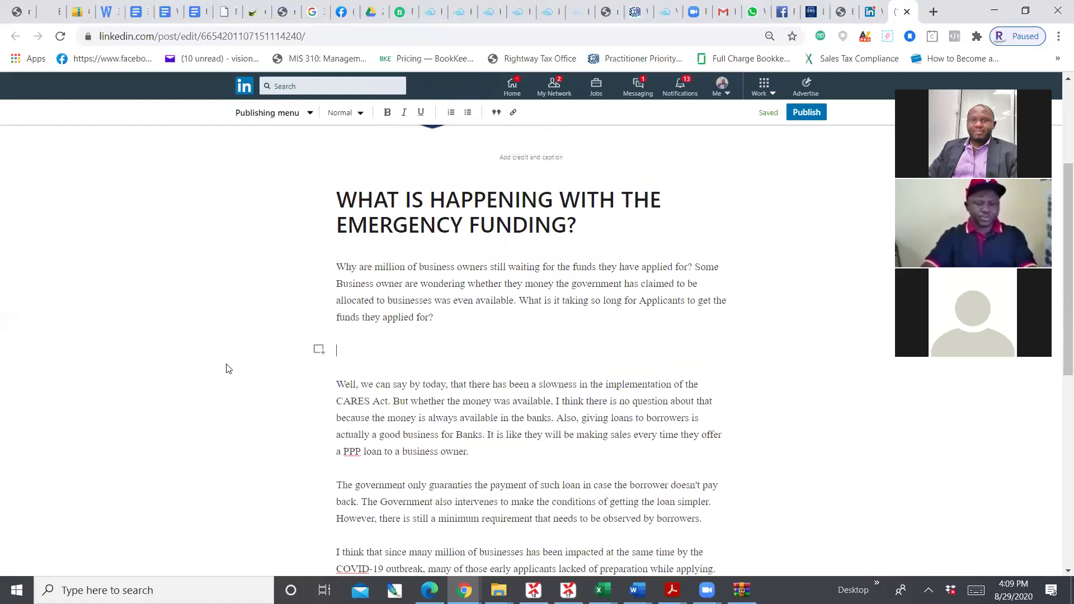
{"action": "left_click", "coordinate": [319, 349]}
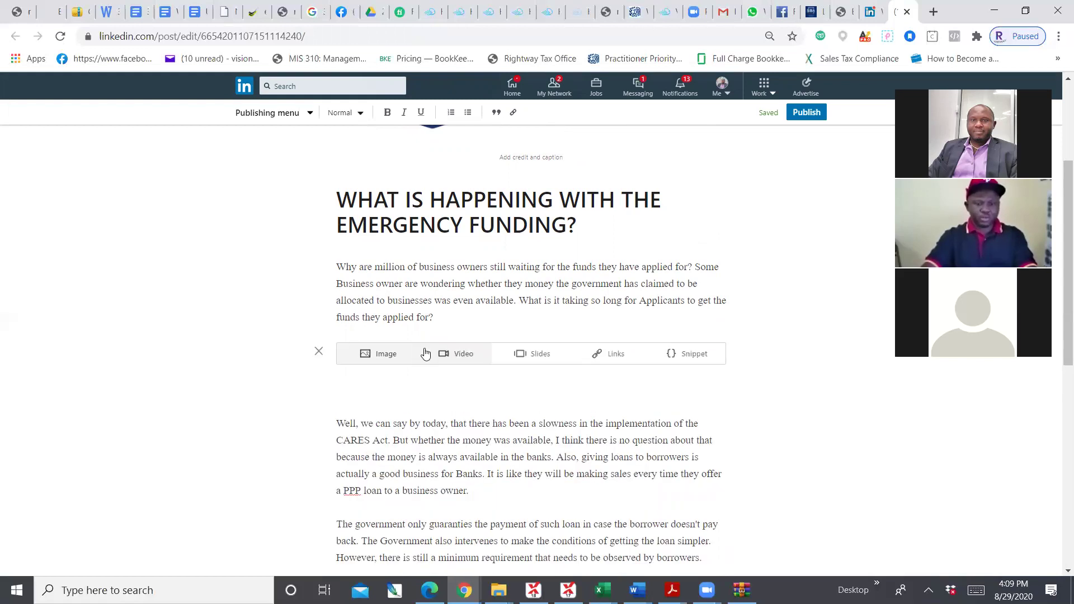
{"action": "left_click", "coordinate": [378, 355]}
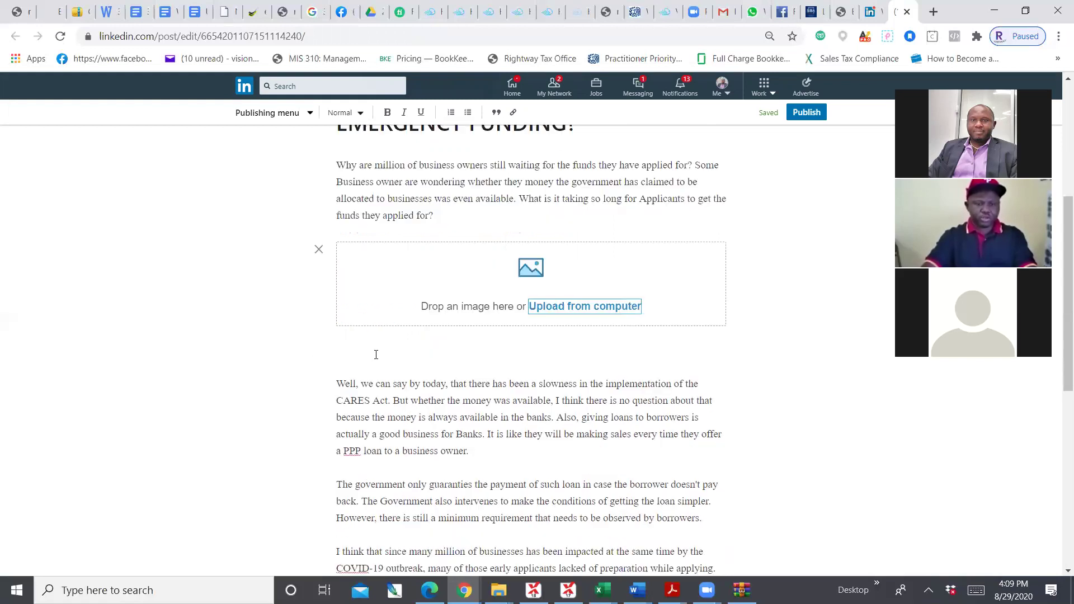
{"action": "left_click", "coordinate": [557, 312]}
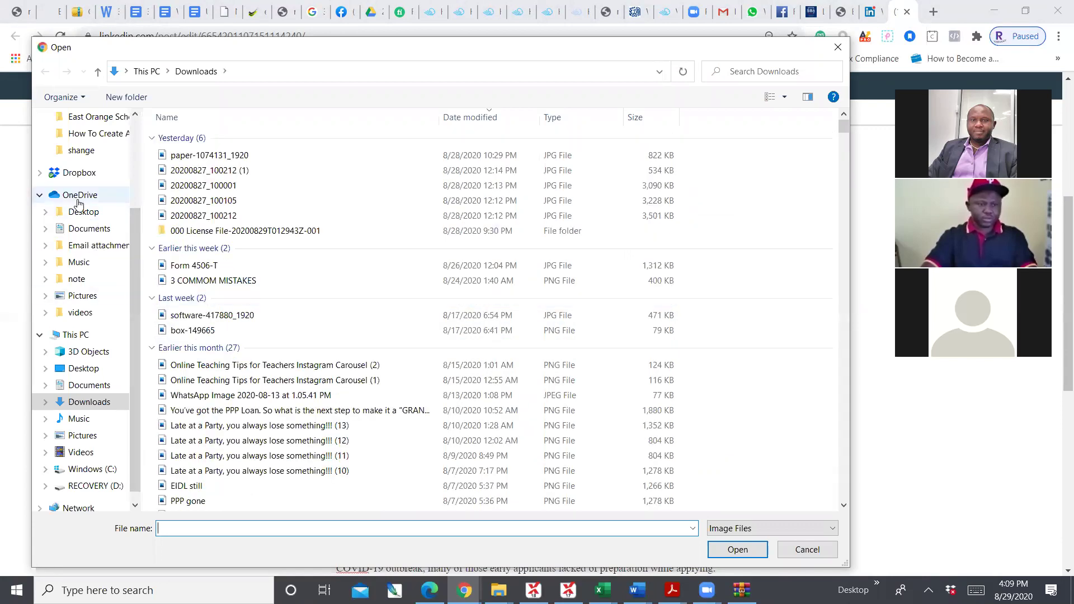
{"action": "scroll", "coordinate": [84, 210], "scroll_direction": "up", "scroll_amount": 3}
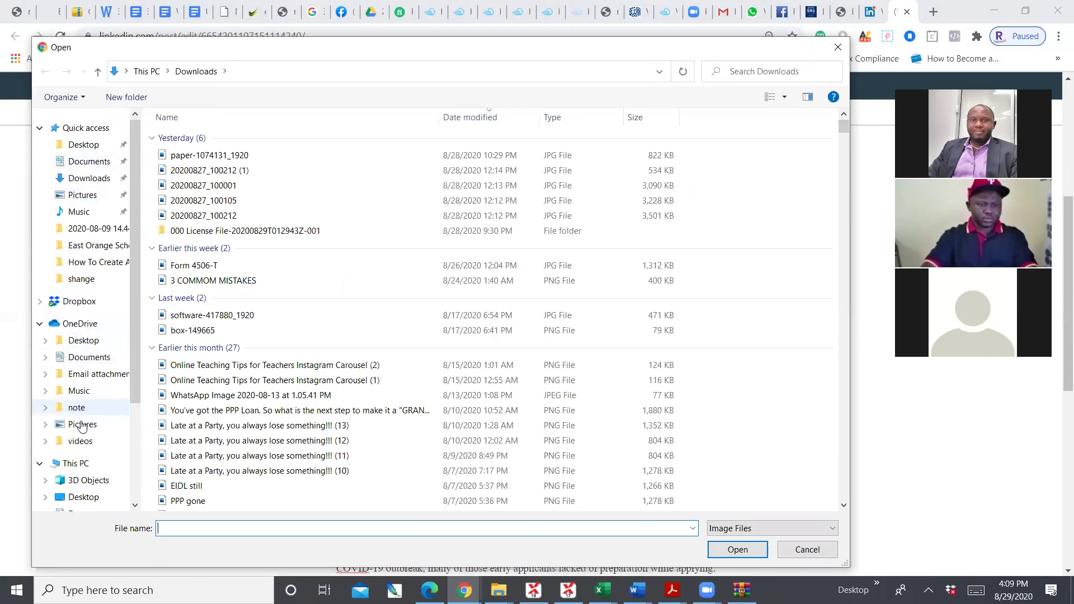
{"action": "left_click", "coordinate": [79, 278]}
{"action": "left_click", "coordinate": [247, 71]}
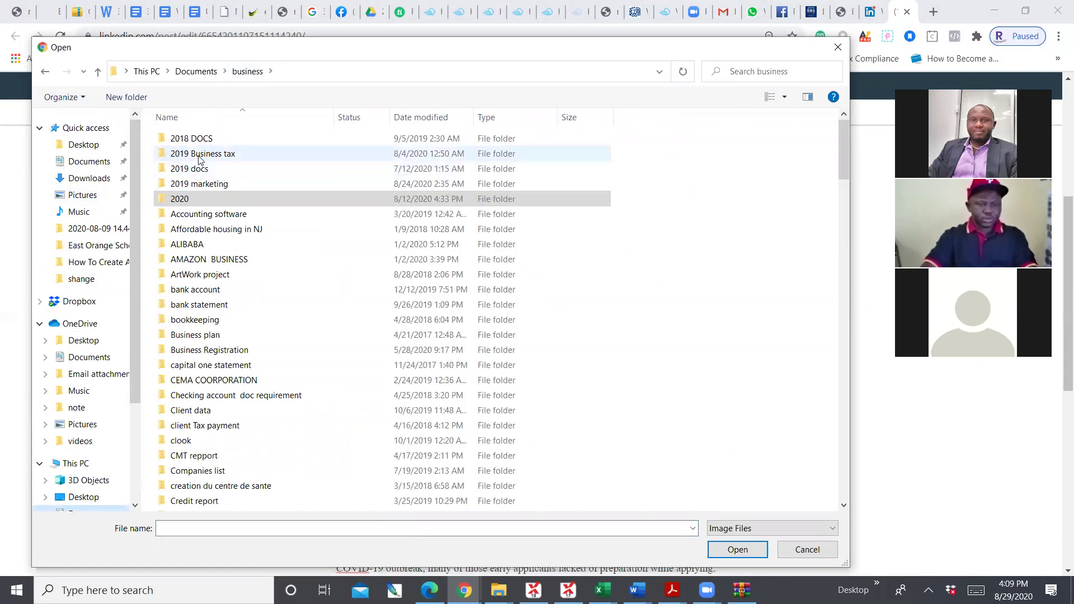
{"action": "left_click", "coordinate": [195, 184]}
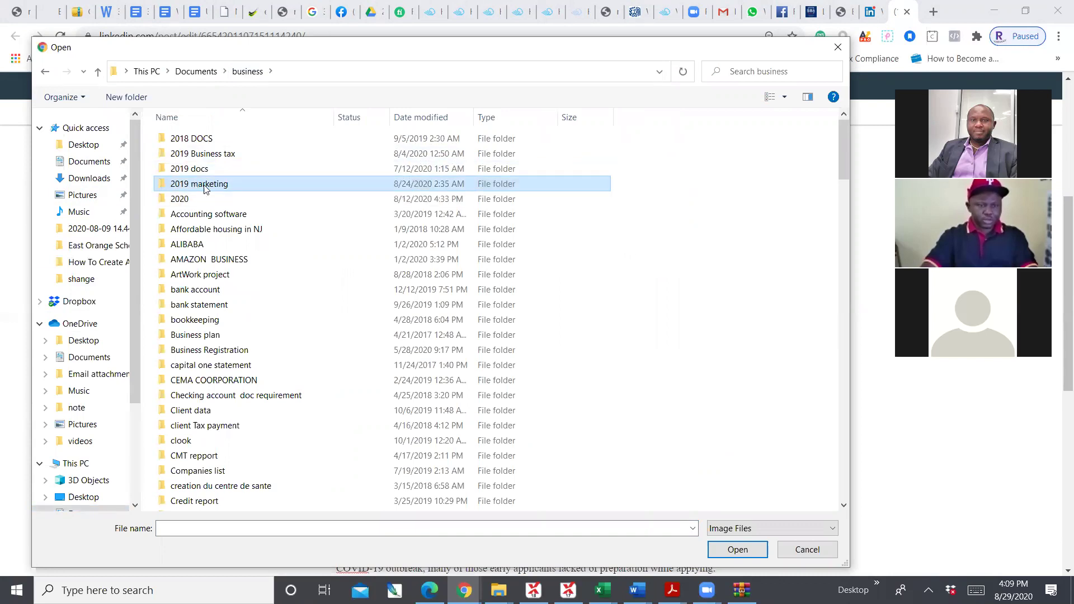
{"action": "double_click", "coordinate": [205, 185]}
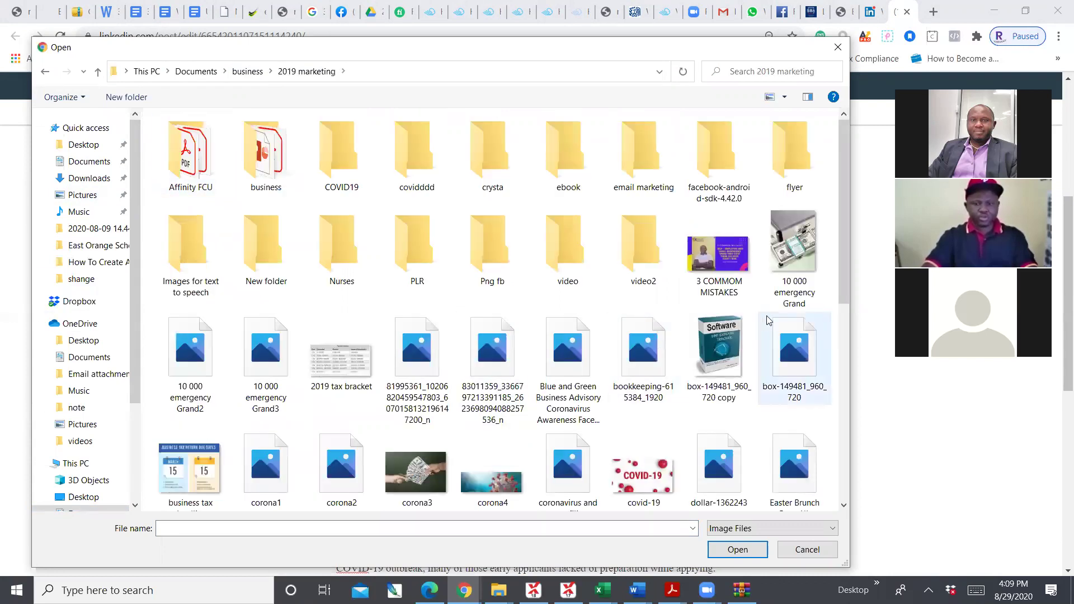
{"action": "left_click", "coordinate": [795, 256]}
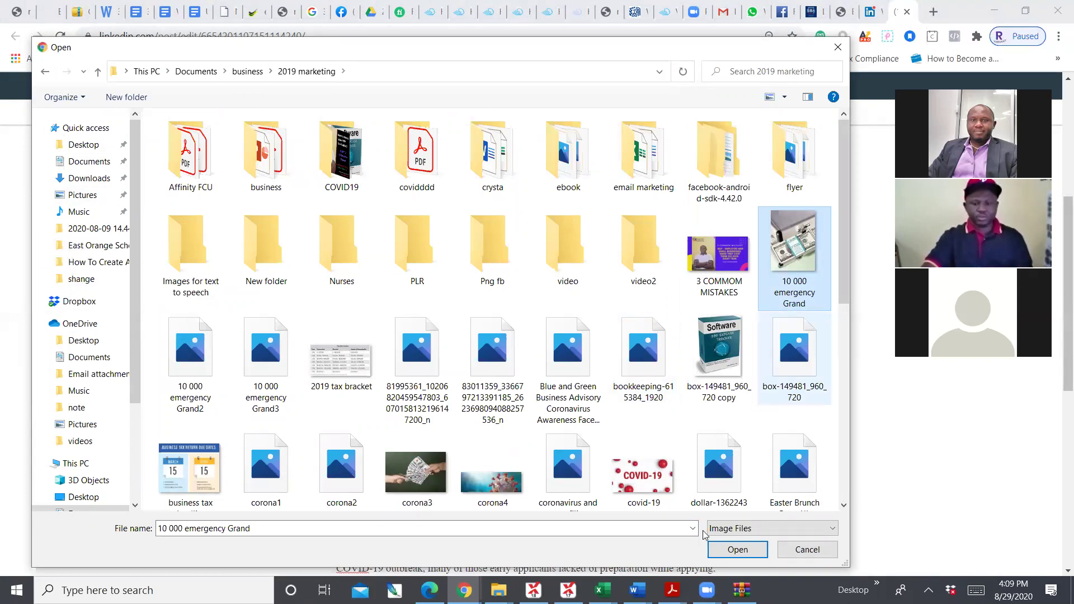
{"action": "left_click", "coordinate": [741, 550]}
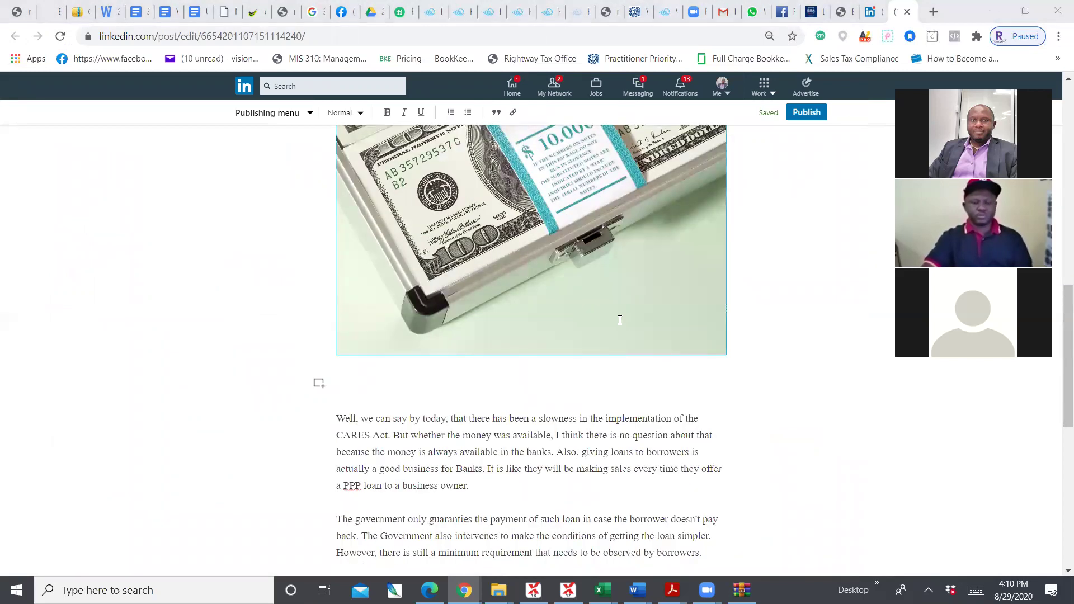
- Look over the inserted money image and remove the blank line between it and the paragraph beginning "Well, we can say by today"
{"action": "scroll", "coordinate": [620, 319], "scroll_direction": "down", "scroll_amount": 1}
{"action": "scroll", "coordinate": [620, 315], "scroll_direction": "up", "scroll_amount": 10}
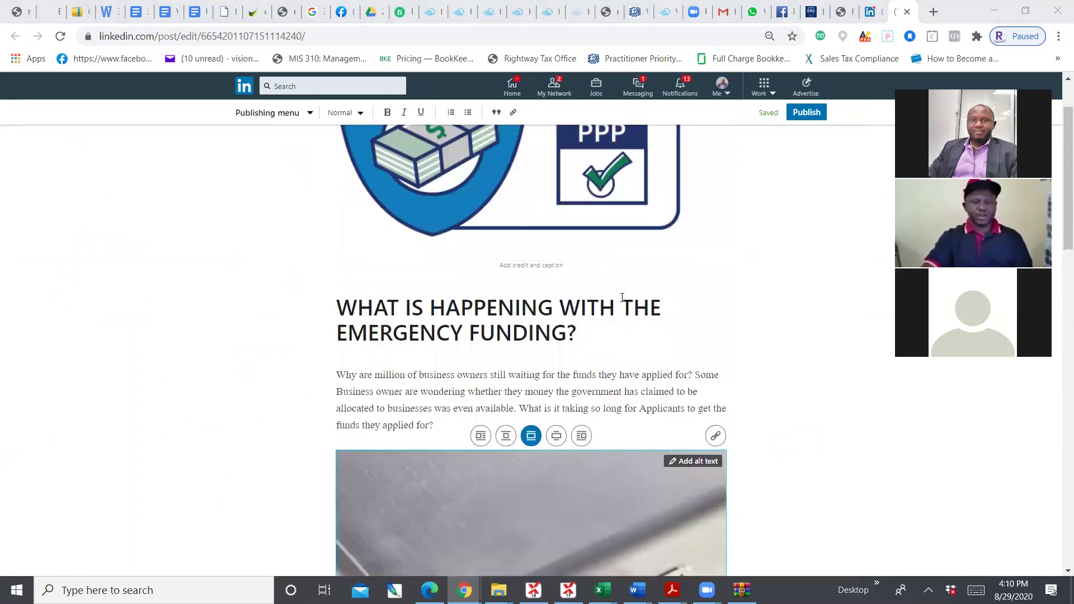
{"action": "scroll", "coordinate": [561, 360], "scroll_direction": "down", "scroll_amount": 6}
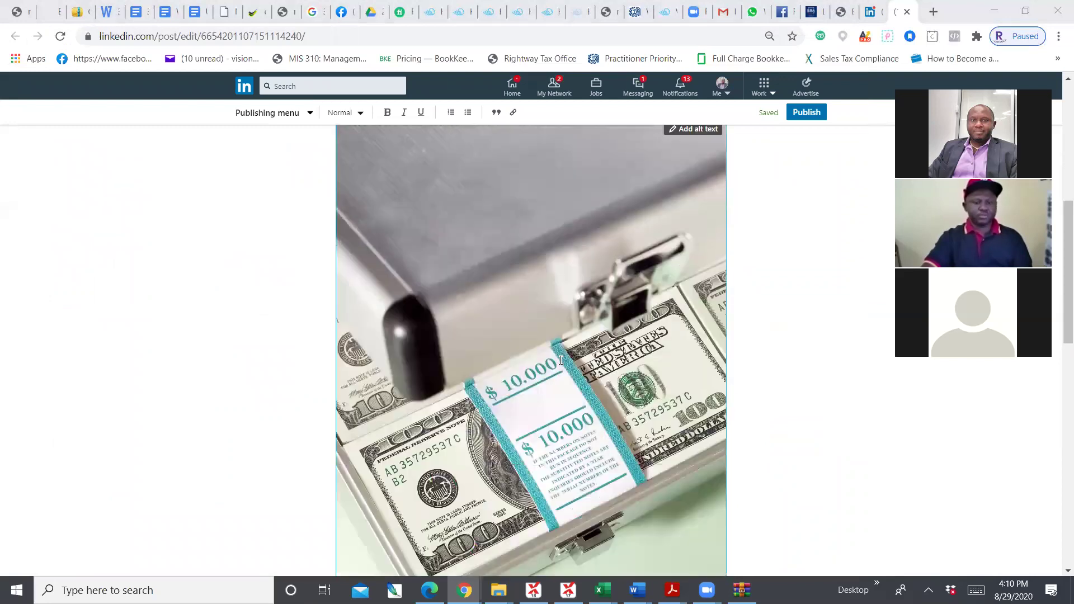
{"action": "scroll", "coordinate": [561, 360], "scroll_direction": "down", "scroll_amount": 5}
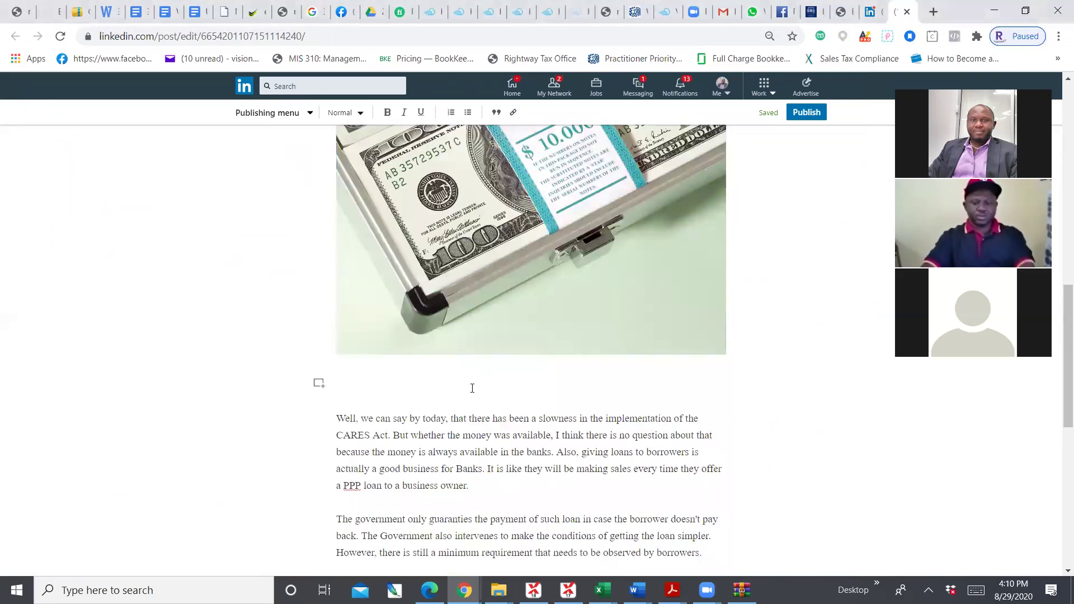
{"action": "key", "text": "Delete"}
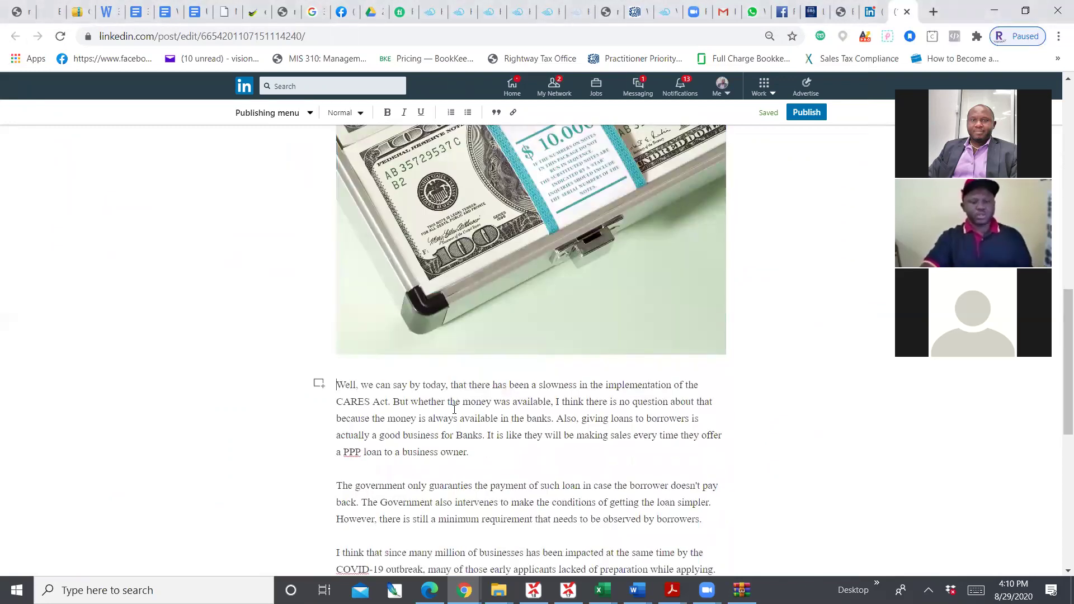
- Add the test text "bdgngkmd,nd bds nfd" above the inserted image, leaving a blank line after the opening paragraph
{"action": "scroll", "coordinate": [455, 409], "scroll_direction": "up", "scroll_amount": 8}
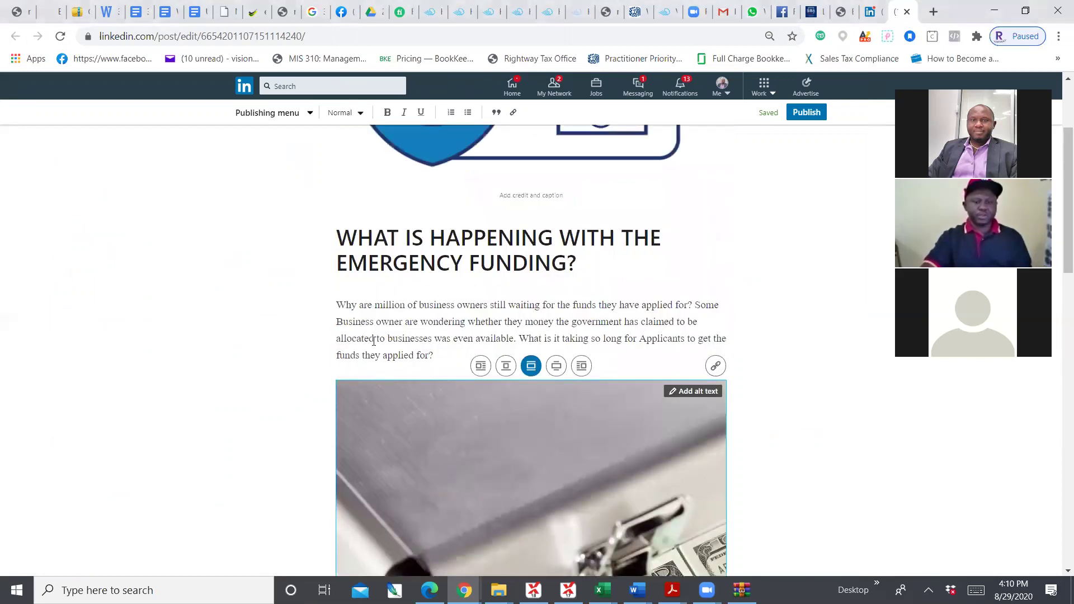
{"action": "left_click", "coordinate": [442, 356]}
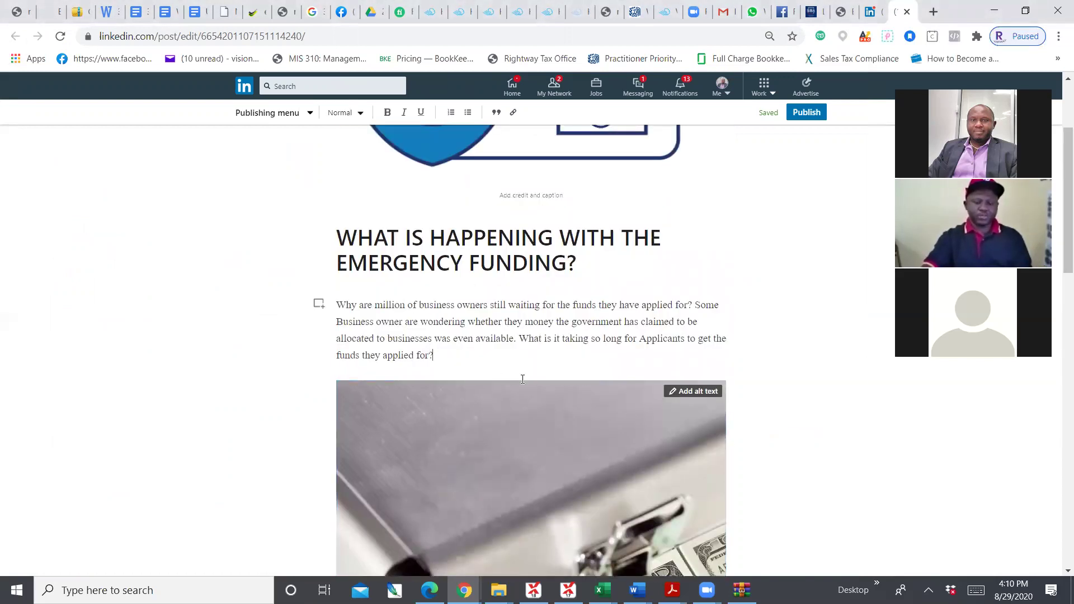
{"action": "key", "text": "Return"}
{"action": "key", "text": "Return"}
{"action": "type", "text": "b"}
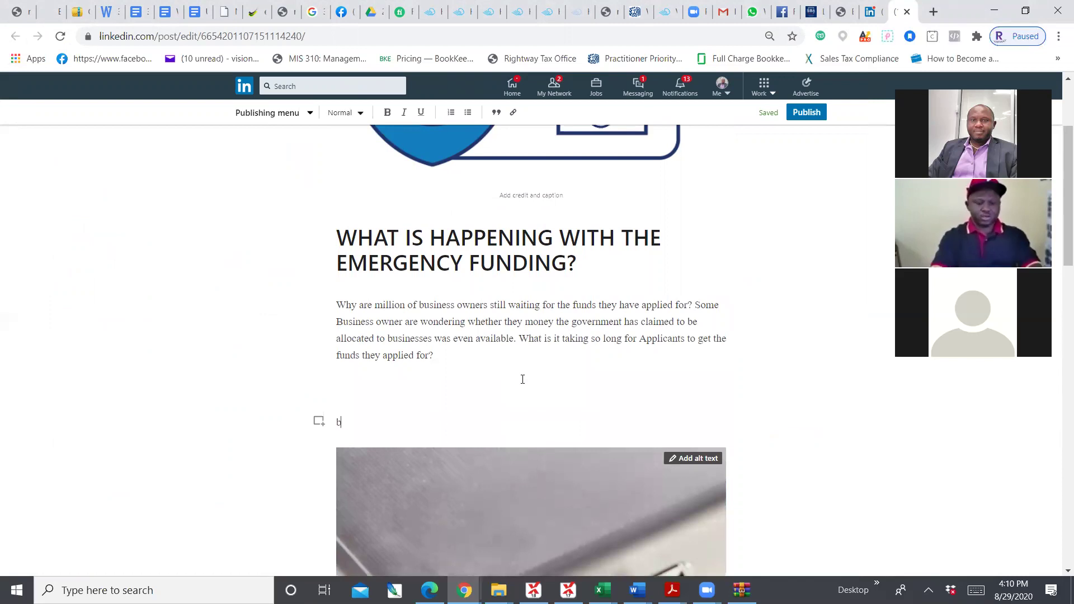
{"action": "type", "text": "dgngkmd.nd bds nfd"}
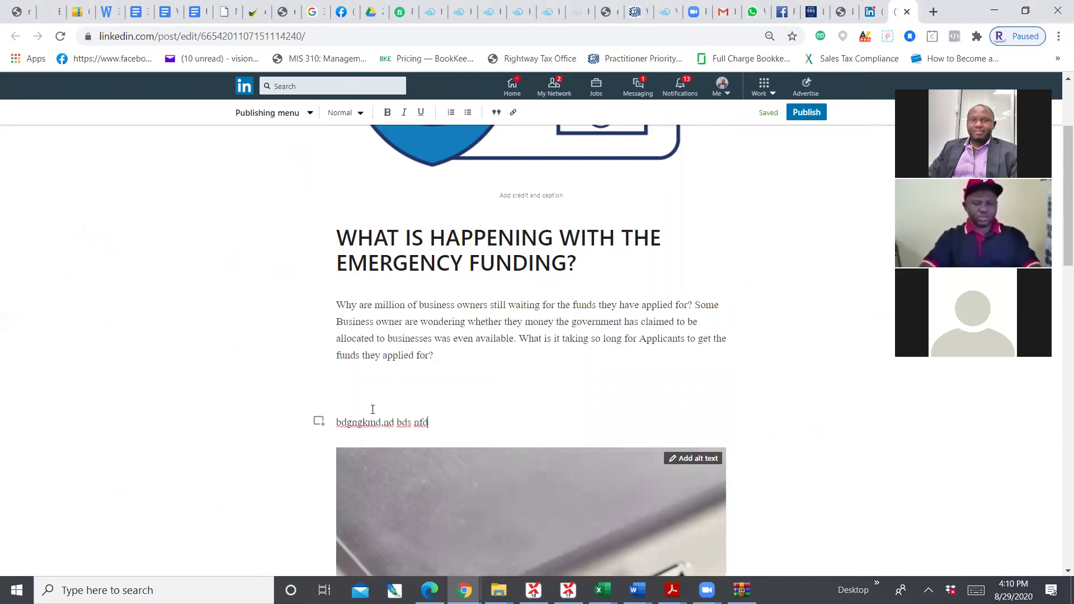
- Make the test text above the image bold and give it the Heading 1 style
{"action": "left_click_drag", "start_coordinate": [349, 433], "coordinate": [337, 421]}
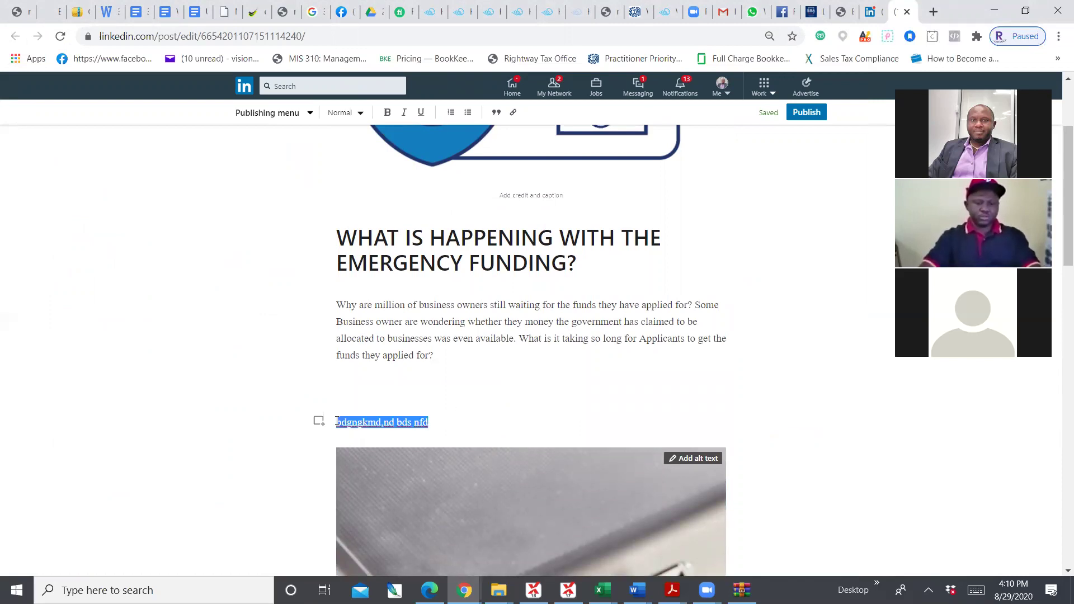
{"action": "scroll", "coordinate": [537, 360], "scroll_direction": "down", "scroll_amount": 1}
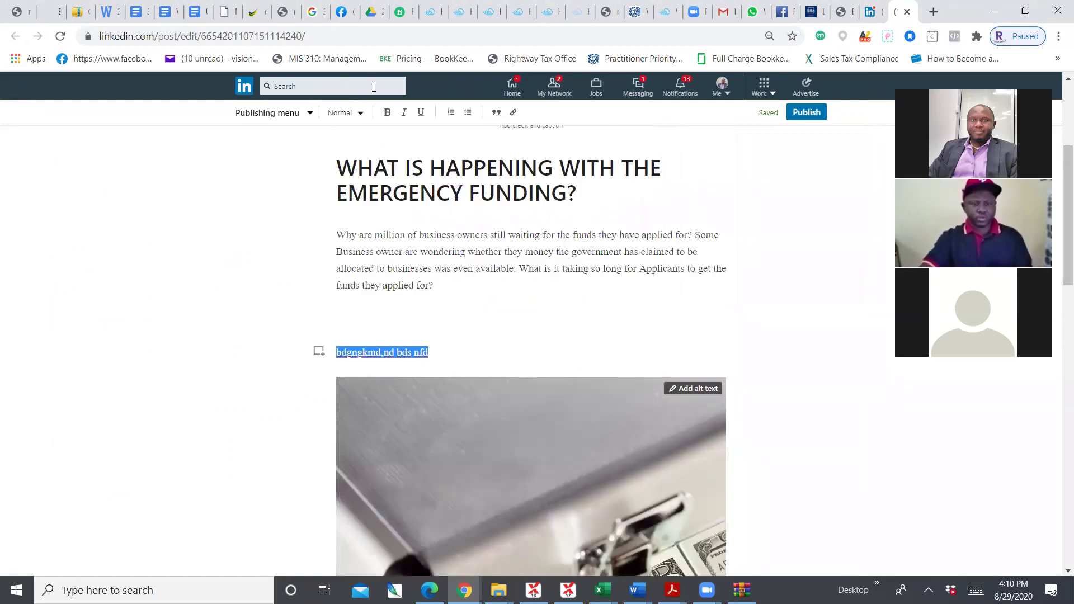
{"action": "left_click", "coordinate": [386, 114]}
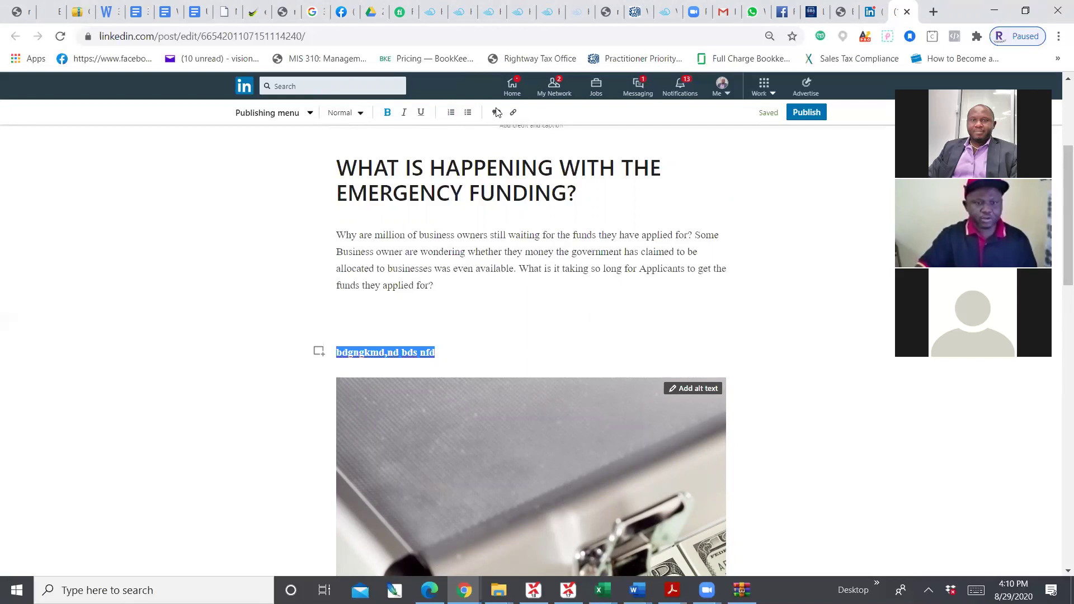
{"action": "left_click", "coordinate": [359, 114]}
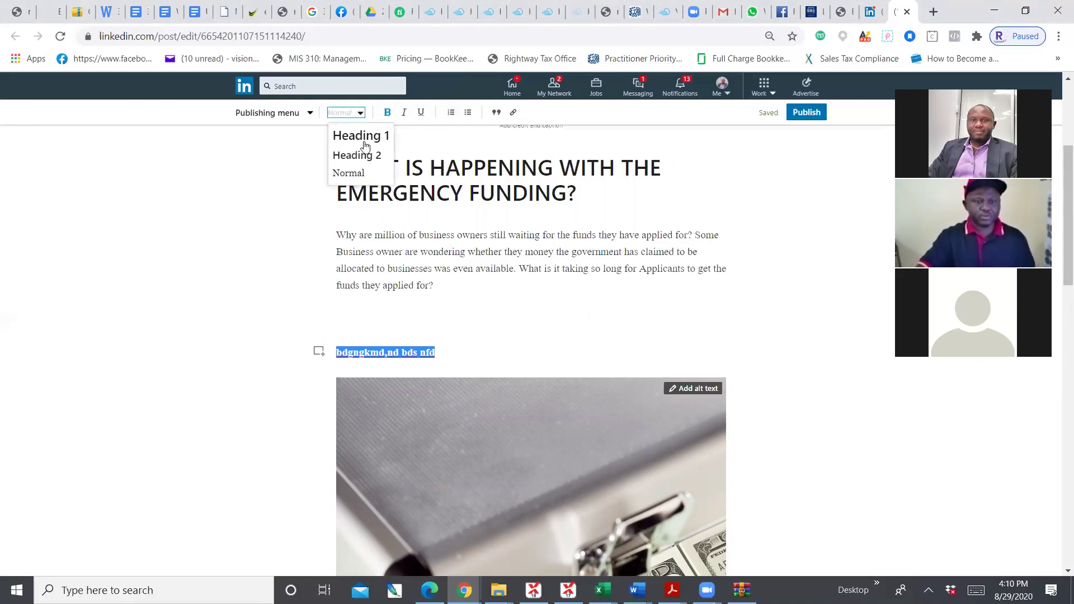
{"action": "left_click", "coordinate": [364, 139]}
{"action": "left_click", "coordinate": [305, 116]}
{"action": "left_click", "coordinate": [305, 116]}
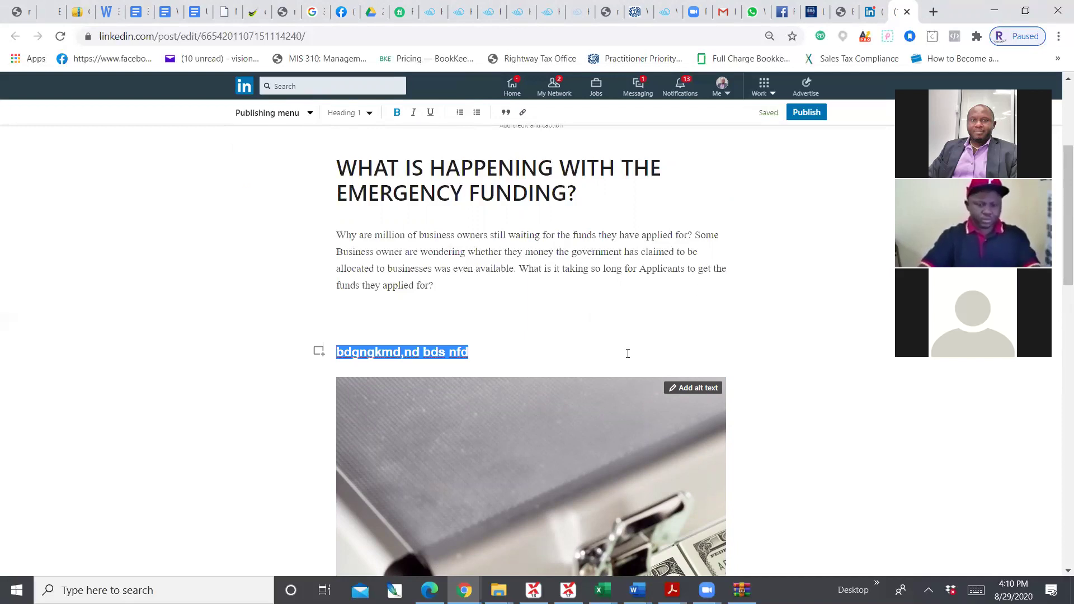
{"action": "left_click", "coordinate": [512, 341]}
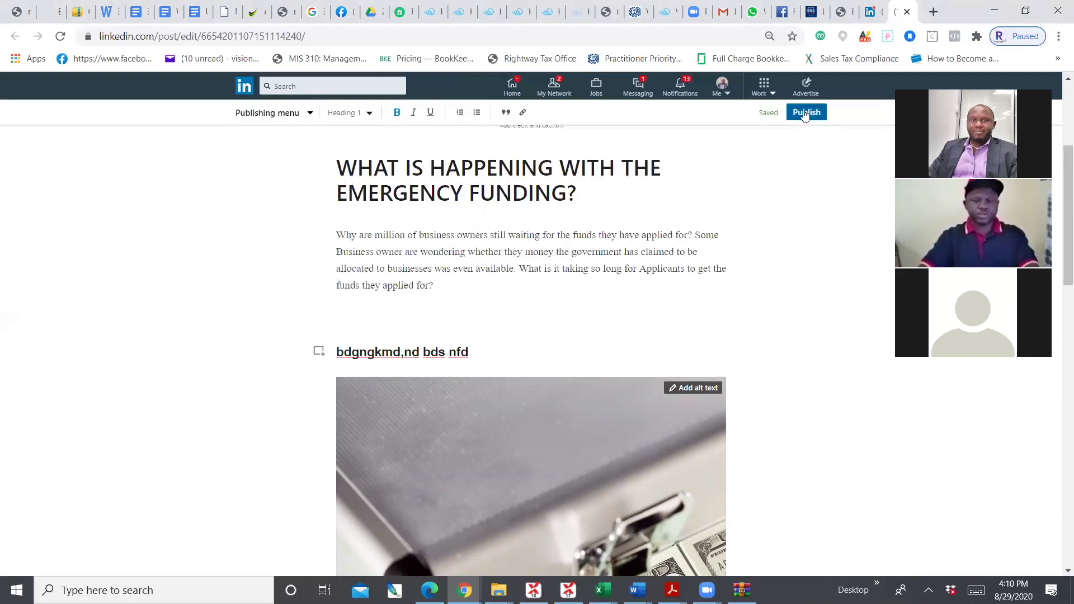
- Delete the test heading, the blank lines around it and the inserted money image from the article
{"action": "triple_click", "coordinate": [420, 352]}
{"action": "key", "text": "BackSpace"}
{"action": "key", "text": "BackSpace"}
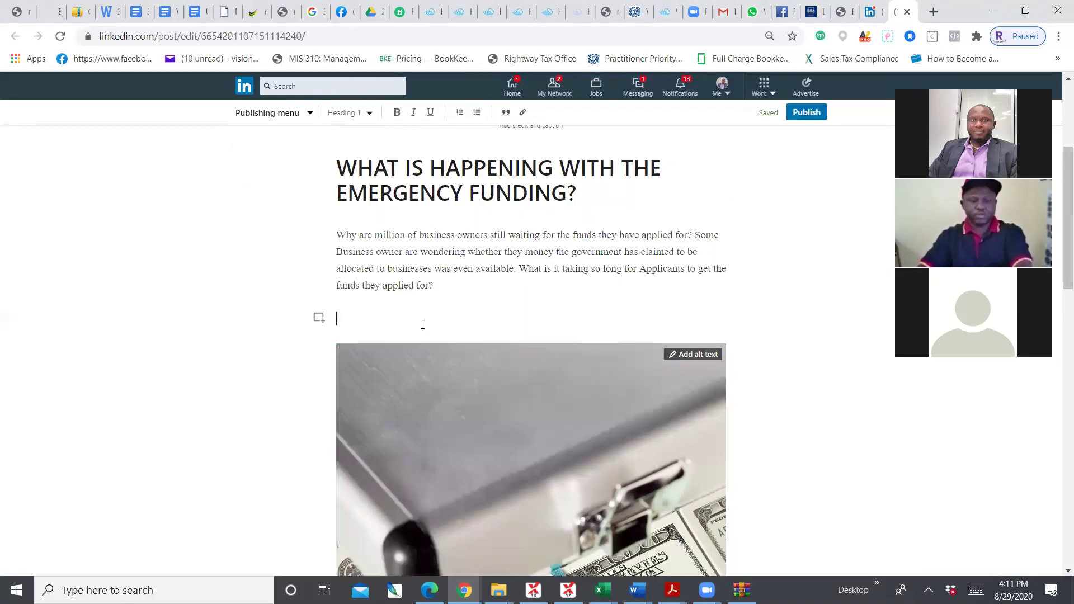
{"action": "key", "text": "BackSpace"}
{"action": "key", "text": "BackSpace"}
{"action": "key", "text": "BackSpace"}
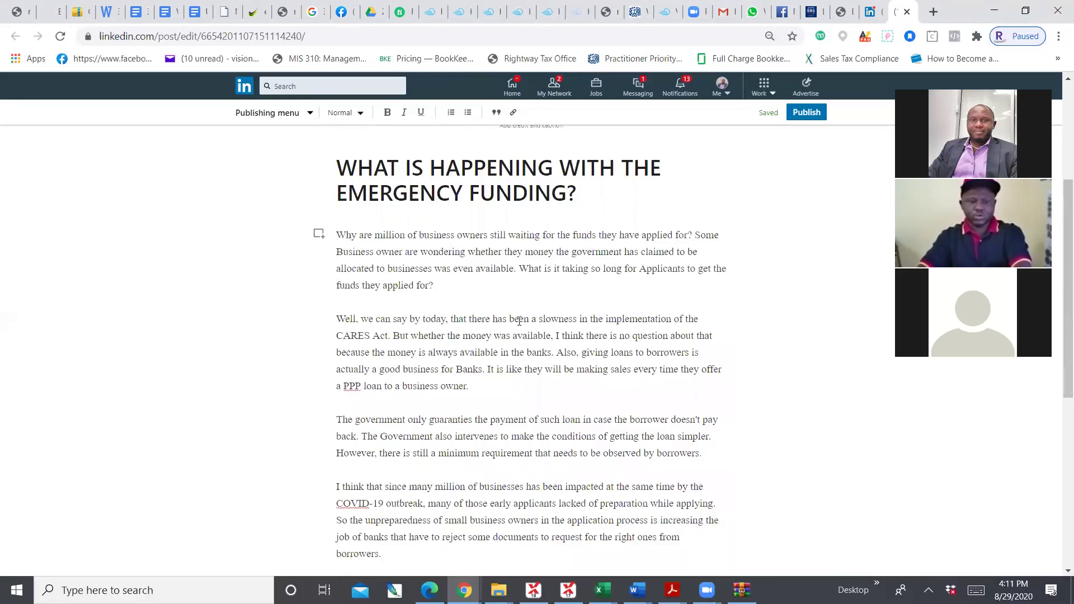
- Check the article in the editor, close the editor without publishing, and look over the top of the published version
{"action": "scroll", "coordinate": [523, 322], "scroll_direction": "down", "scroll_amount": 6}
{"action": "scroll", "coordinate": [546, 323], "scroll_direction": "up", "scroll_amount": 5}
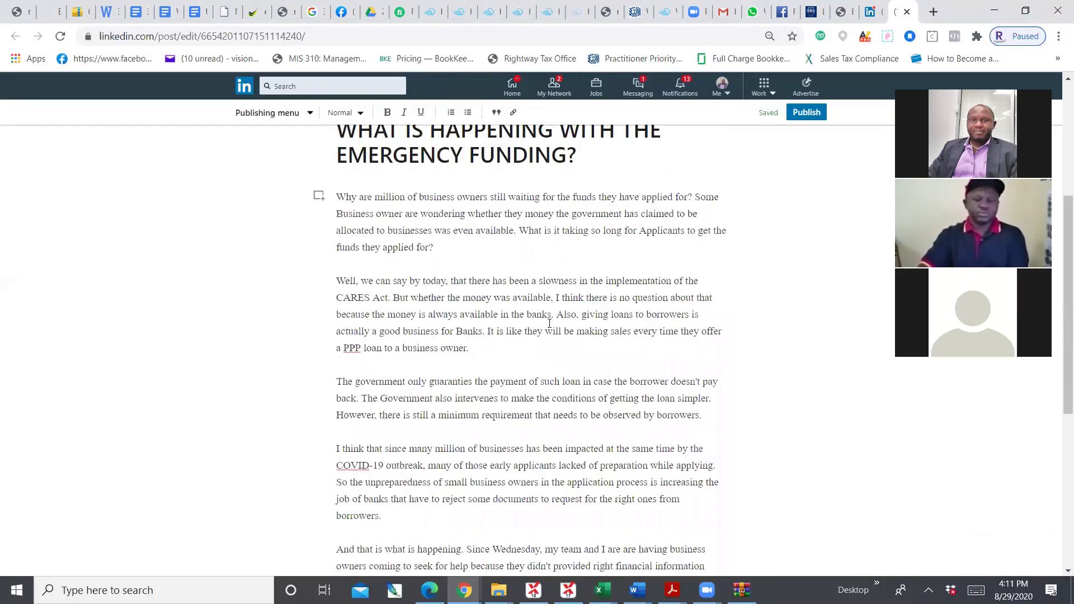
{"action": "scroll", "coordinate": [549, 324], "scroll_direction": "up", "scroll_amount": 5}
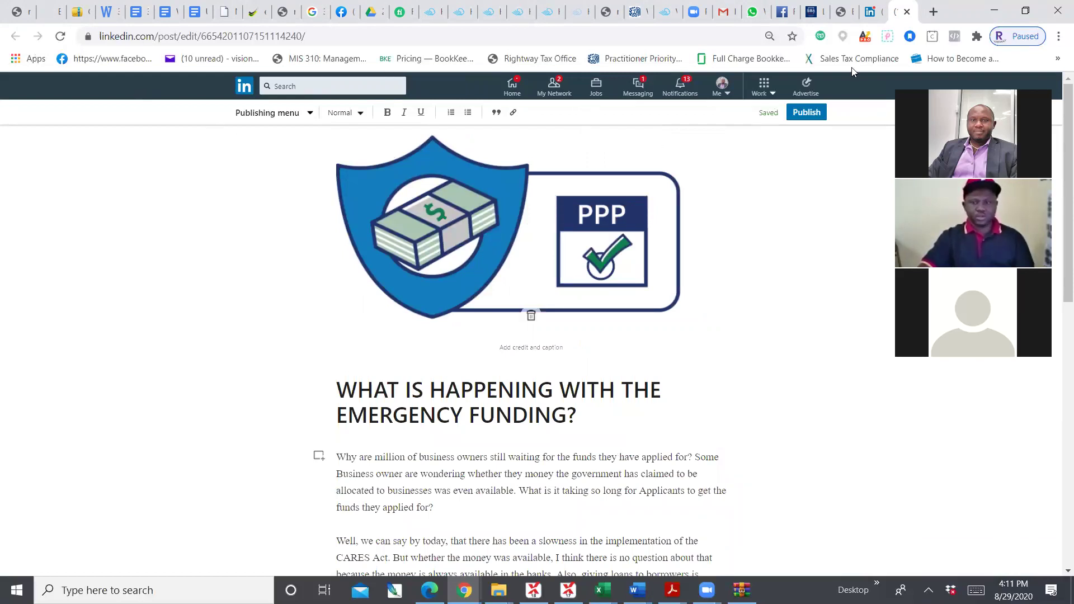
{"action": "left_click", "coordinate": [906, 12]}
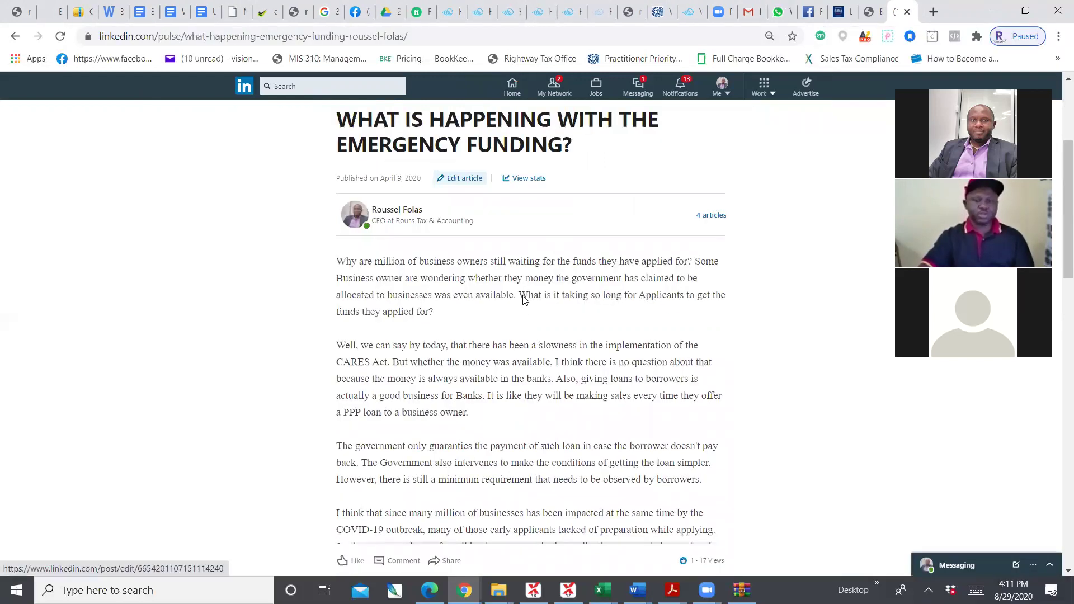
{"action": "scroll", "coordinate": [565, 275], "scroll_direction": "up", "scroll_amount": 3}
{"action": "scroll", "coordinate": [568, 269], "scroll_direction": "down", "scroll_amount": 2}
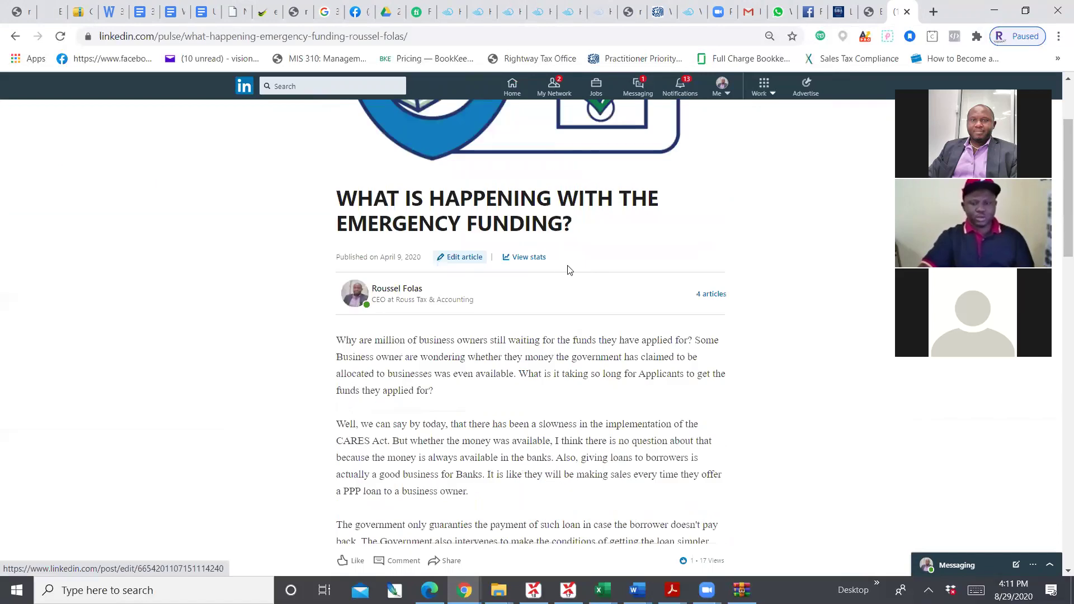
{"action": "scroll", "coordinate": [514, 271], "scroll_direction": "up", "scroll_amount": 2}
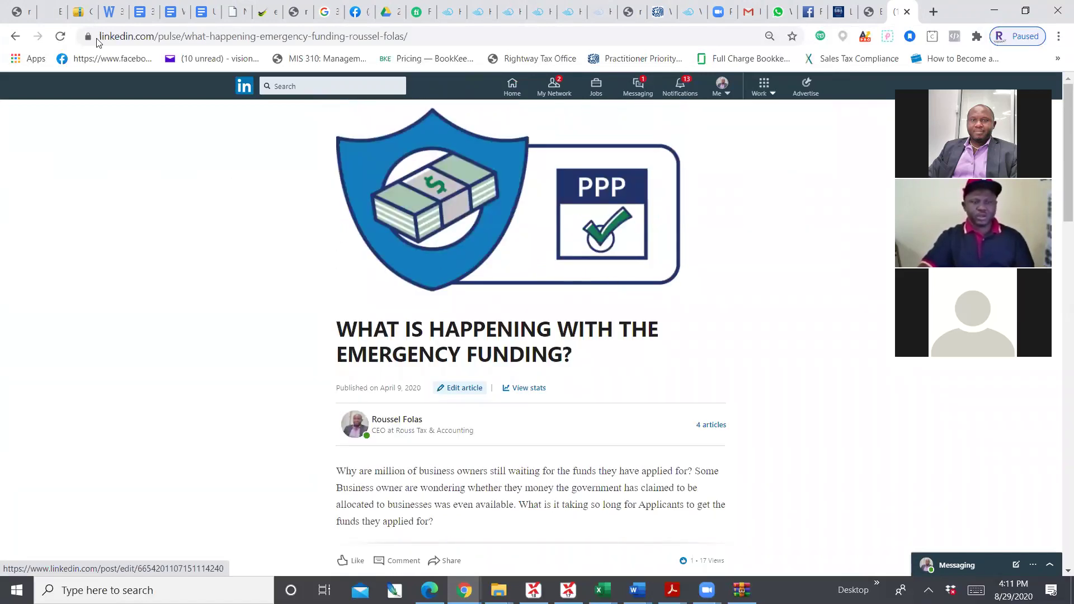
- Return to the profile's activity, show its posts and expand the full text of the "MUST WATCH THIS WEBINAR!!!" post
{"action": "left_click", "coordinate": [14, 38]}
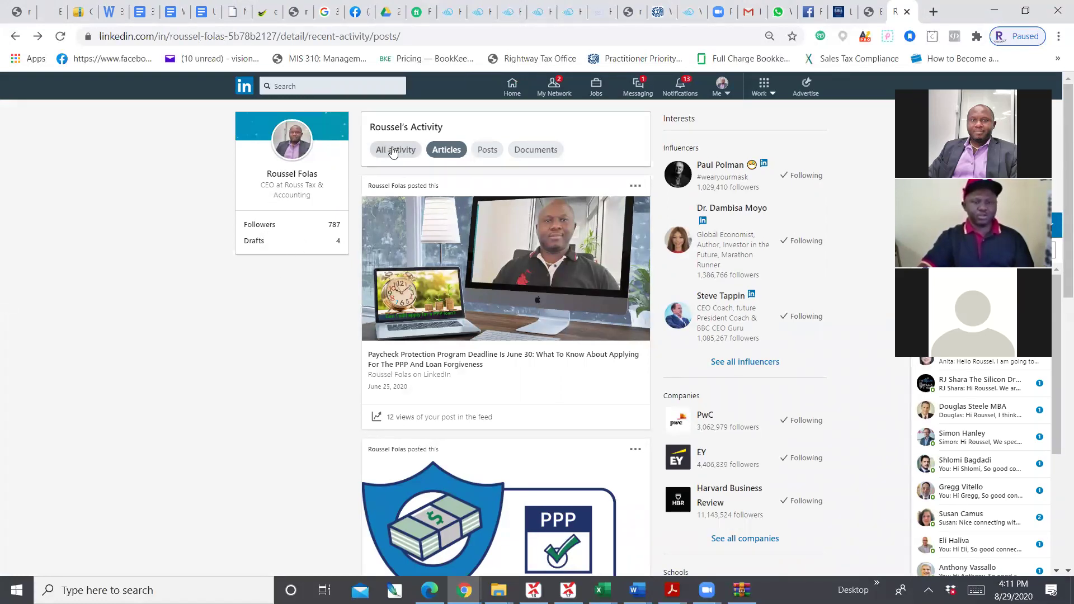
{"action": "left_click", "coordinate": [486, 155]}
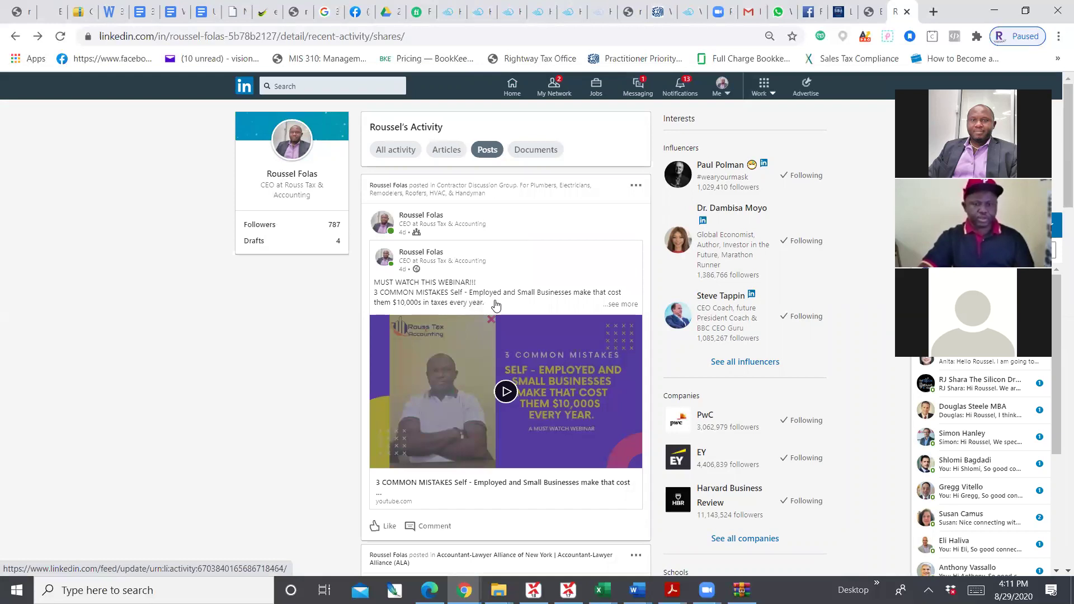
{"action": "scroll", "coordinate": [498, 304], "scroll_direction": "down", "scroll_amount": 1}
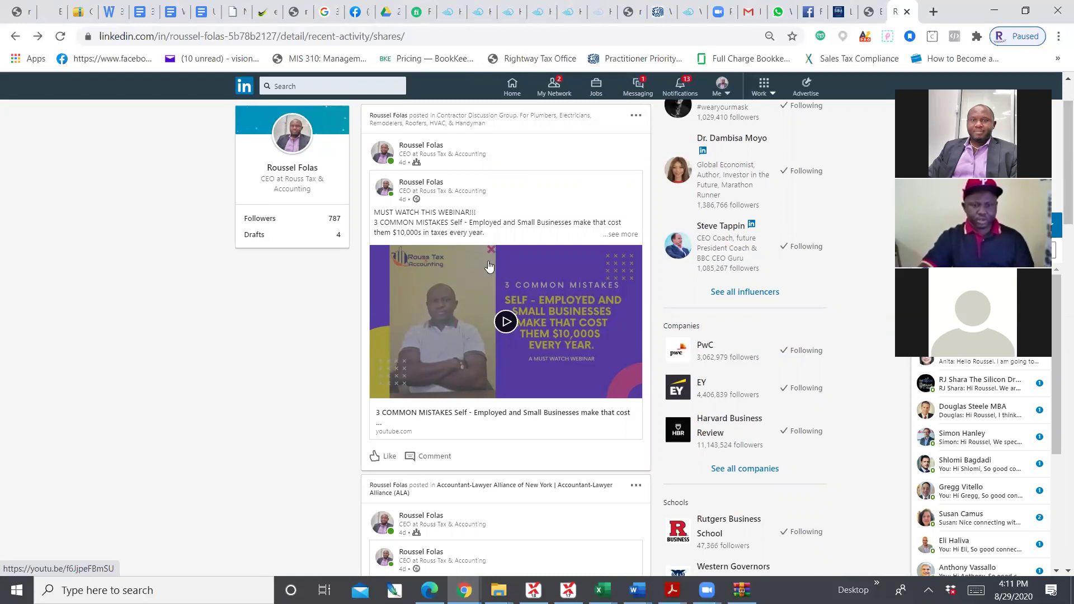
{"action": "left_click", "coordinate": [621, 235]}
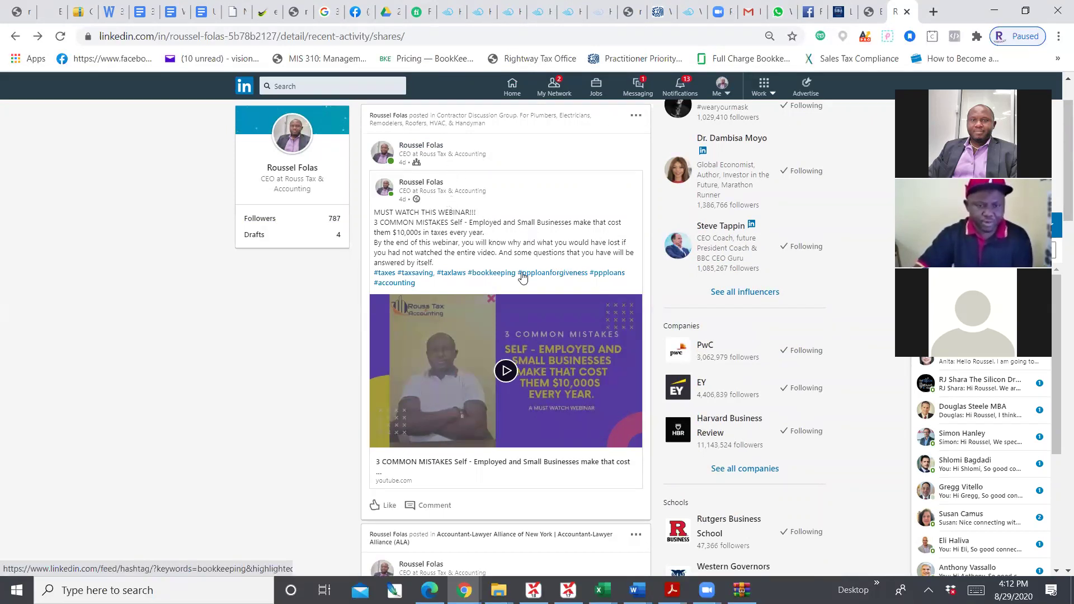
- Look through the webinar posts shared in different groups, down to the original "MUST WATCH THIS WEBINAR!!!" post
{"action": "scroll", "coordinate": [537, 288], "scroll_direction": "down", "scroll_amount": 4}
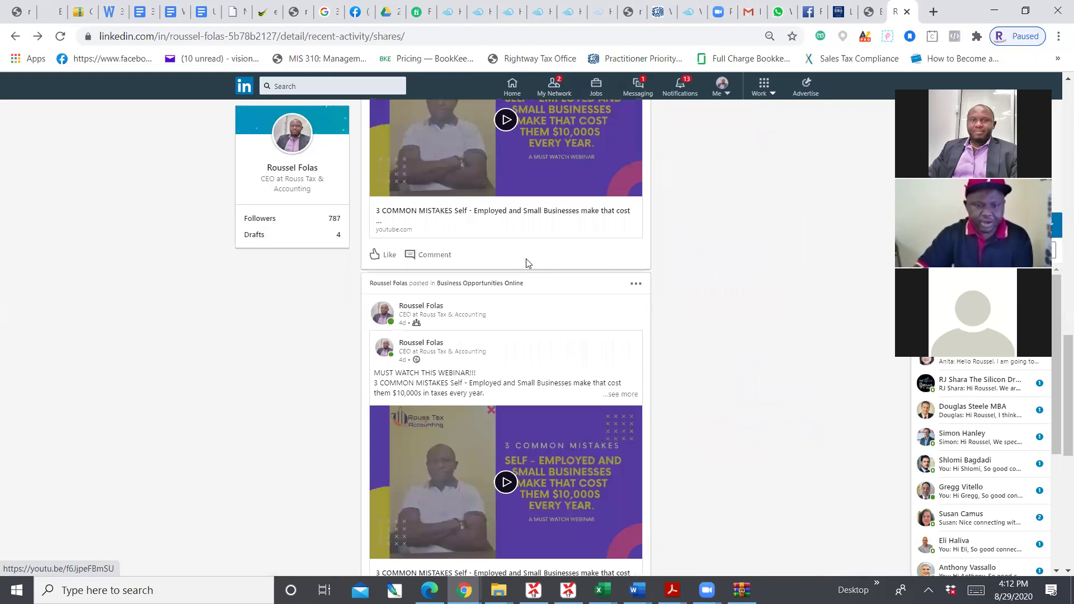
{"action": "scroll", "coordinate": [528, 263], "scroll_direction": "down", "scroll_amount": 2}
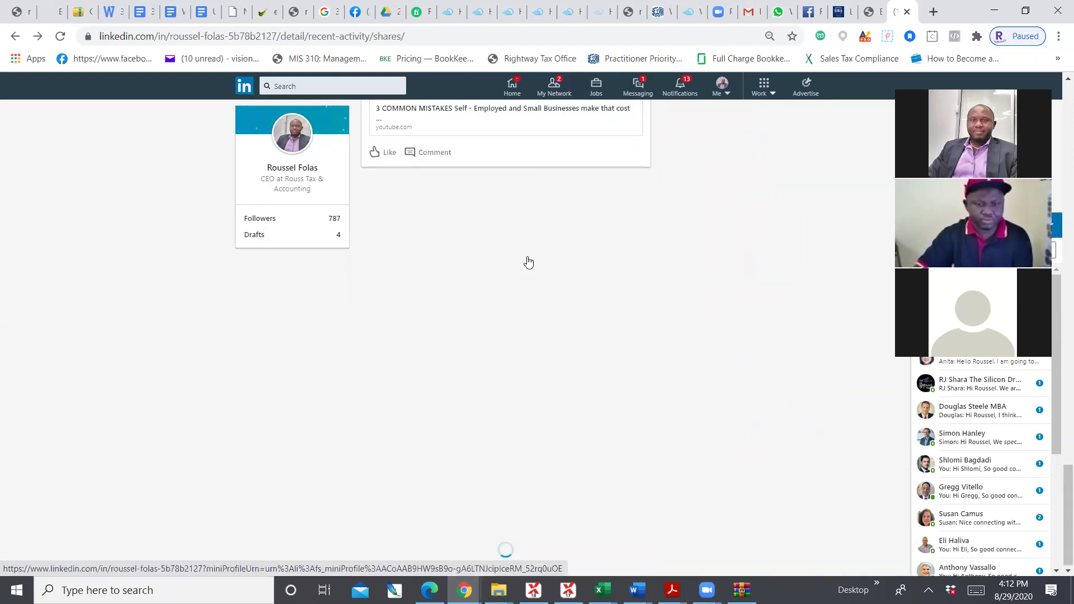
{"action": "scroll", "coordinate": [525, 265], "scroll_direction": "down", "scroll_amount": 1}
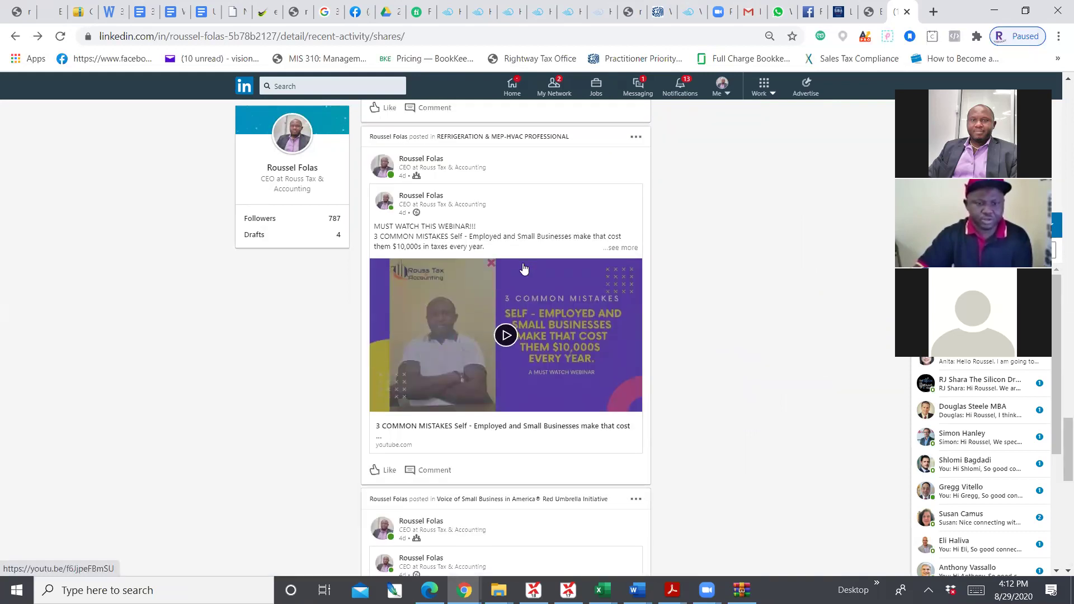
{"action": "scroll", "coordinate": [524, 269], "scroll_direction": "down", "scroll_amount": 5}
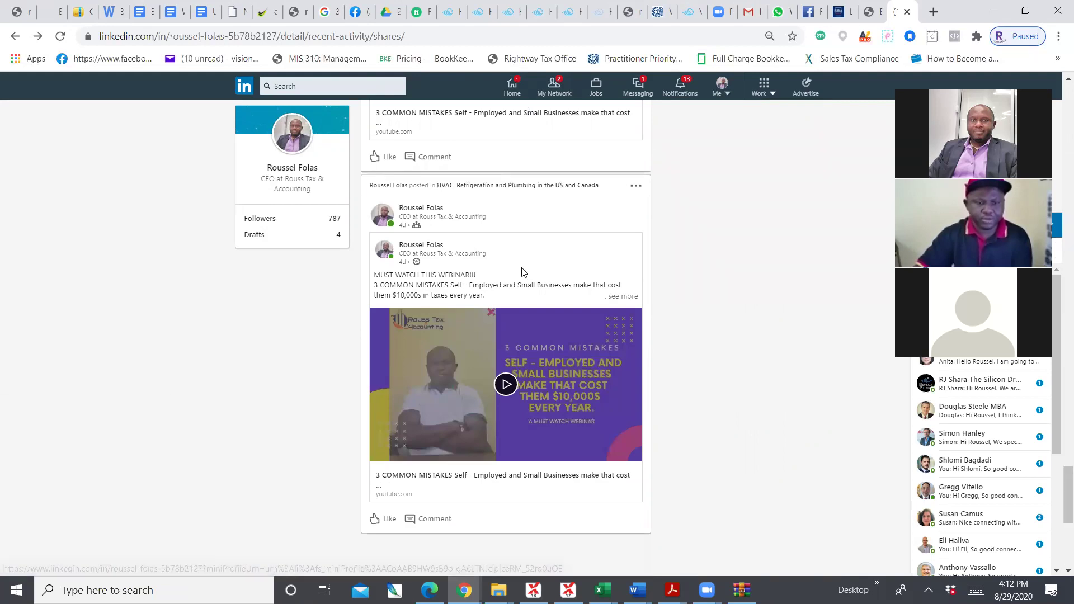
{"action": "scroll", "coordinate": [523, 272], "scroll_direction": "down", "scroll_amount": 2}
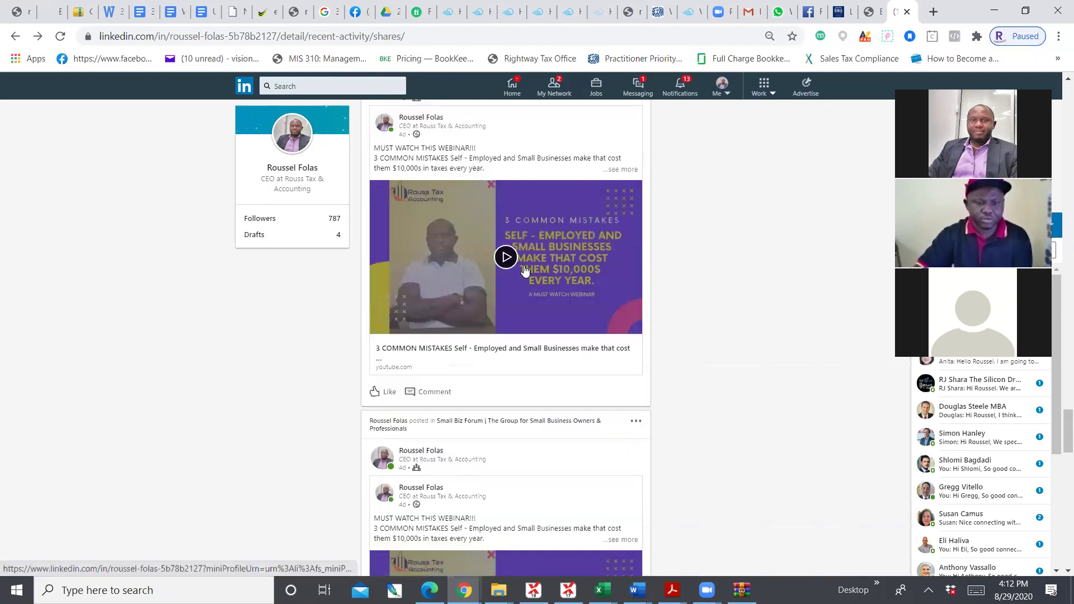
{"action": "scroll", "coordinate": [525, 271], "scroll_direction": "down", "scroll_amount": 4}
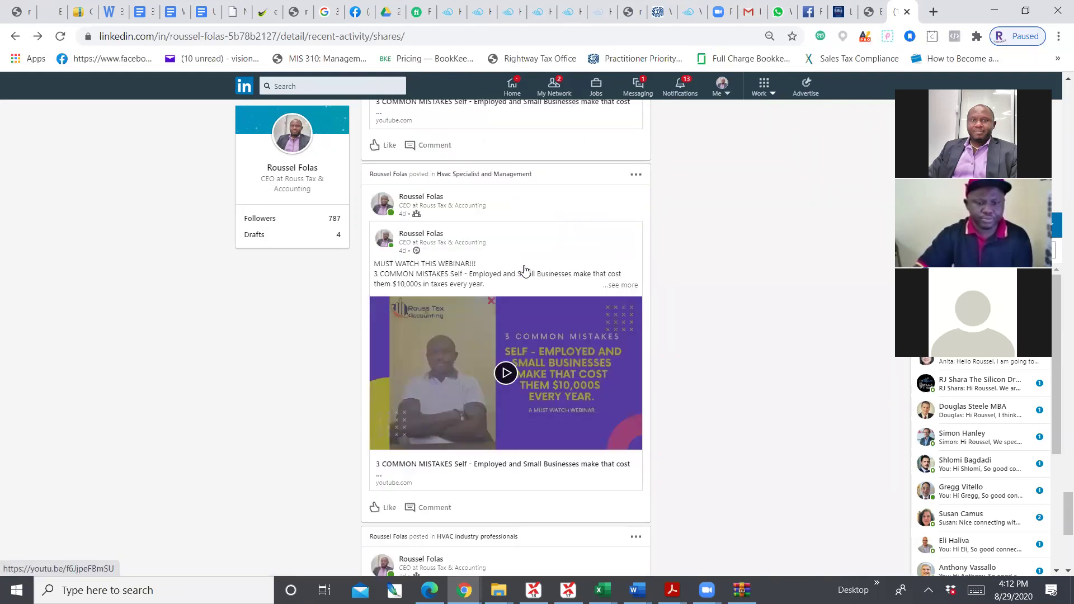
{"action": "scroll", "coordinate": [525, 270], "scroll_direction": "down", "scroll_amount": 12}
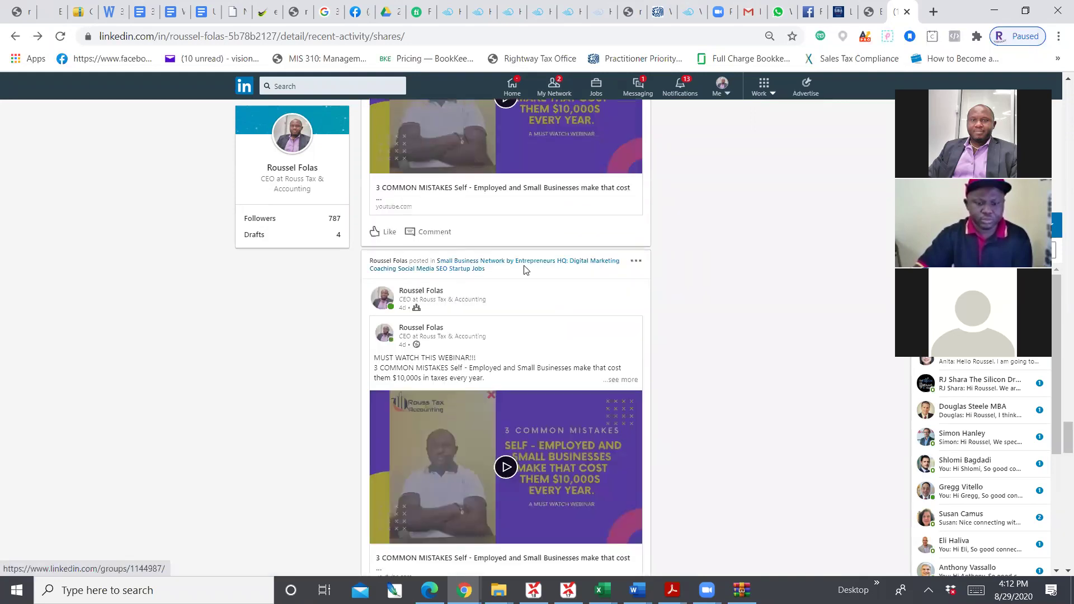
{"action": "scroll", "coordinate": [525, 270], "scroll_direction": "down", "scroll_amount": 10}
{"action": "scroll", "coordinate": [524, 271], "scroll_direction": "up", "scroll_amount": 6}
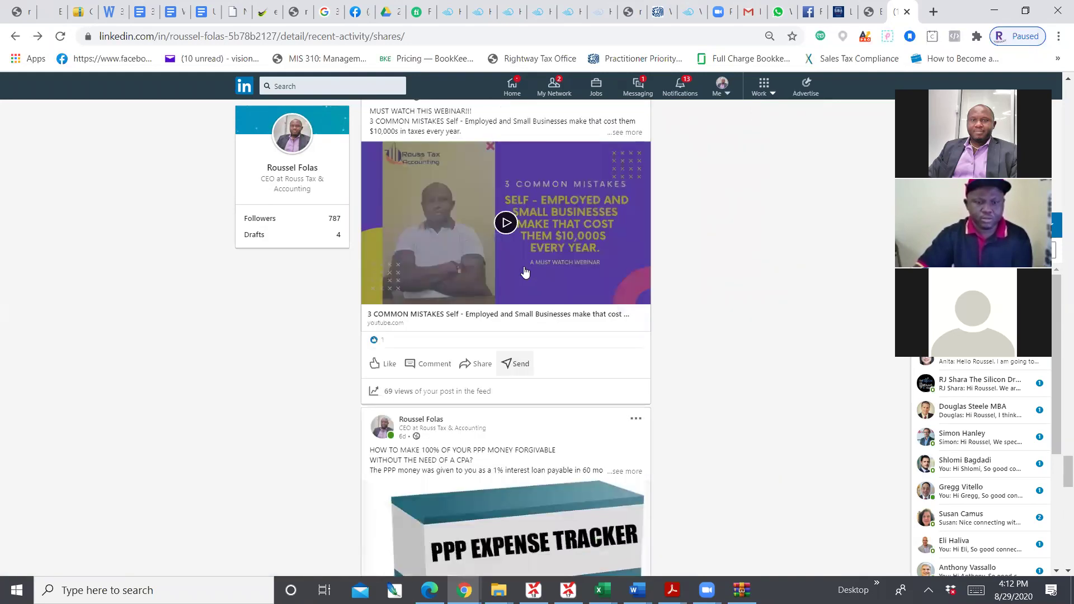
{"action": "scroll", "coordinate": [525, 272], "scroll_direction": "up", "scroll_amount": 2}
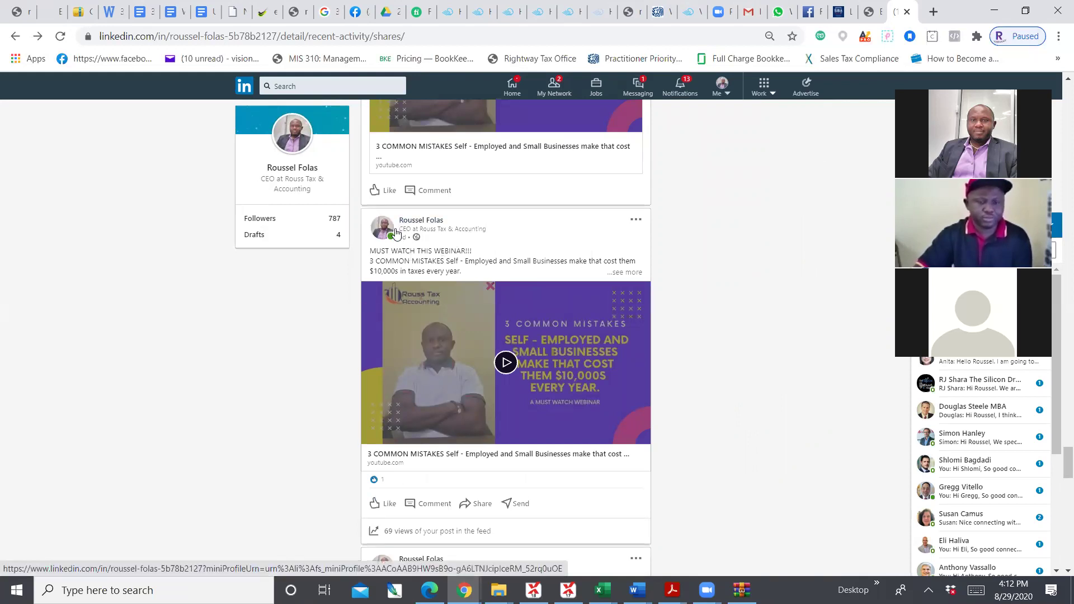
- Compare the original webinar post with its copies shared in the small business and HVAC groups
{"action": "scroll", "coordinate": [498, 233], "scroll_direction": "up", "scroll_amount": 5}
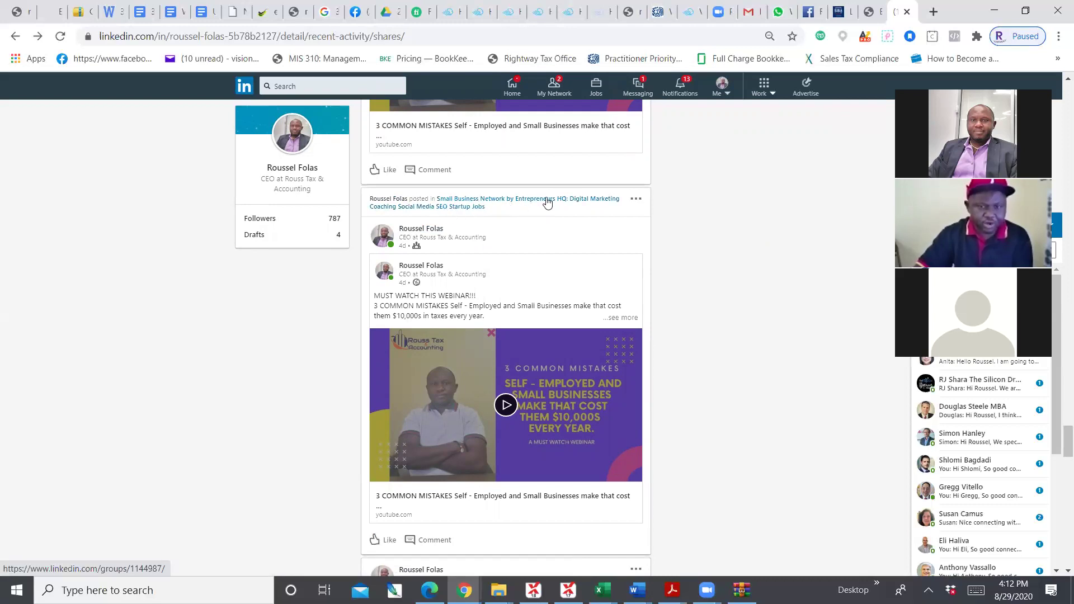
{"action": "scroll", "coordinate": [479, 235], "scroll_direction": "up", "scroll_amount": 6}
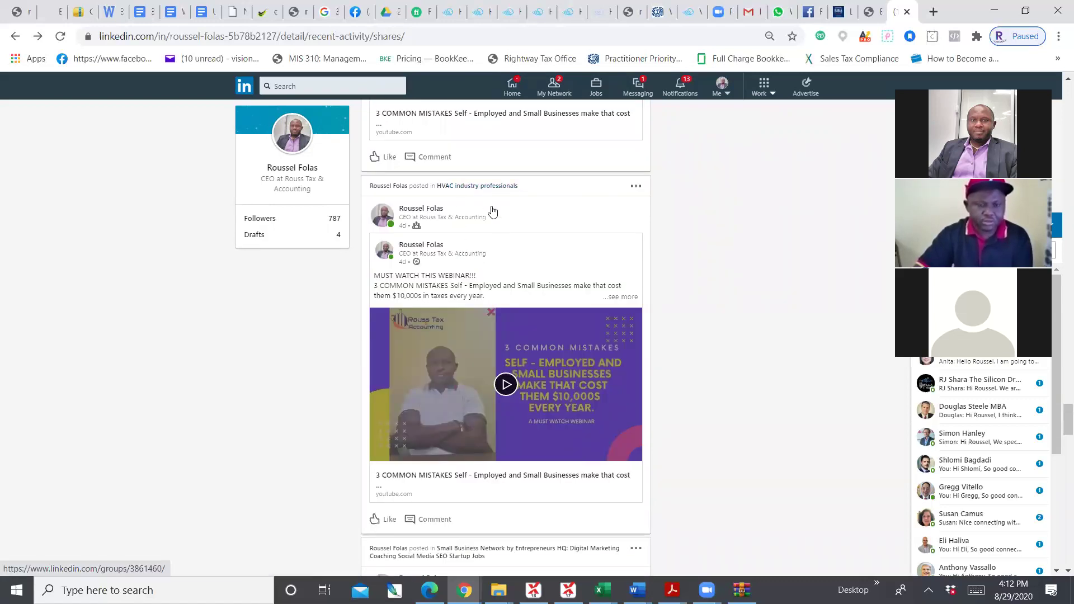
{"action": "scroll", "coordinate": [492, 210], "scroll_direction": "up", "scroll_amount": 6}
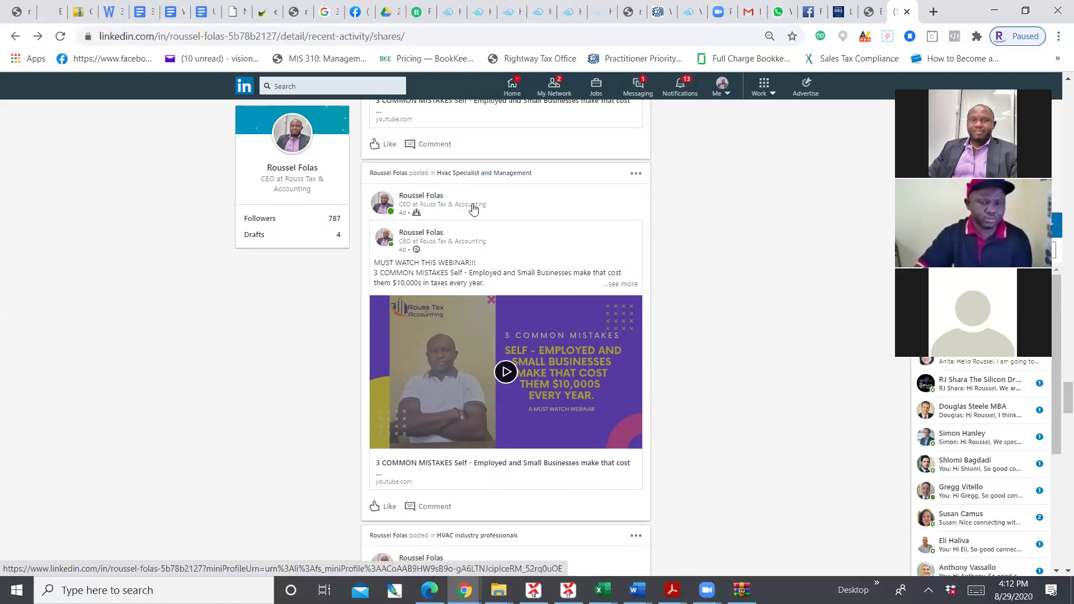
{"action": "scroll", "coordinate": [475, 212], "scroll_direction": "down", "scroll_amount": 15}
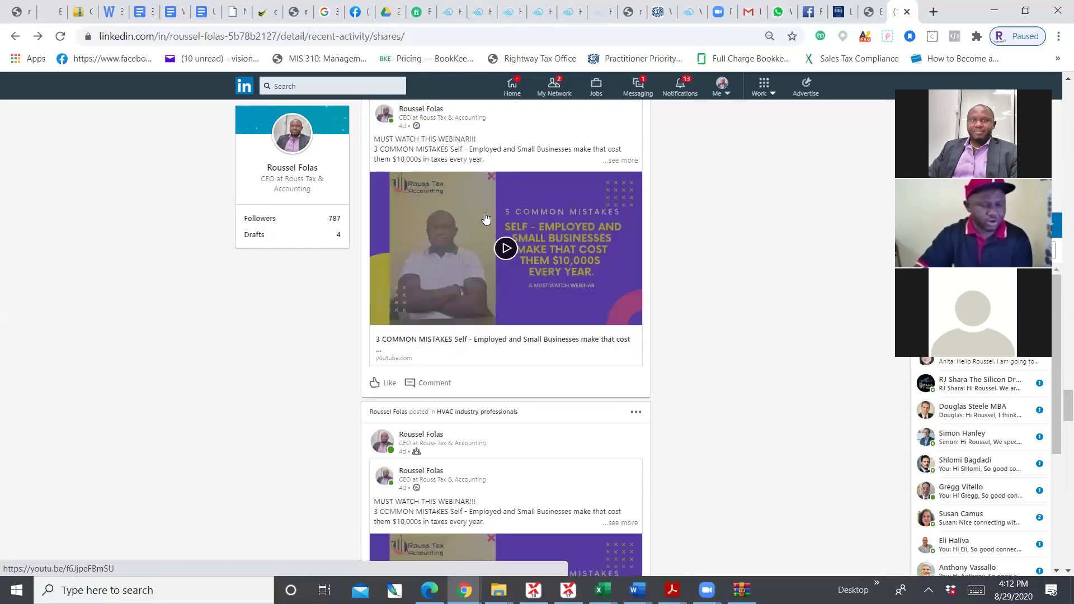
{"action": "scroll", "coordinate": [481, 218], "scroll_direction": "down", "scroll_amount": 3}
{"action": "scroll", "coordinate": [530, 241], "scroll_direction": "up", "scroll_amount": 4}
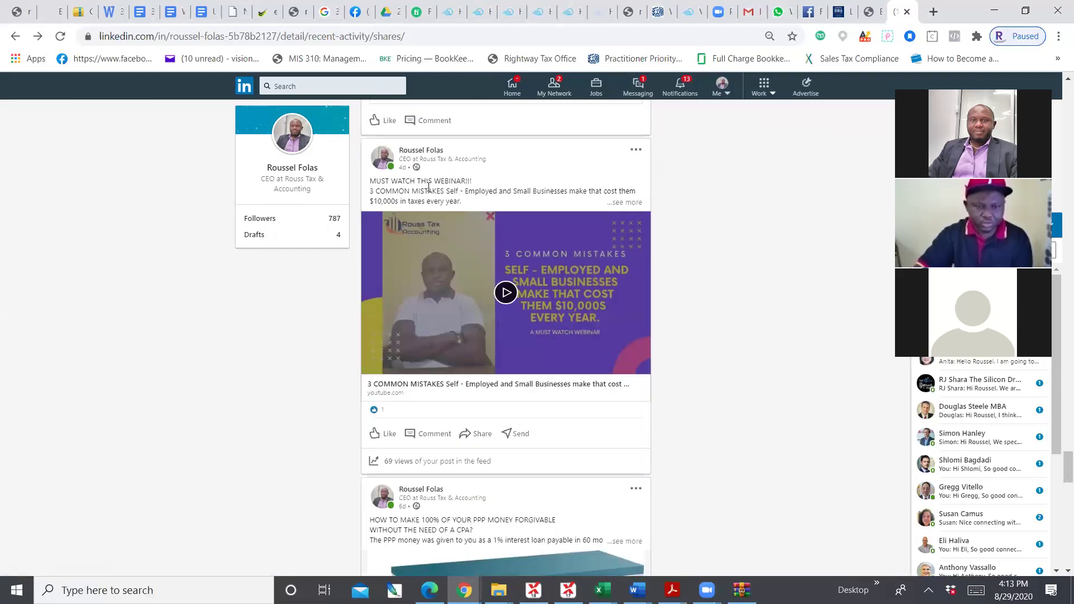
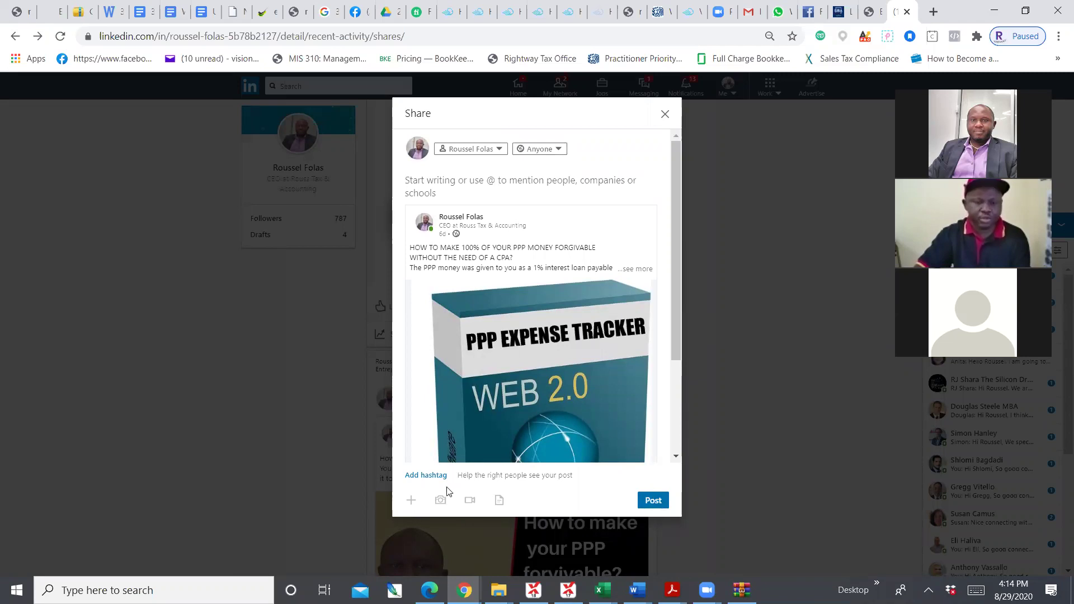
- Restrict the shared PPP Expense Tracker post to the group "Small Business Network by Entrepreneurs HQ: Digital Marketing Coaching Social Media SEO Startup Jobs"
{"action": "left_click", "coordinate": [502, 180]}
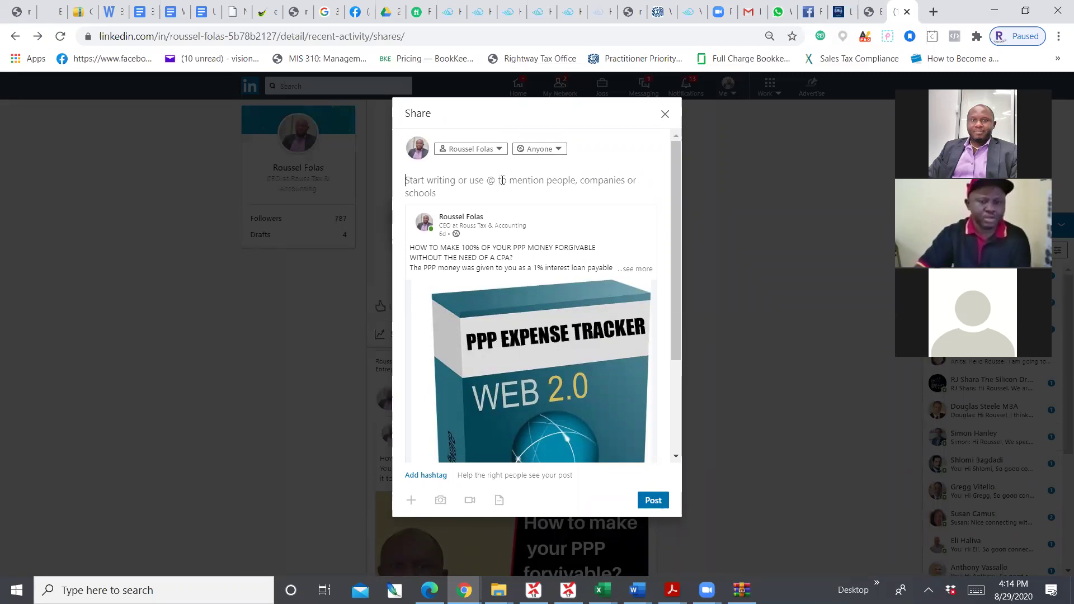
{"action": "left_click", "coordinate": [553, 151]}
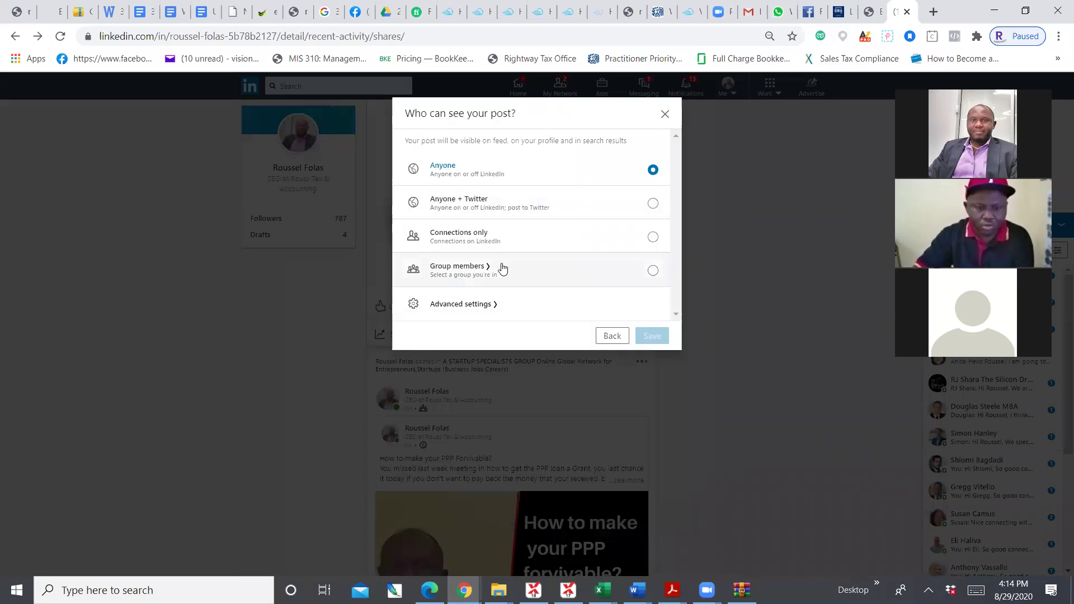
{"action": "left_click", "coordinate": [652, 270]}
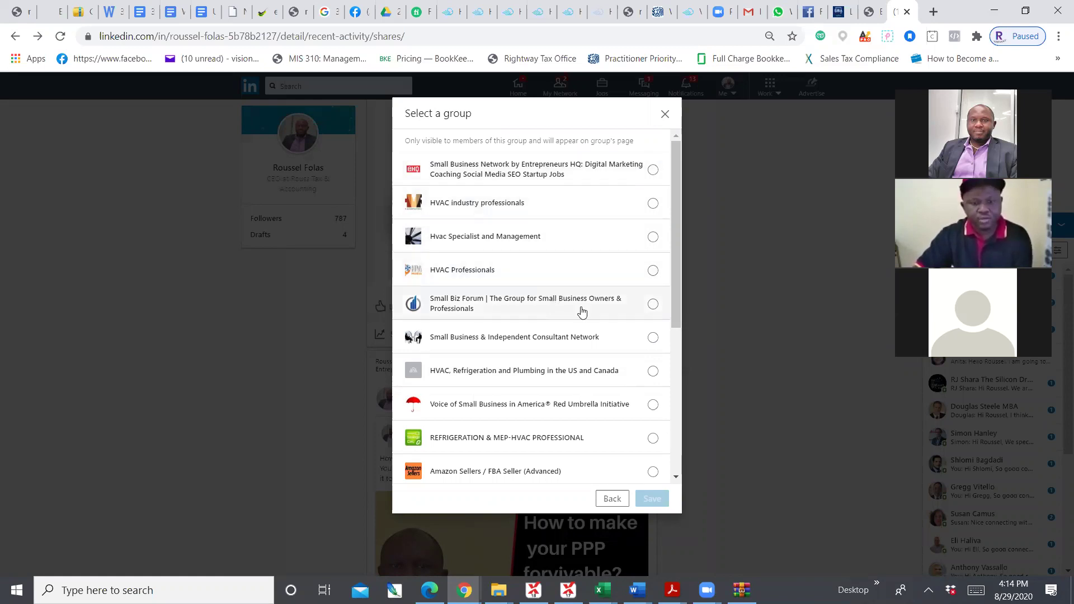
{"action": "scroll", "coordinate": [534, 301], "scroll_direction": "down", "scroll_amount": 5}
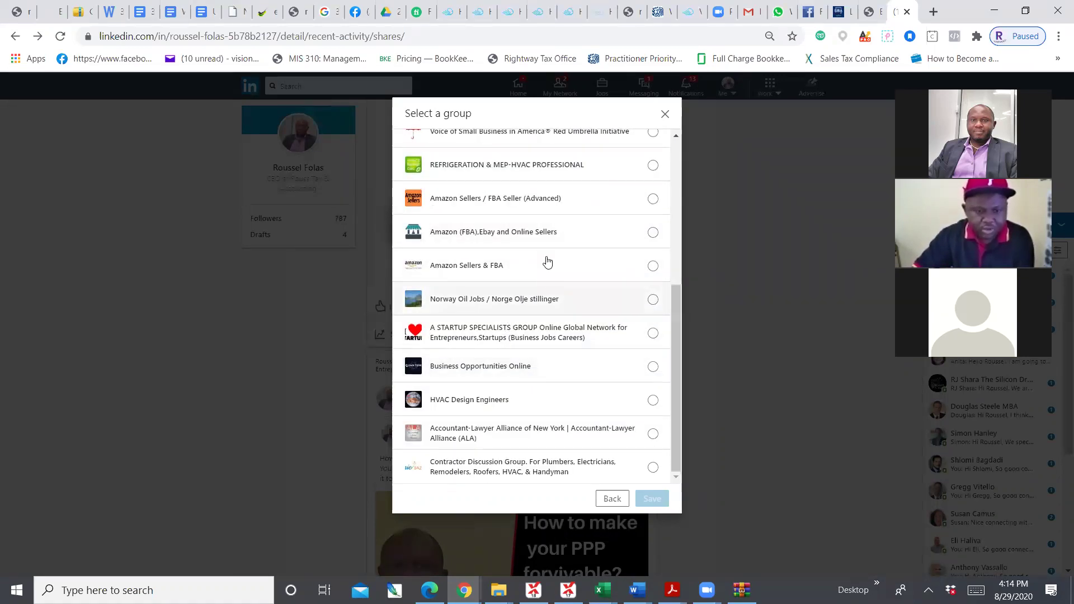
{"action": "scroll", "coordinate": [550, 284], "scroll_direction": "up", "scroll_amount": 5}
{"action": "scroll", "coordinate": [554, 286], "scroll_direction": "down", "scroll_amount": 5}
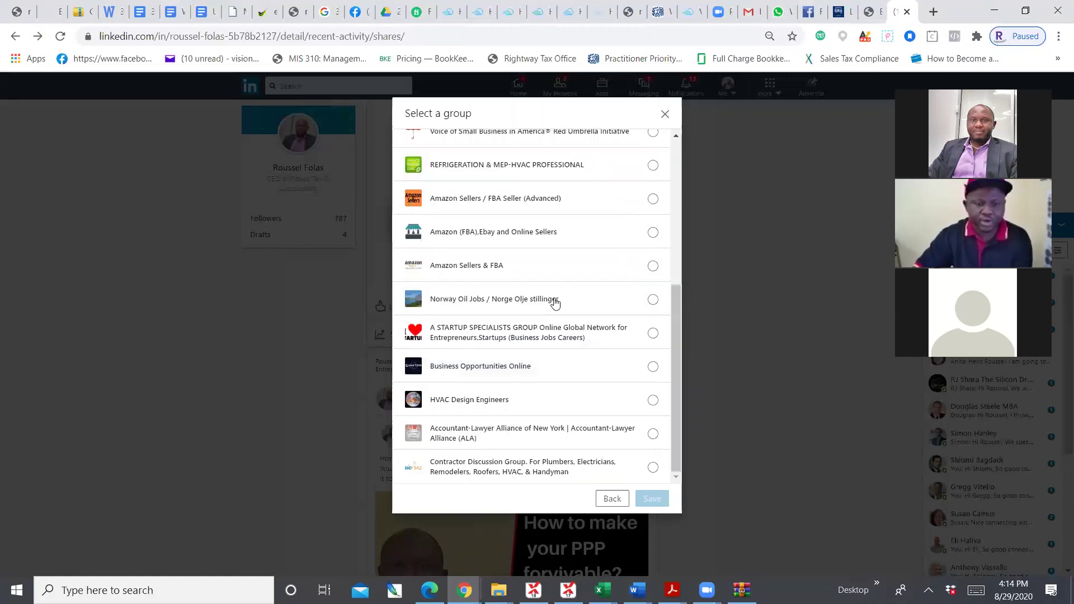
{"action": "scroll", "coordinate": [560, 294], "scroll_direction": "up", "scroll_amount": 5}
{"action": "scroll", "coordinate": [562, 297], "scroll_direction": "down", "scroll_amount": 5}
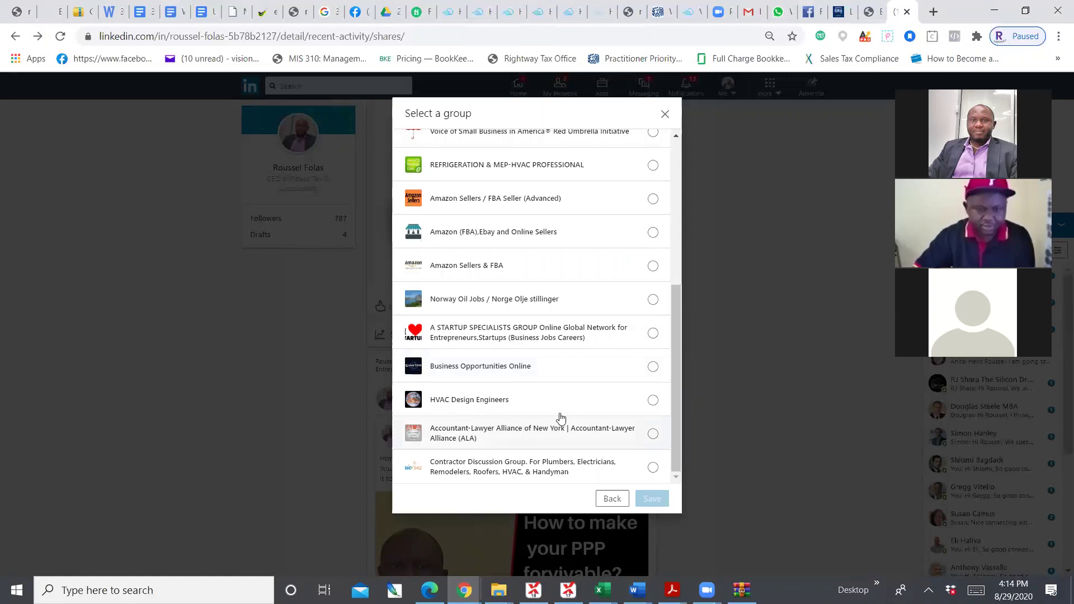
{"action": "scroll", "coordinate": [540, 358], "scroll_direction": "up", "scroll_amount": 2}
{"action": "scroll", "coordinate": [540, 355], "scroll_direction": "up", "scroll_amount": 3}
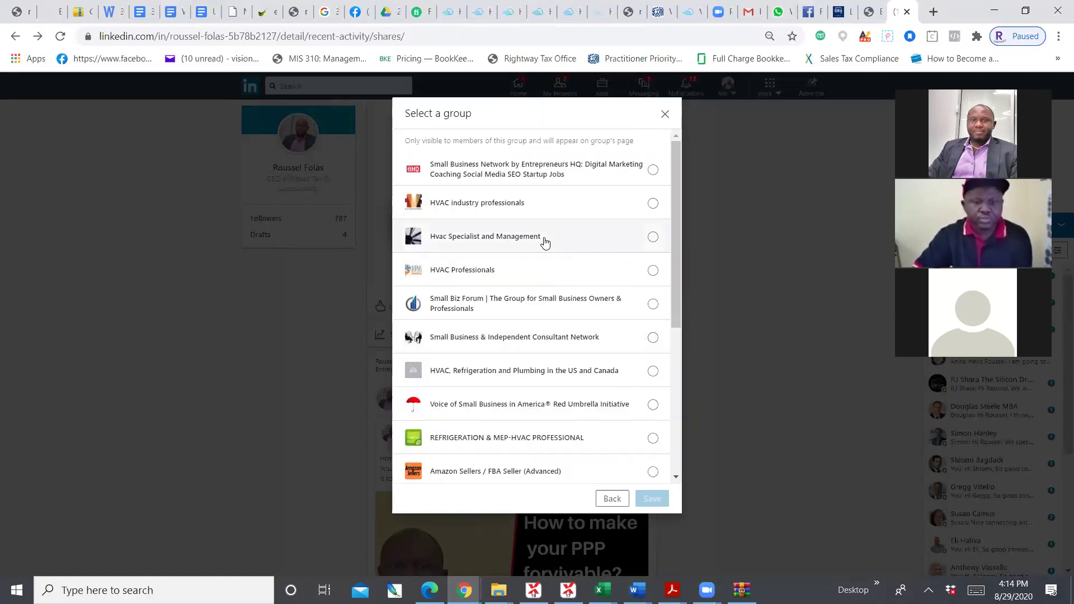
{"action": "left_click", "coordinate": [653, 170]}
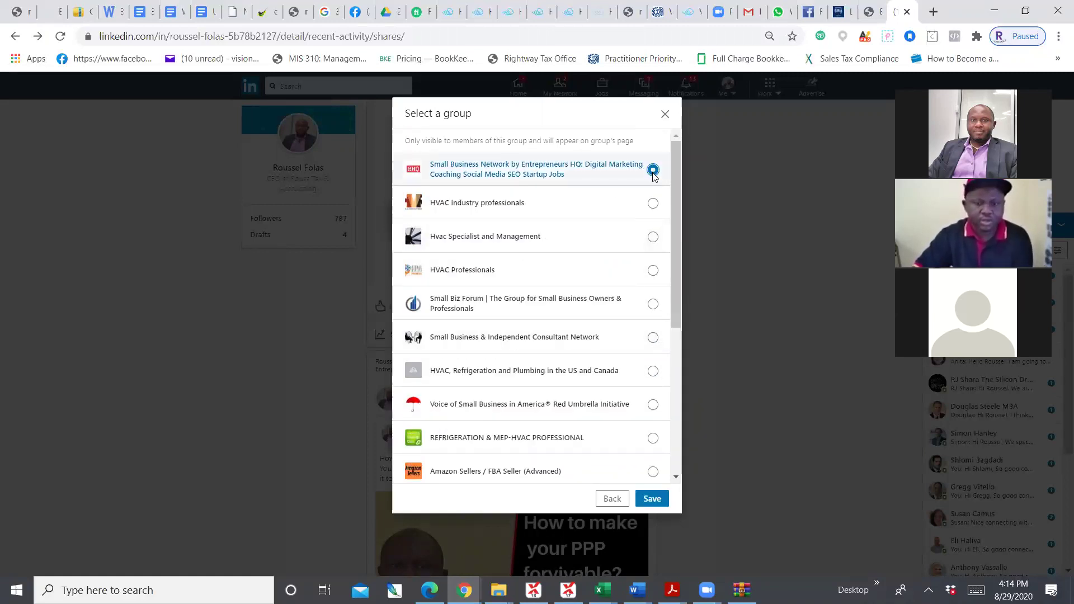
{"action": "left_click", "coordinate": [652, 500]}
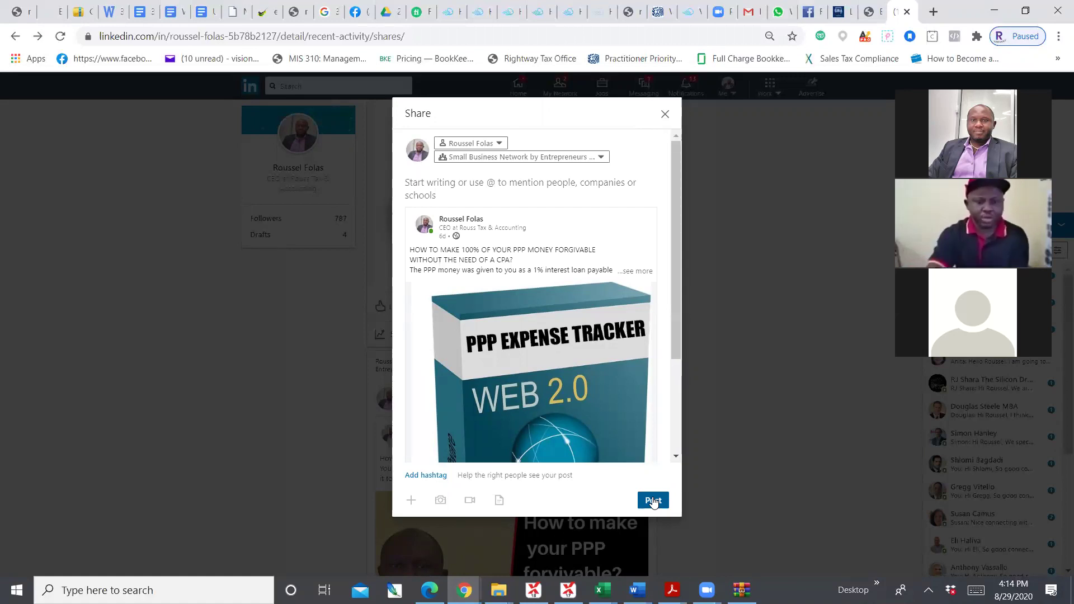
{"action": "type", "text": "ghjh"}
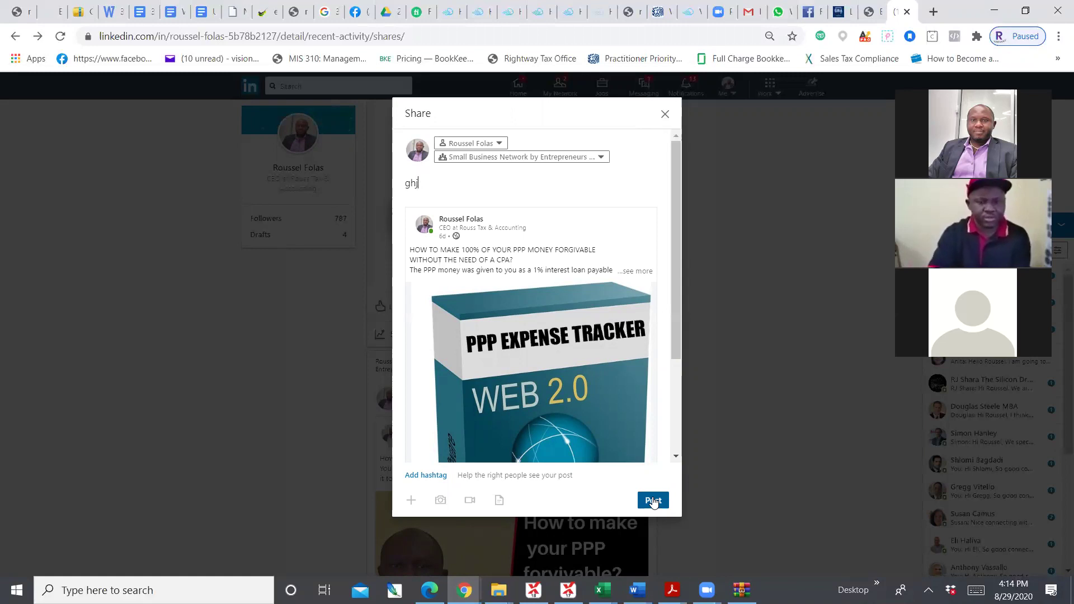
{"action": "key", "text": "BackSpace"}
{"action": "key", "text": "BackSpace"}
{"action": "key", "text": "BackSpace"}
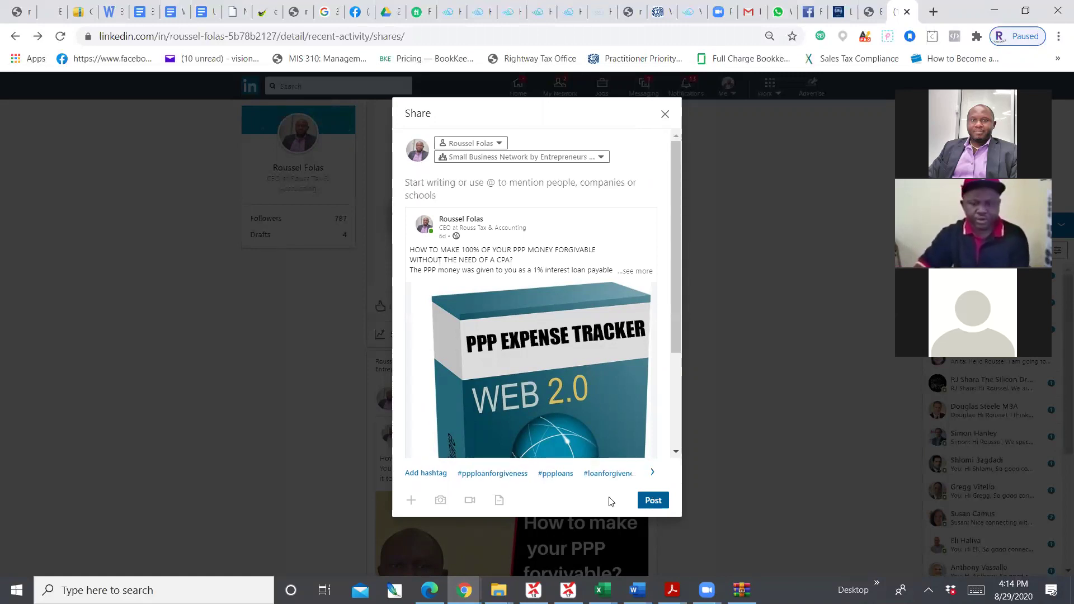
- Publish the PPP Expense Tracker share without added text and reload the profile's posts page
{"action": "left_click", "coordinate": [653, 500]}
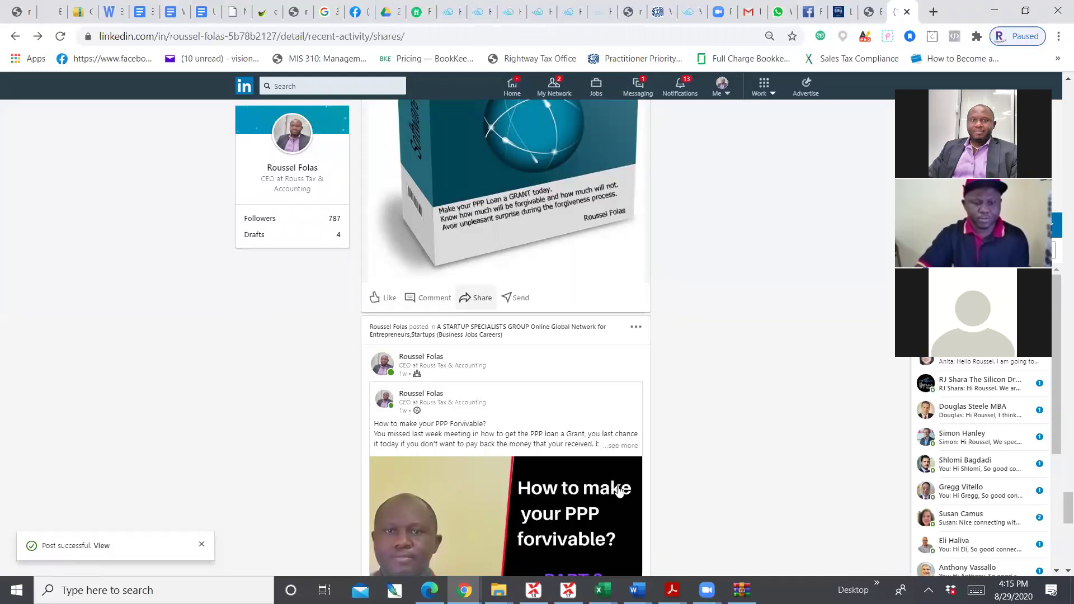
{"action": "scroll", "coordinate": [613, 492], "scroll_direction": "up", "scroll_amount": 5}
{"action": "scroll", "coordinate": [621, 485], "scroll_direction": "up", "scroll_amount": 1}
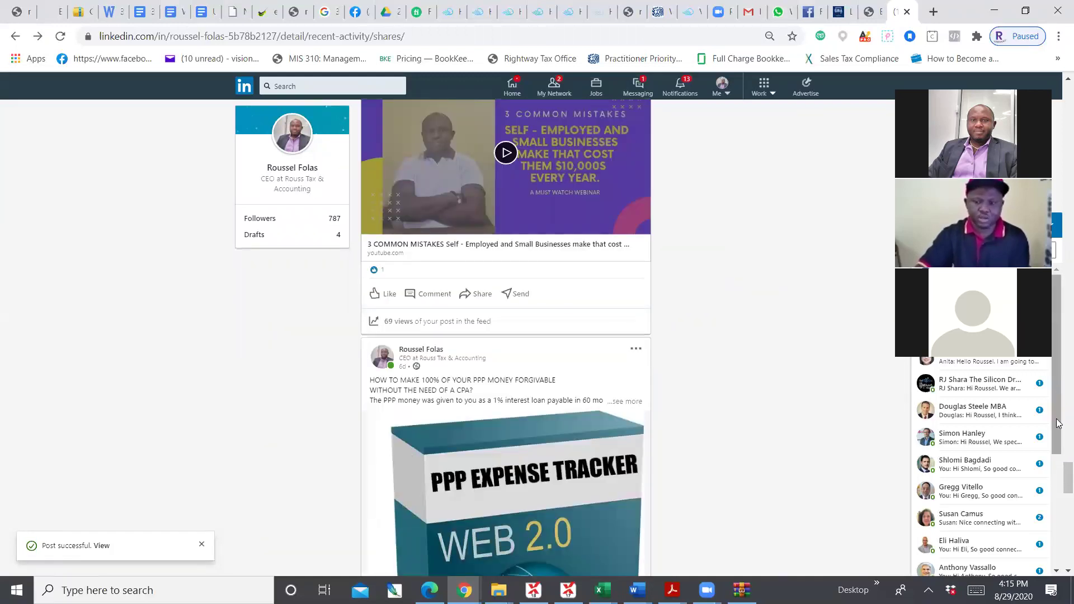
{"action": "left_click_drag", "start_coordinate": [1059, 476], "coordinate": [1059, 97]}
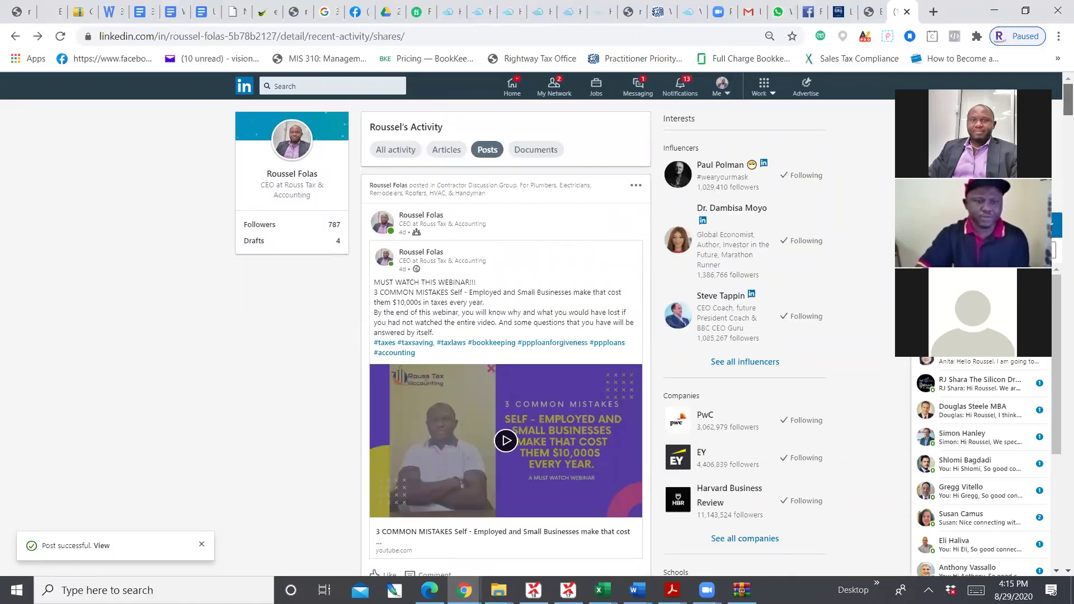
{"action": "left_click", "coordinate": [59, 35]}
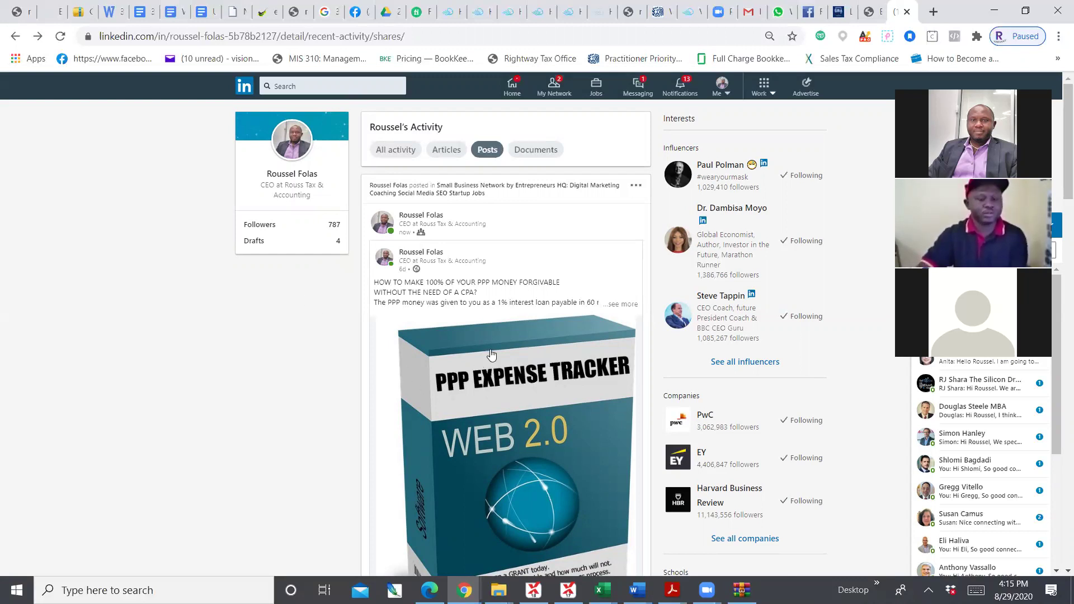
- Check the newly shared PPP Expense Tracker post and the older group posts below it, returning to the newest one
{"action": "scroll", "coordinate": [497, 351], "scroll_direction": "down", "scroll_amount": 1}
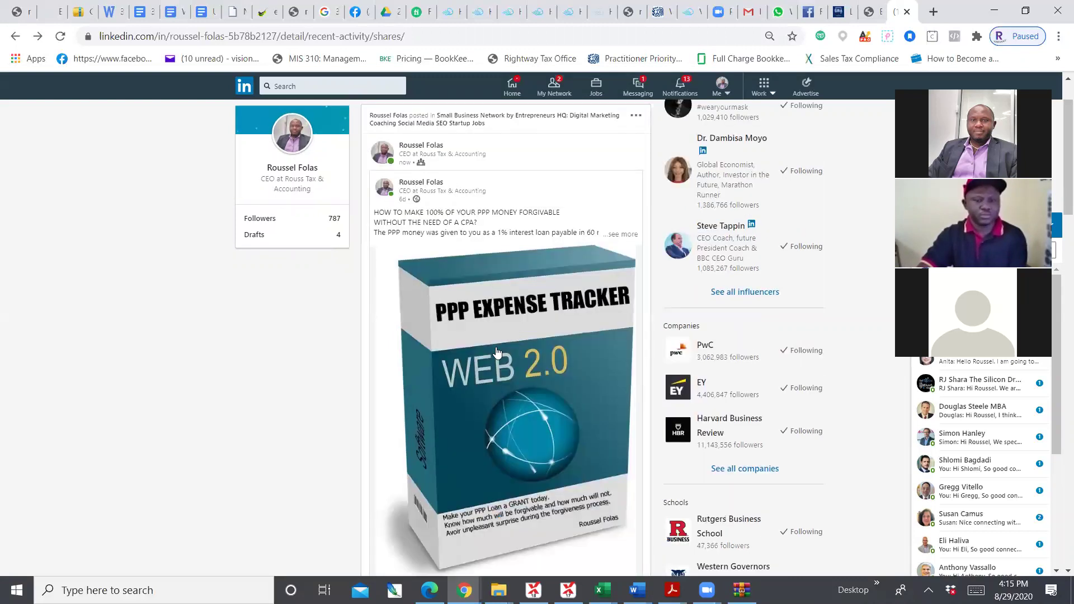
{"action": "scroll", "coordinate": [497, 352], "scroll_direction": "up", "scroll_amount": 1}
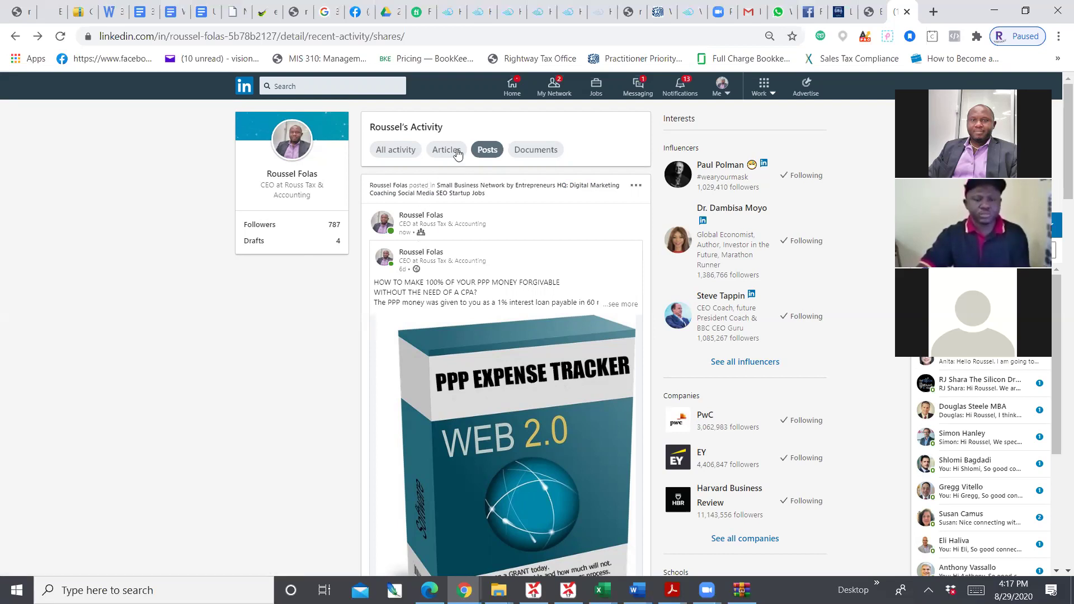
{"action": "scroll", "coordinate": [531, 314], "scroll_direction": "down", "scroll_amount": 6}
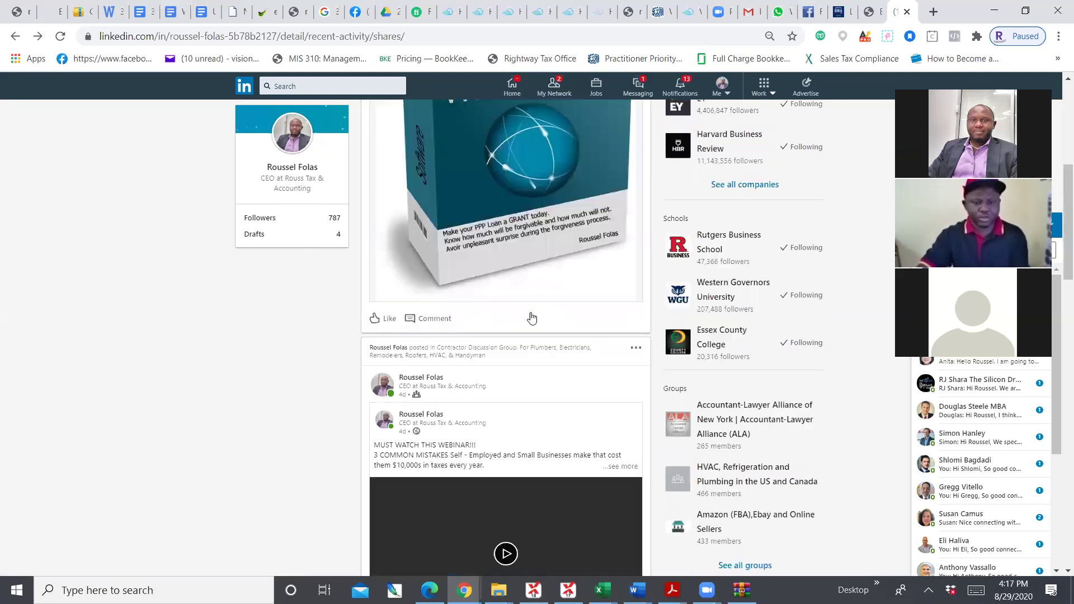
{"action": "scroll", "coordinate": [530, 318], "scroll_direction": "down", "scroll_amount": 8}
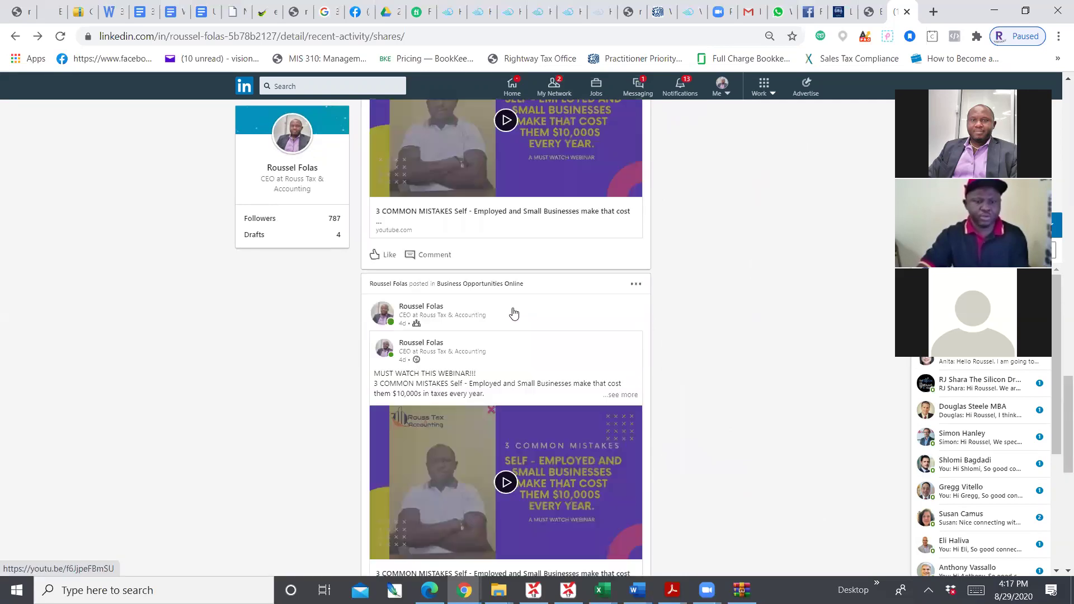
{"action": "scroll", "coordinate": [514, 313], "scroll_direction": "up", "scroll_amount": 14}
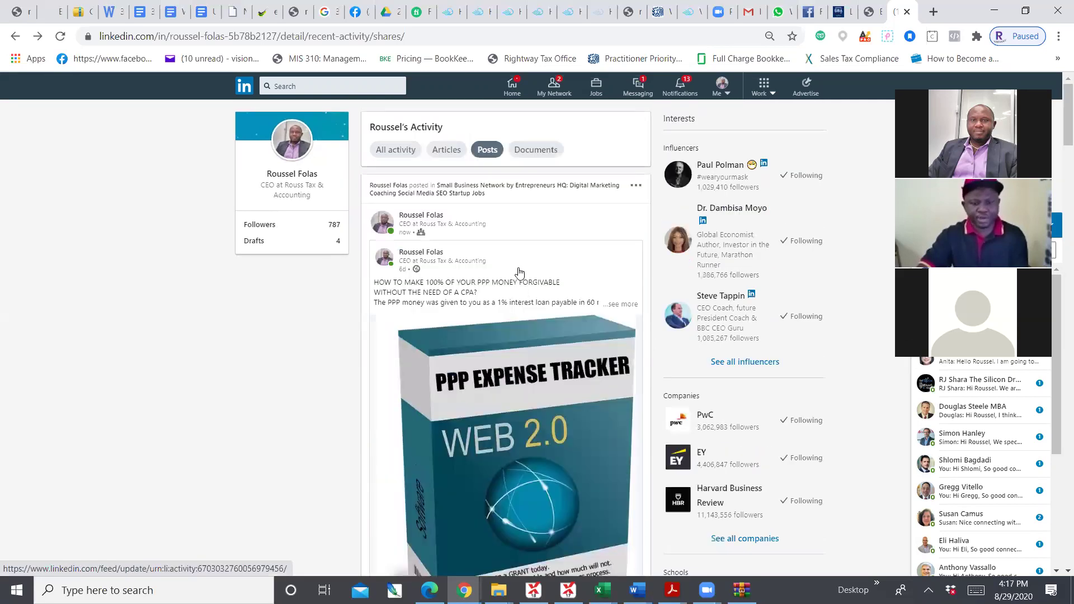
- Examine the PPP Expense Tracker copy shared in the Small Business Network group, including the actions offered beneath it
{"action": "scroll", "coordinate": [520, 272], "scroll_direction": "down", "scroll_amount": 5}
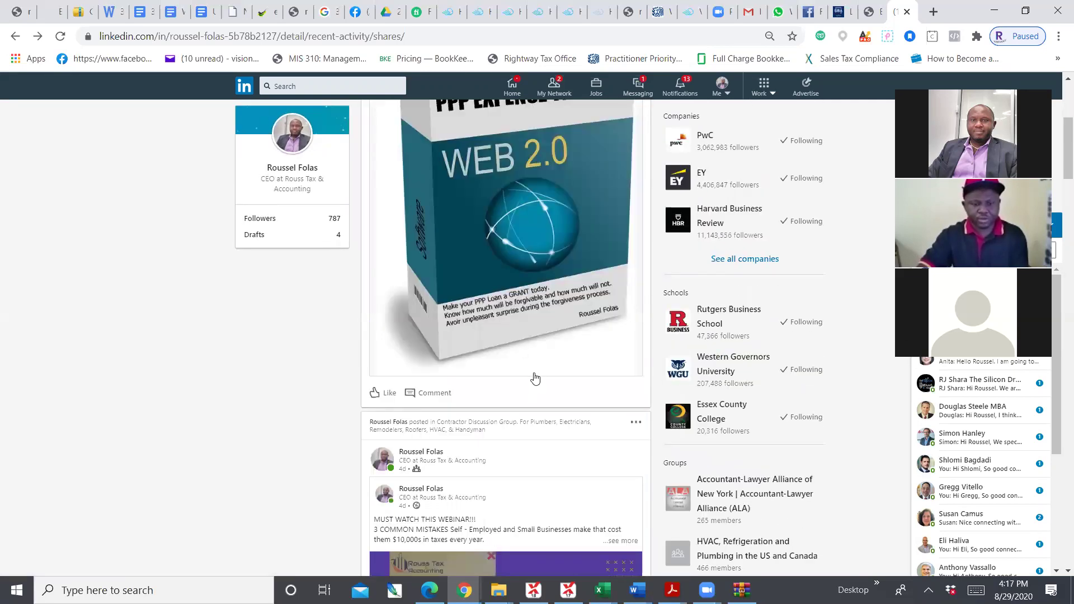
{"action": "scroll", "coordinate": [535, 378], "scroll_direction": "up", "scroll_amount": 5}
{"action": "scroll", "coordinate": [533, 369], "scroll_direction": "down", "scroll_amount": 4}
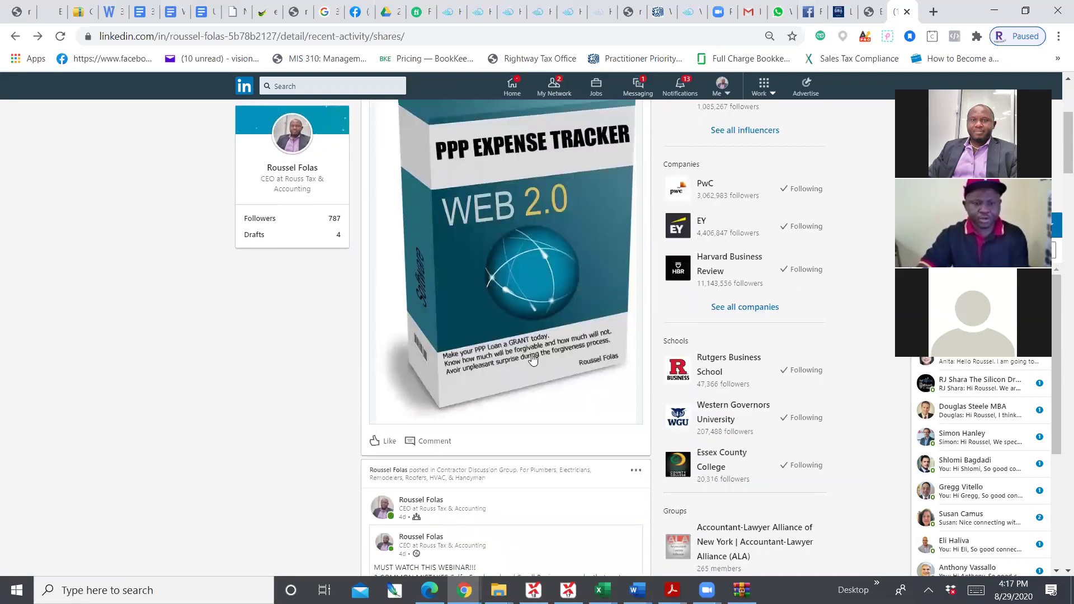
{"action": "scroll", "coordinate": [533, 360], "scroll_direction": "down", "scroll_amount": 1}
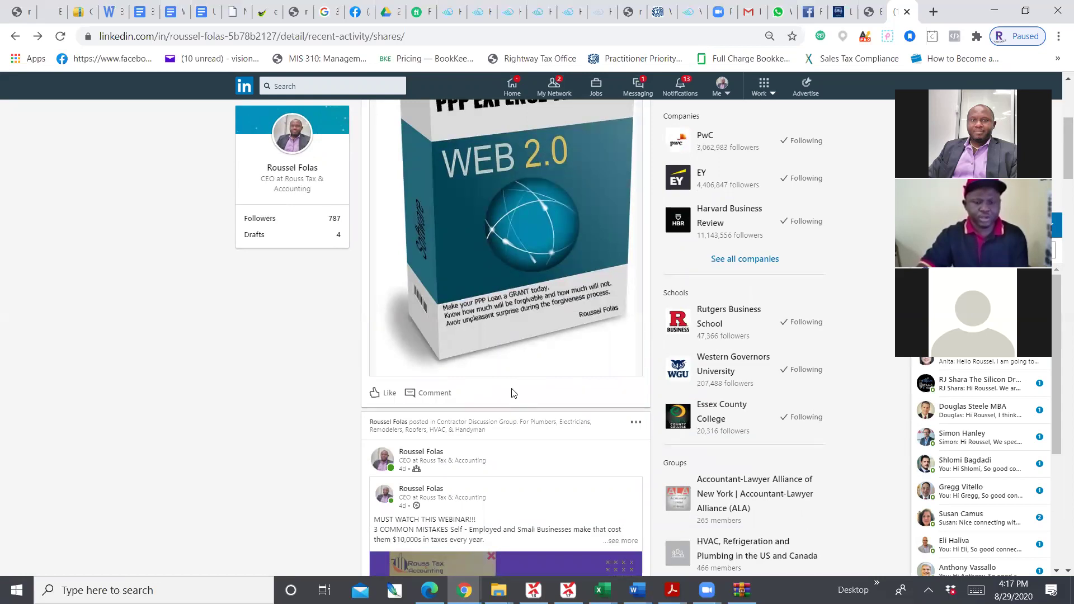
{"action": "scroll", "coordinate": [527, 377], "scroll_direction": "up", "scroll_amount": 1}
{"action": "scroll", "coordinate": [527, 377], "scroll_direction": "up", "scroll_amount": 5}
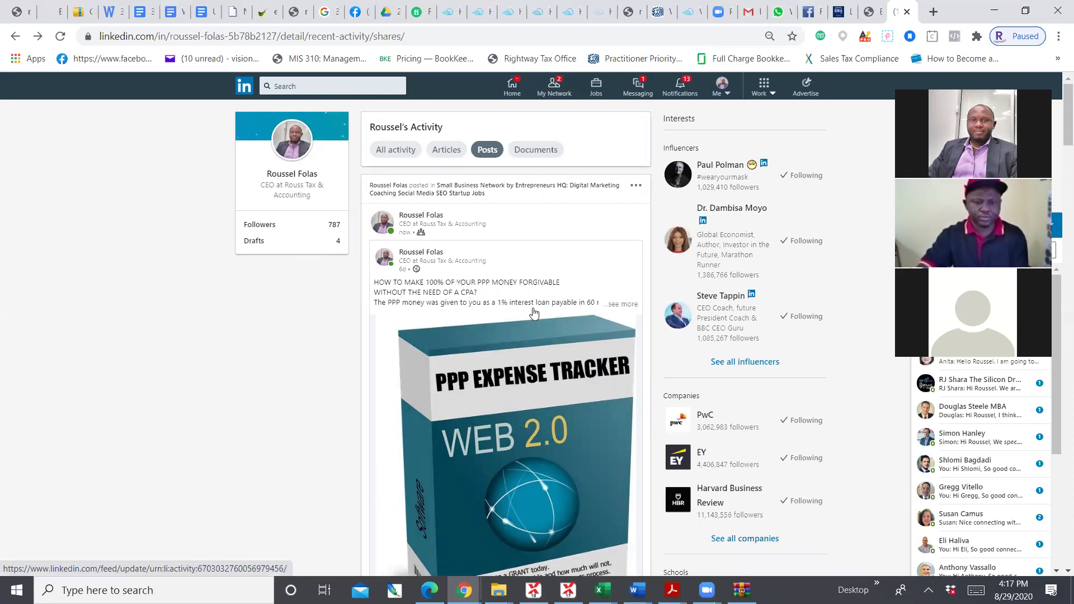
{"action": "scroll", "coordinate": [535, 314], "scroll_direction": "down", "scroll_amount": 1}
{"action": "scroll", "coordinate": [535, 312], "scroll_direction": "down", "scroll_amount": 6}
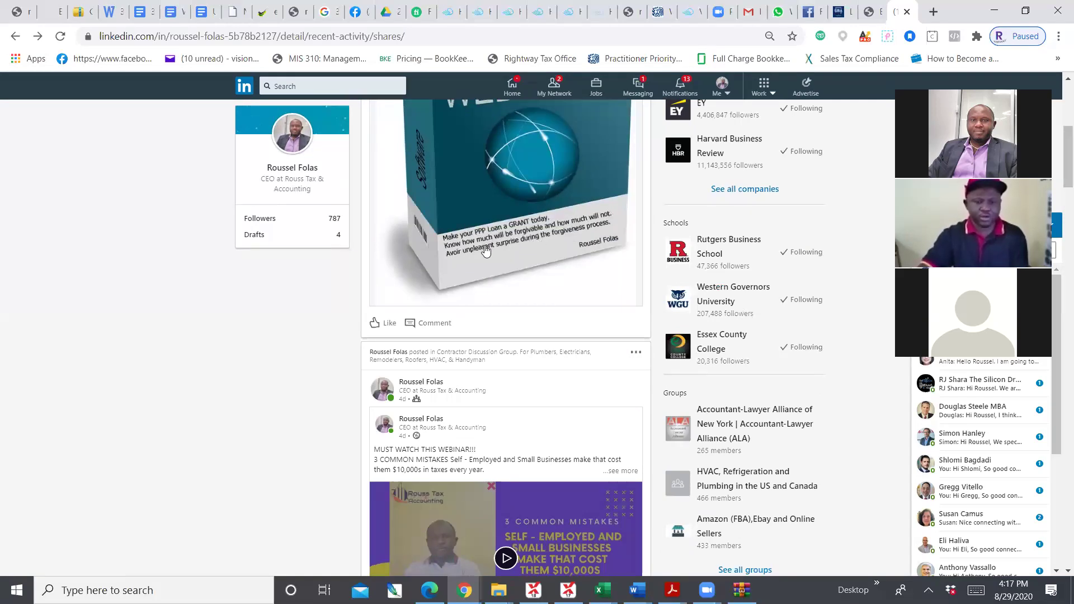
- Find the original PPP Expense Tracker post below the webinar shares and start sharing it
{"action": "scroll", "coordinate": [488, 254], "scroll_direction": "down", "scroll_amount": 7}
{"action": "scroll", "coordinate": [489, 256], "scroll_direction": "down", "scroll_amount": 13}
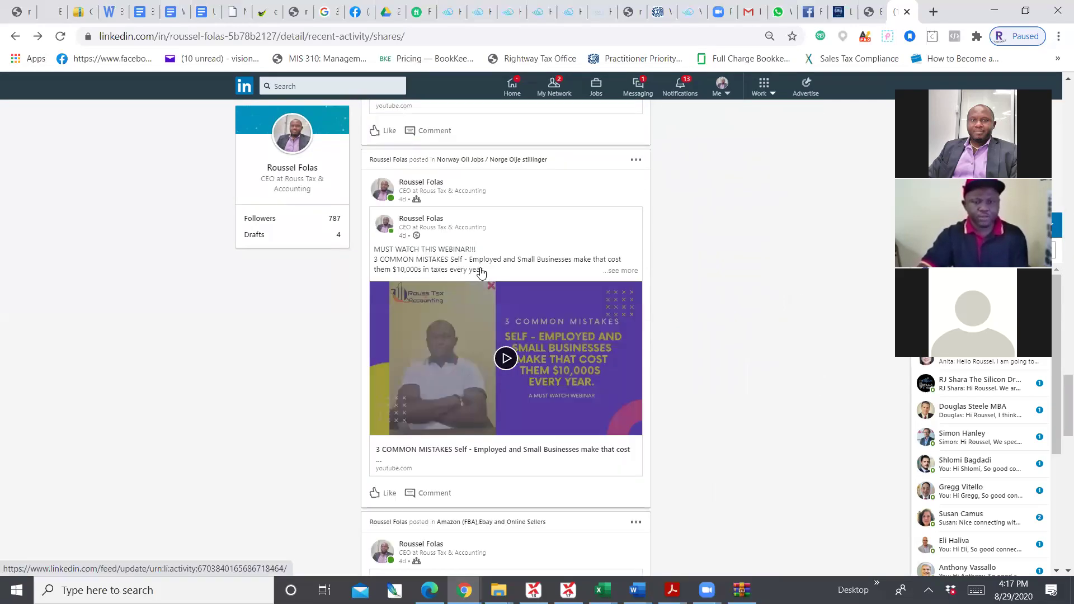
{"action": "scroll", "coordinate": [486, 278], "scroll_direction": "down", "scroll_amount": 12}
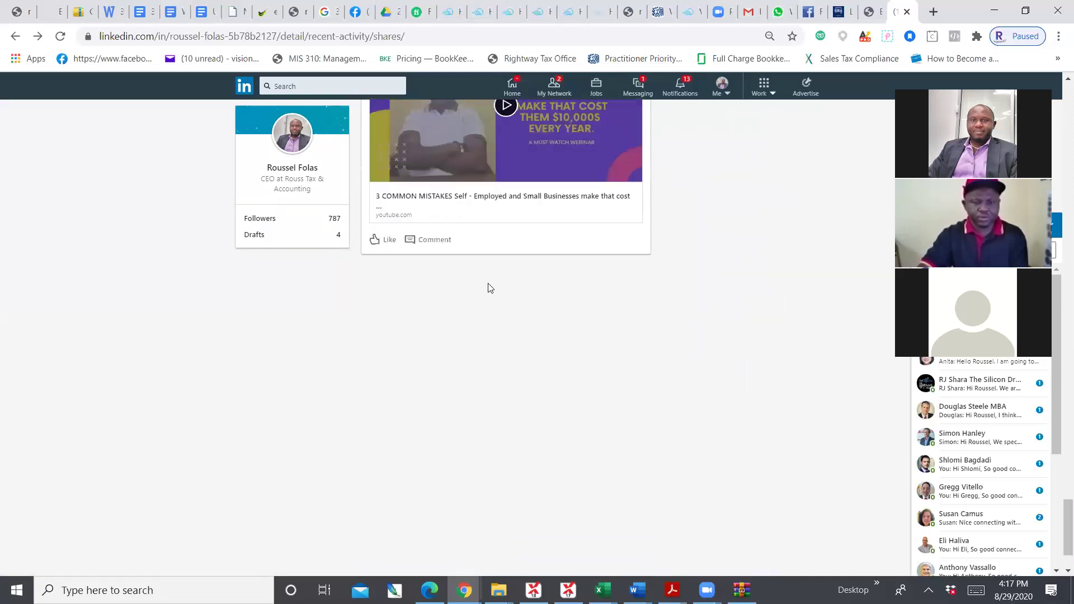
{"action": "scroll", "coordinate": [493, 286], "scroll_direction": "down", "scroll_amount": 13}
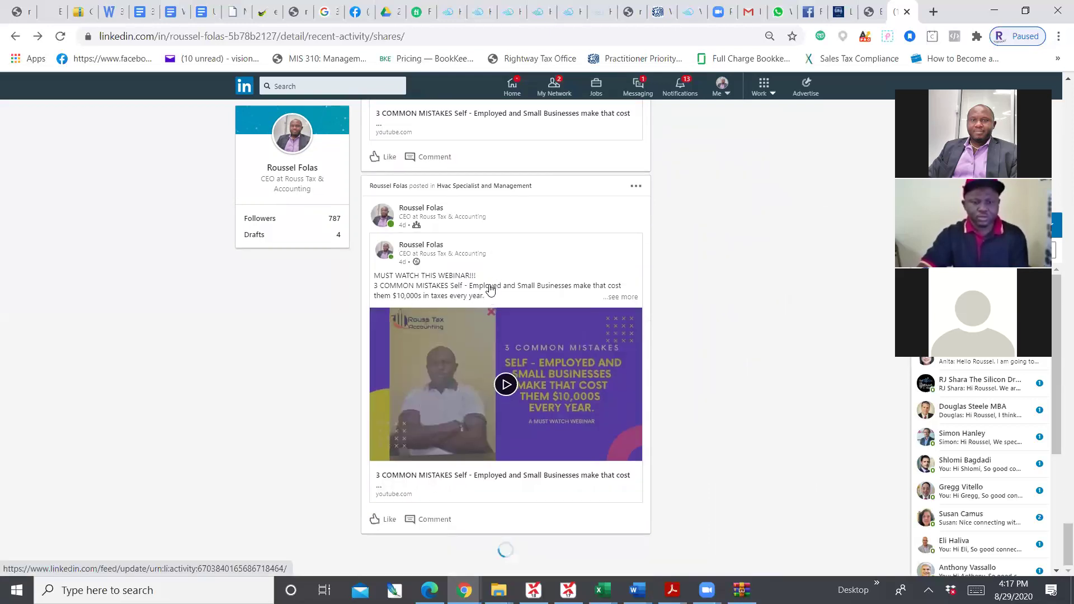
{"action": "scroll", "coordinate": [495, 280], "scroll_direction": "down", "scroll_amount": 4}
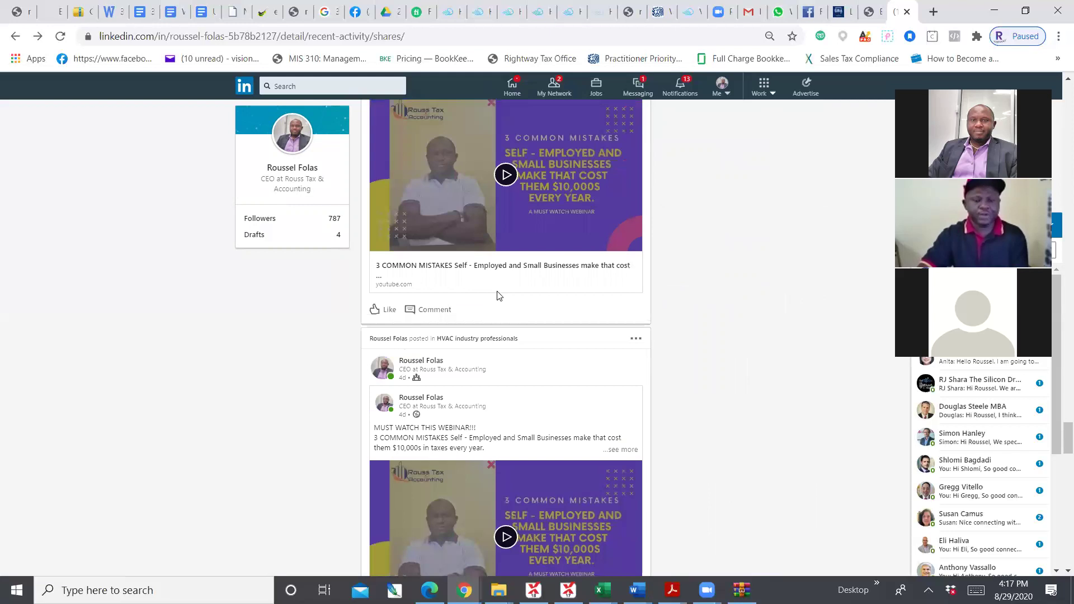
{"action": "scroll", "coordinate": [531, 348], "scroll_direction": "down", "scroll_amount": 12}
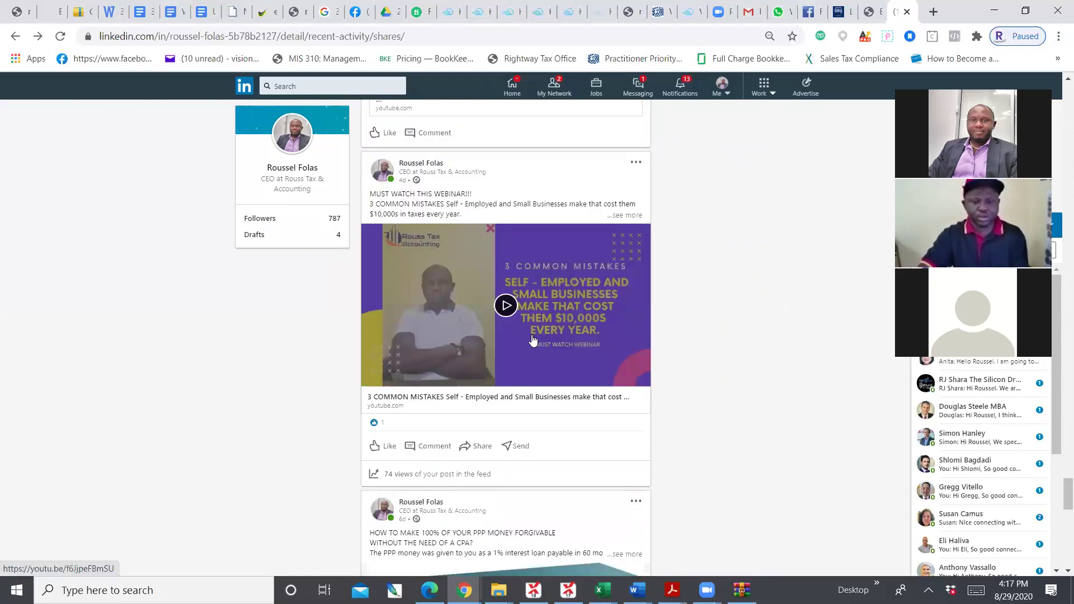
{"action": "scroll", "coordinate": [532, 332], "scroll_direction": "down", "scroll_amount": 2}
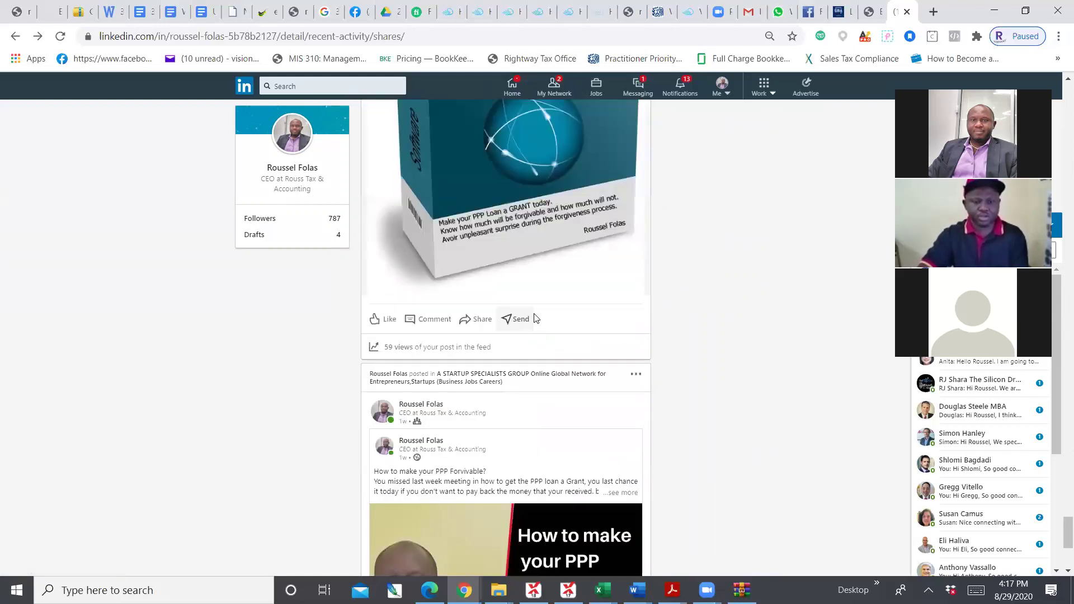
{"action": "left_click", "coordinate": [479, 322]}
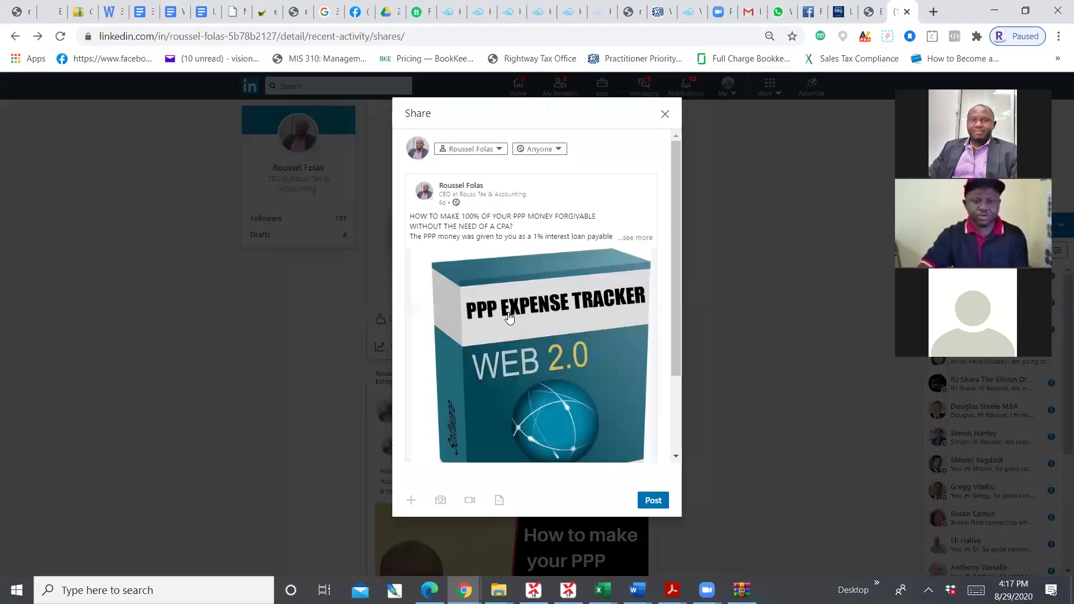
- Restrict the PPP Expense Tracker share to the group "HVAC industry professionals" and publish it without added text
{"action": "left_click", "coordinate": [538, 148]}
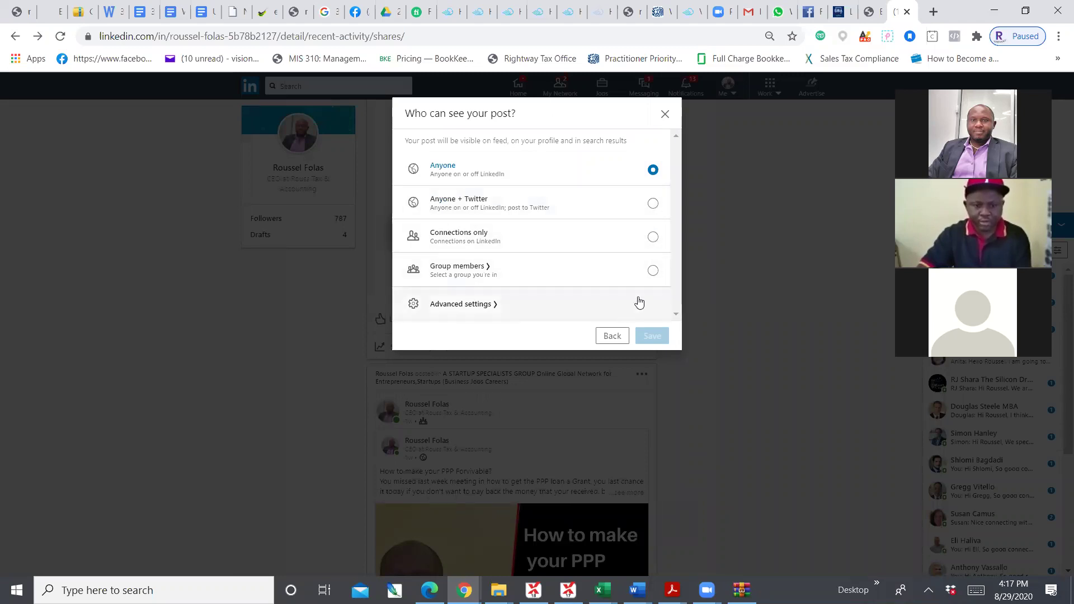
{"action": "left_click", "coordinate": [653, 270]}
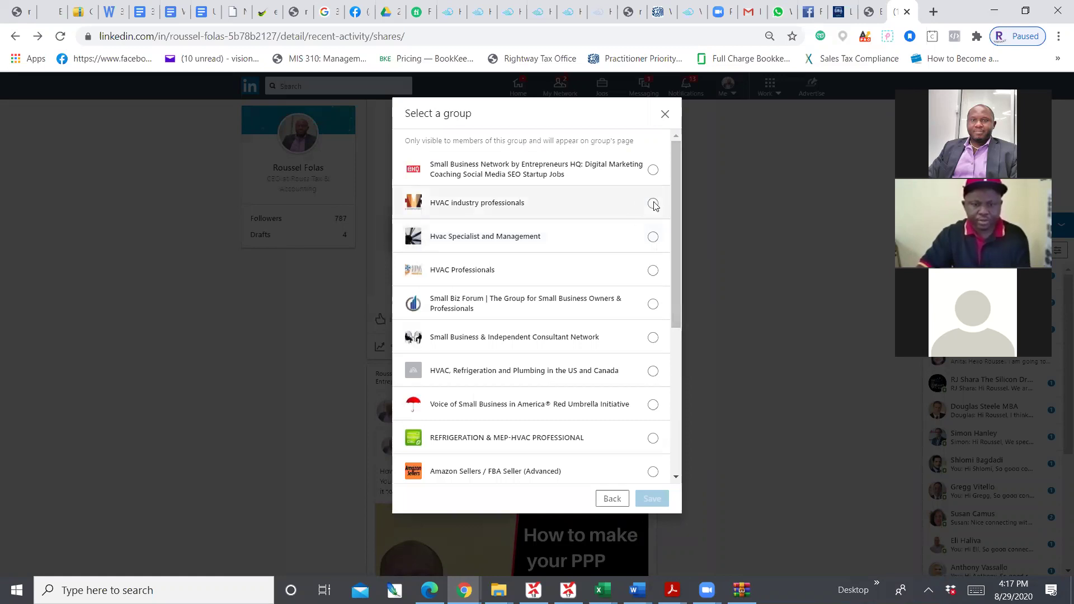
{"action": "left_click", "coordinate": [653, 204]}
{"action": "left_click", "coordinate": [651, 498]}
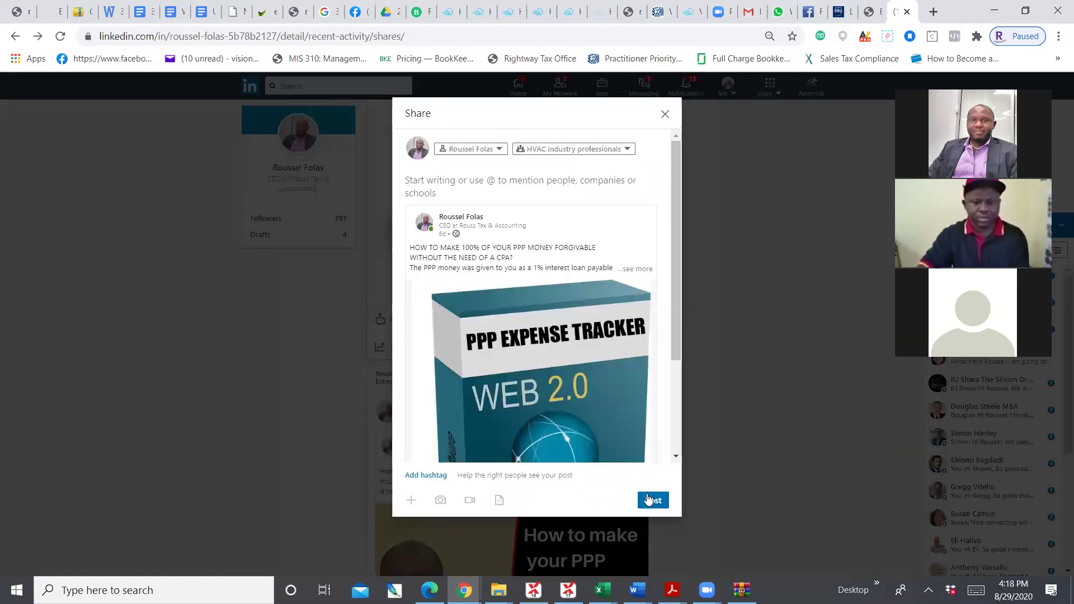
{"action": "left_click", "coordinate": [650, 501]}
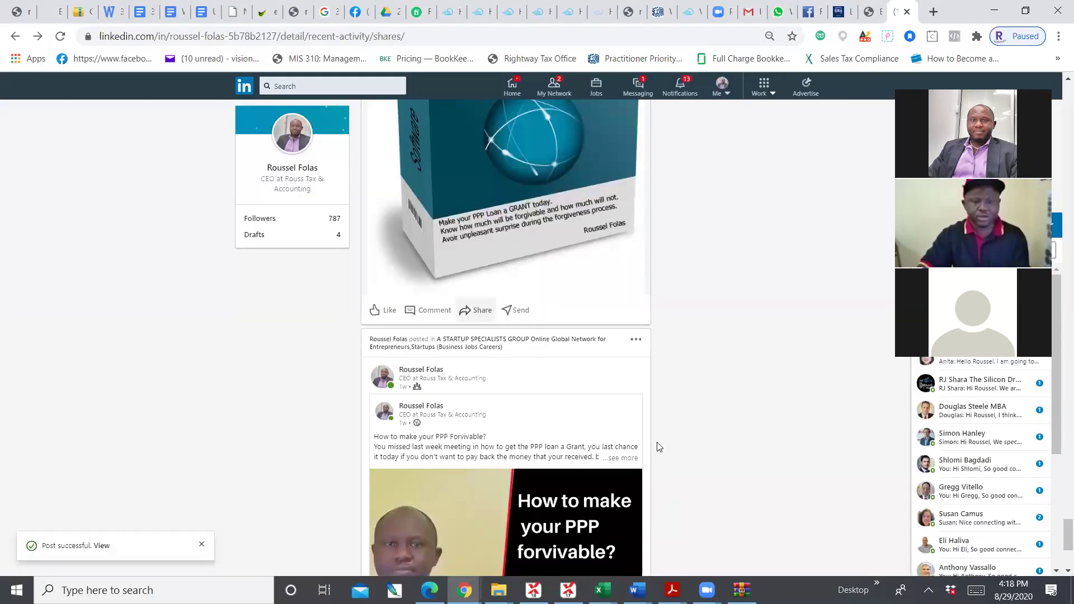
- Start another share of the original PPP Expense Tracker post and open the group choices for its audience
{"action": "left_click", "coordinate": [477, 310]}
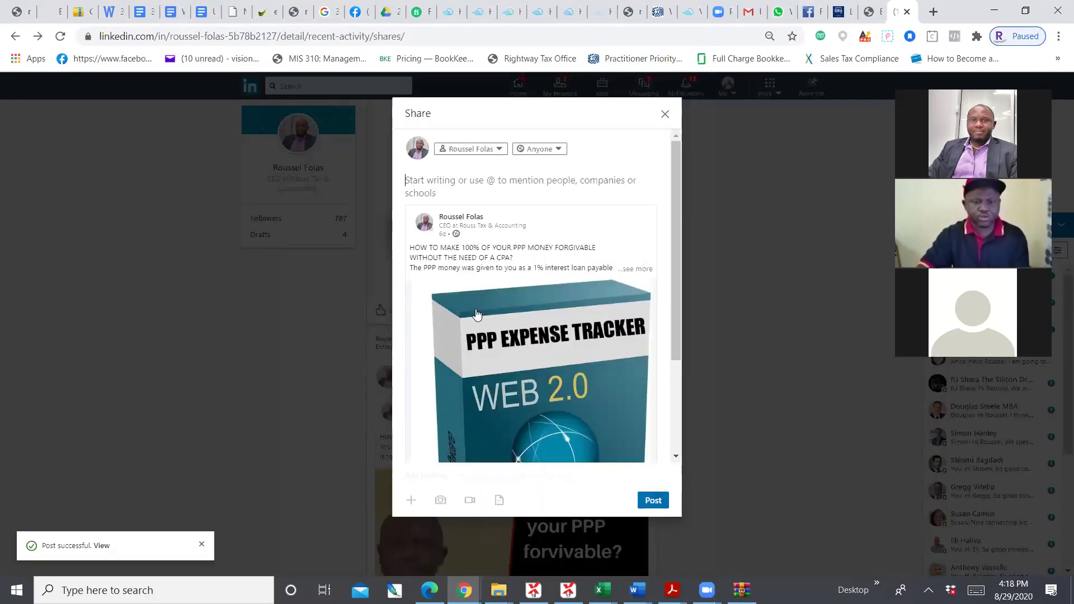
{"action": "left_click", "coordinate": [543, 149]}
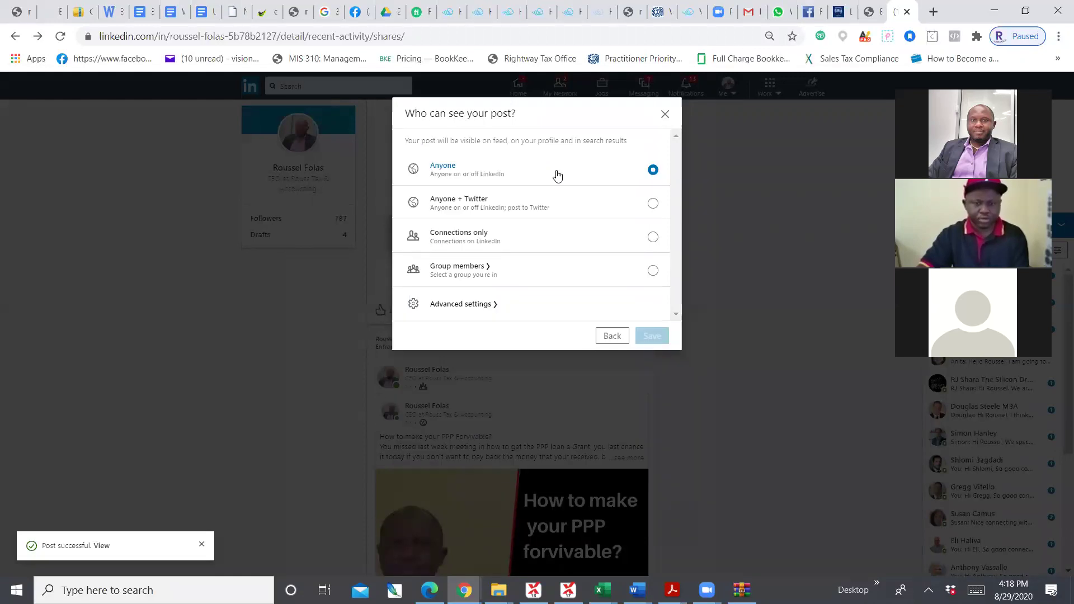
{"action": "left_click", "coordinate": [653, 272]}
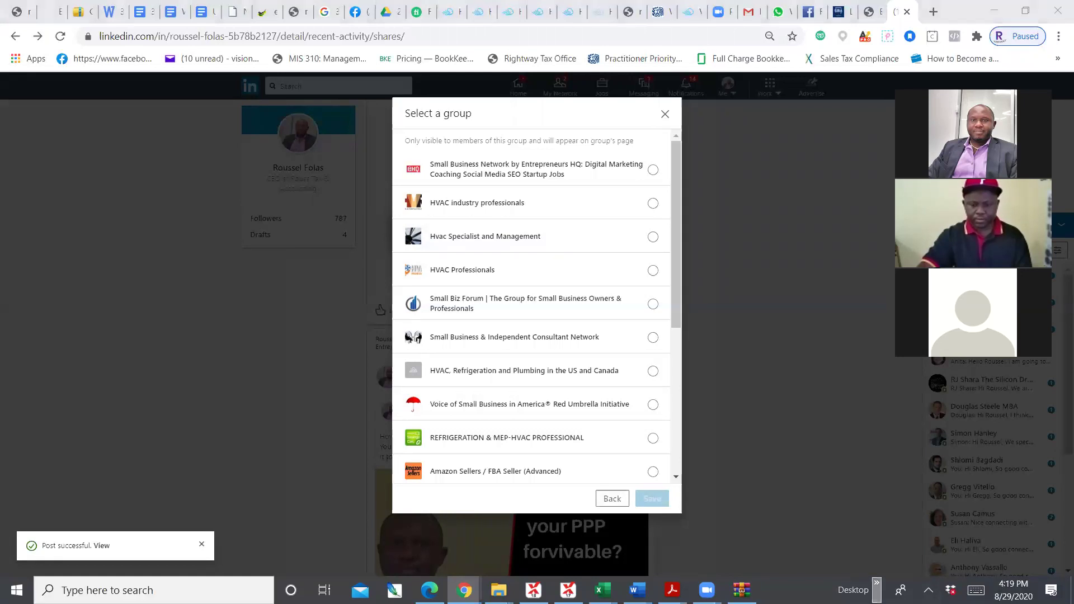
{"action": "left_click", "coordinate": [877, 582]}
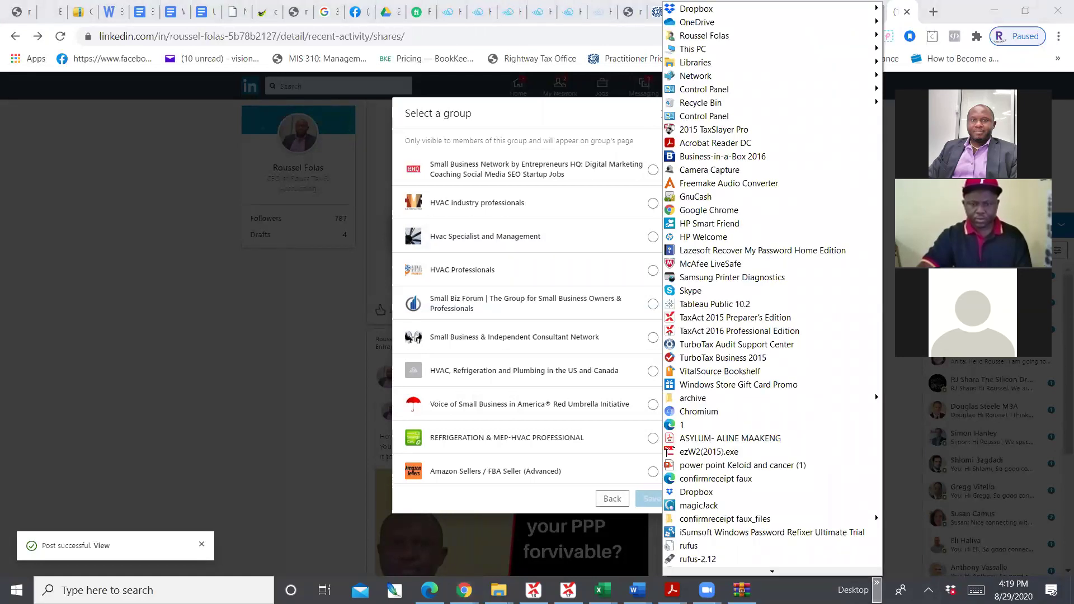
{"action": "left_click", "coordinate": [499, 109]}
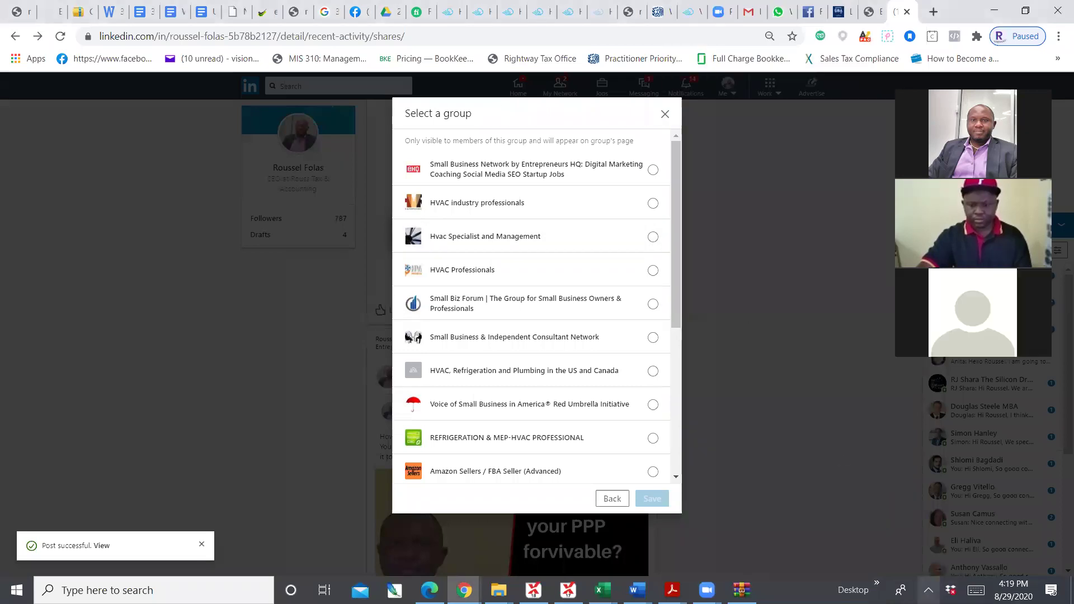
{"action": "left_click", "coordinate": [928, 590]}
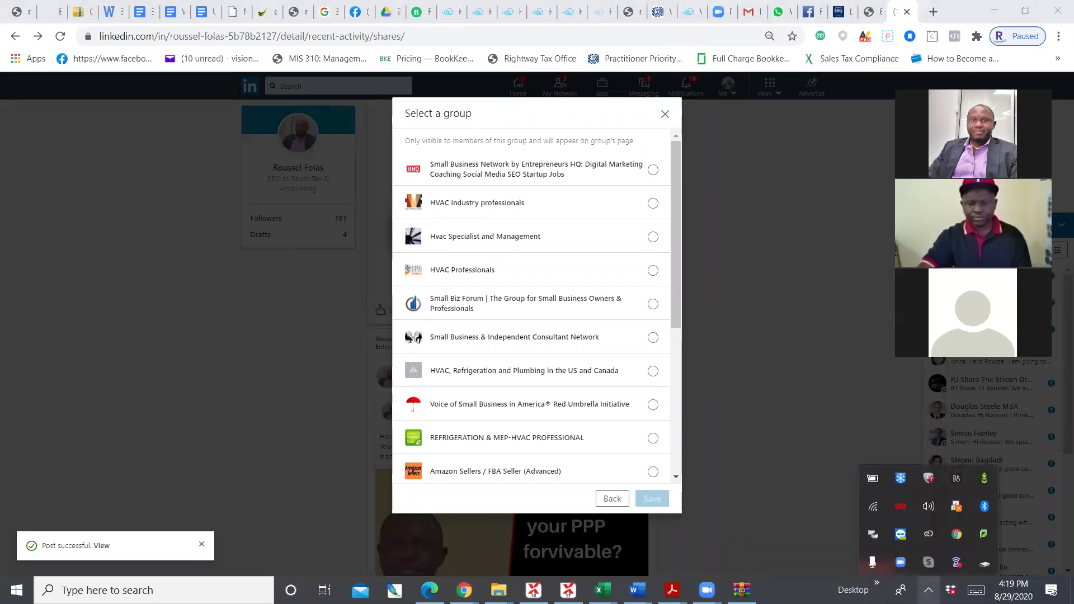
{"action": "left_click", "coordinate": [676, 244]}
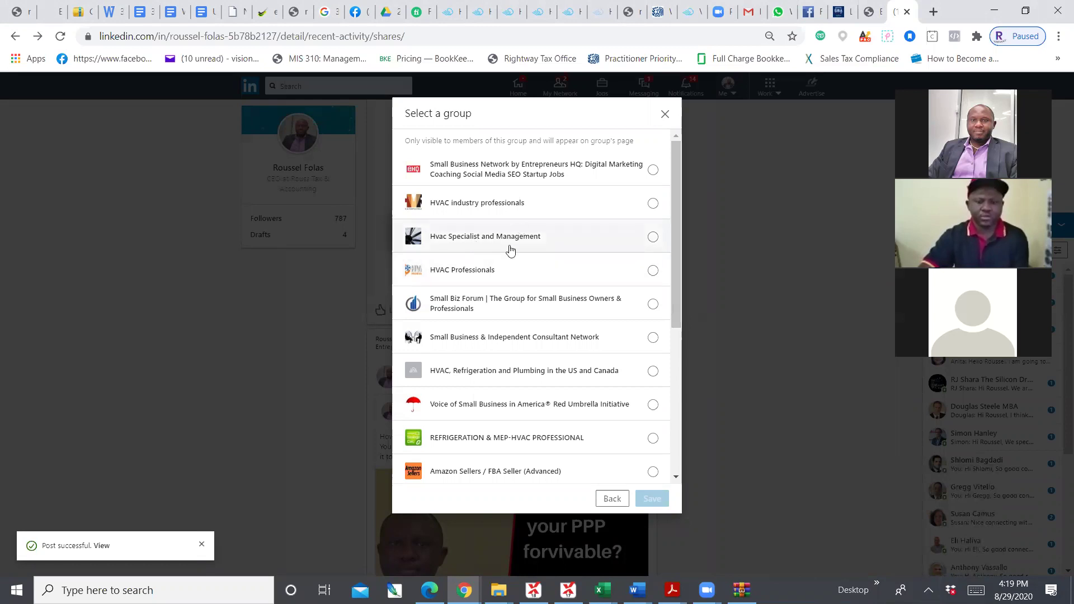
- Choose the group "Hvac Specialist and Management" as the share's audience and publish it without added text
{"action": "left_click", "coordinate": [653, 237]}
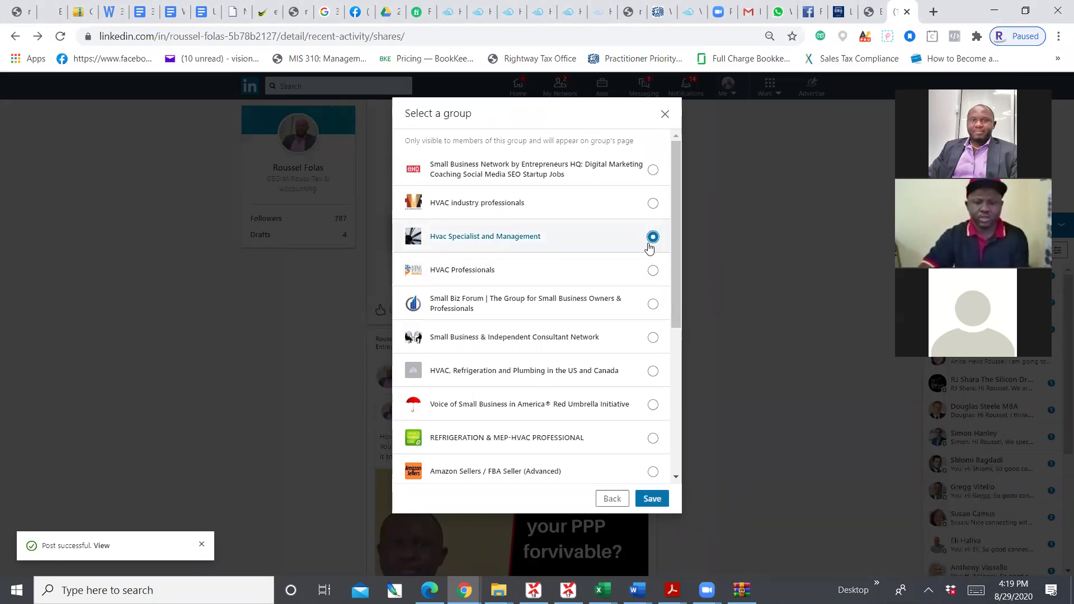
{"action": "left_click", "coordinate": [644, 498]}
{"action": "left_click", "coordinate": [654, 501]}
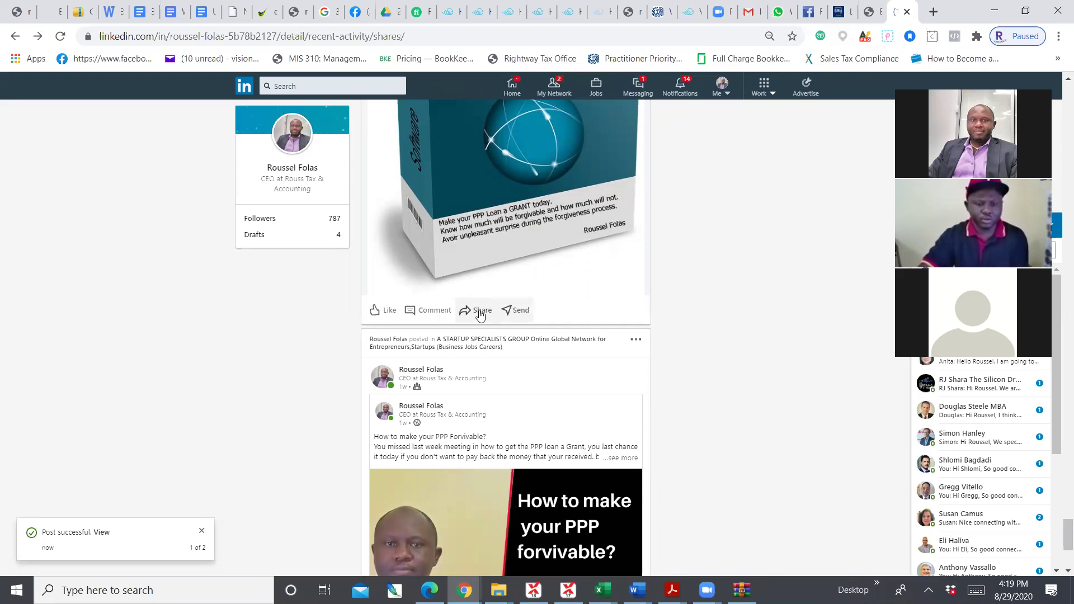
{"action": "left_click", "coordinate": [475, 313]}
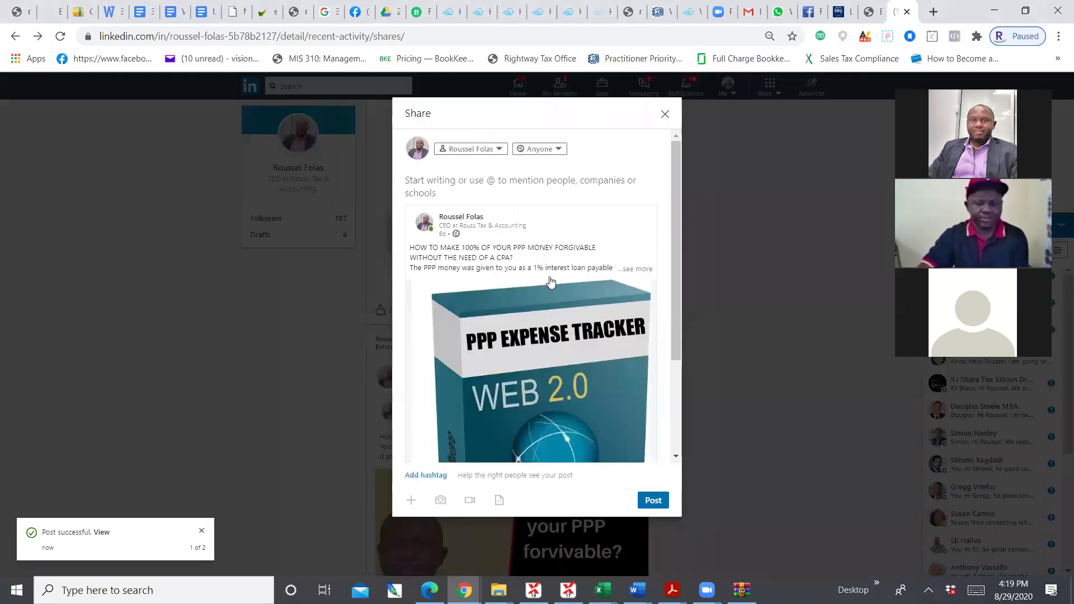
{"action": "left_click", "coordinate": [553, 150]}
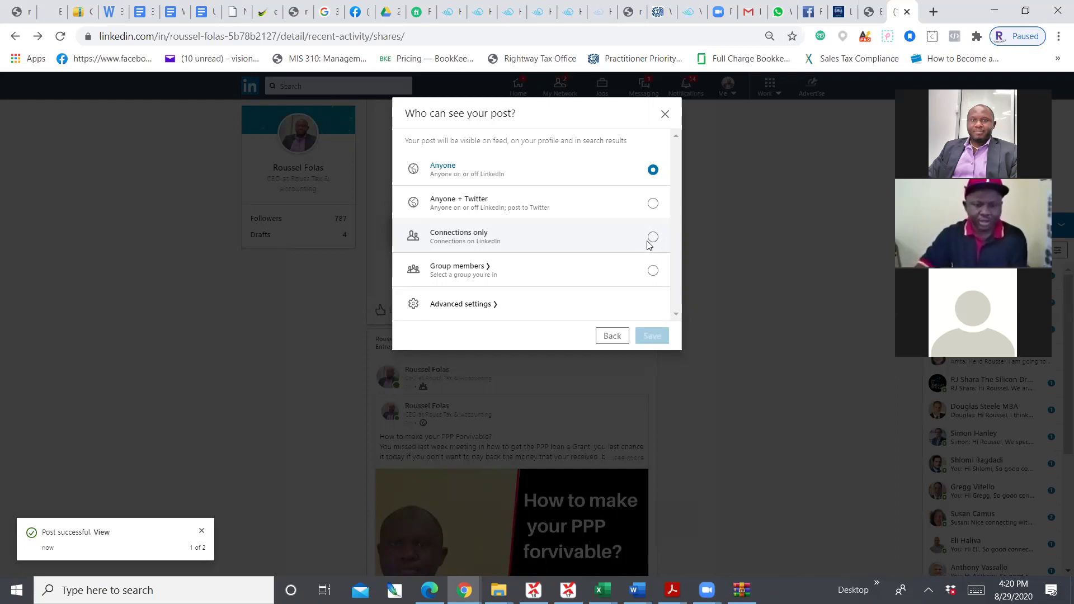
{"action": "left_click", "coordinate": [653, 237]}
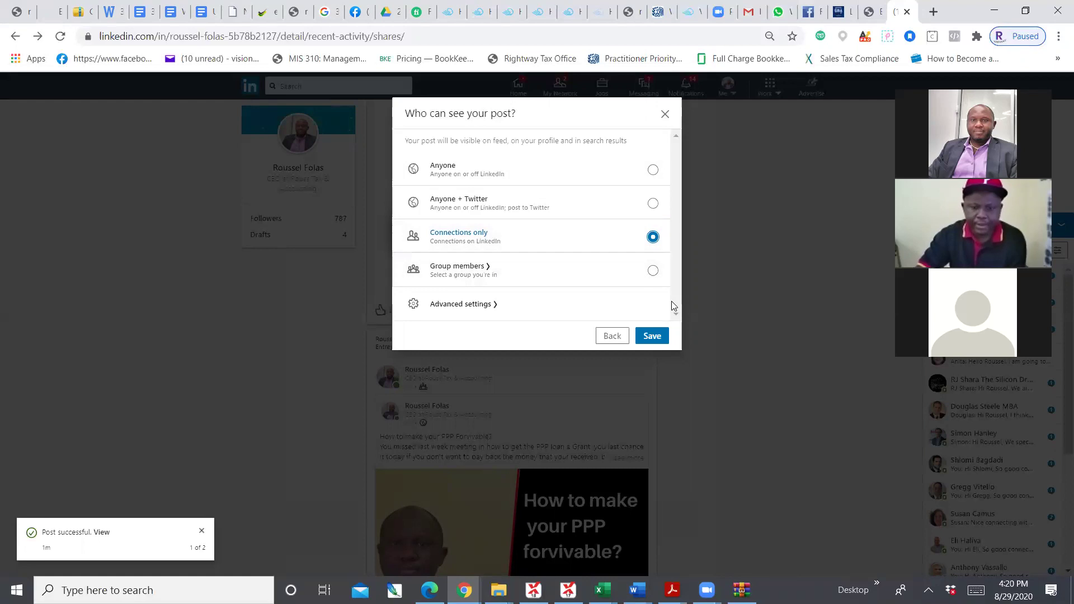
{"action": "left_click", "coordinate": [653, 336]}
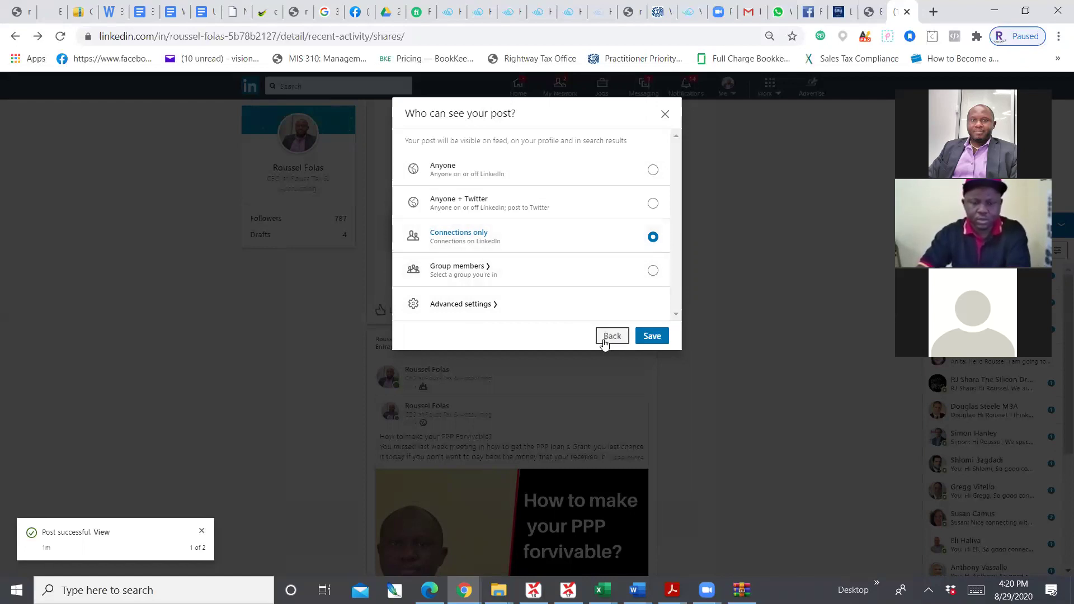
{"action": "left_click", "coordinate": [664, 115]}
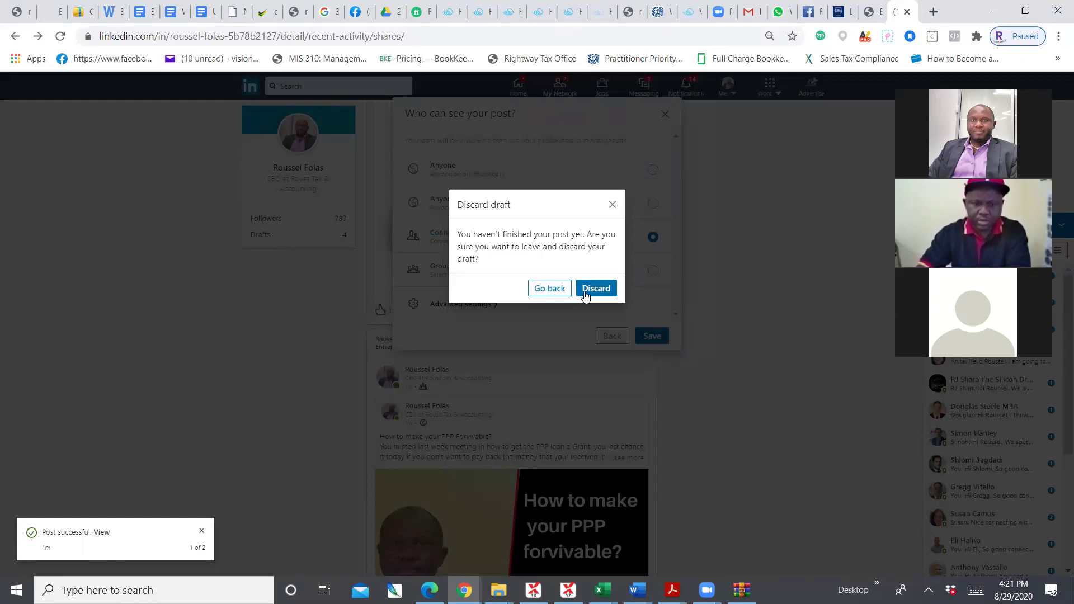
{"action": "left_click", "coordinate": [605, 288]}
- Review the group shares from the original PPP Expense Tracker post up to the newest post and the webinar shares below it
{"action": "scroll", "coordinate": [705, 312], "scroll_direction": "up", "scroll_amount": 12}
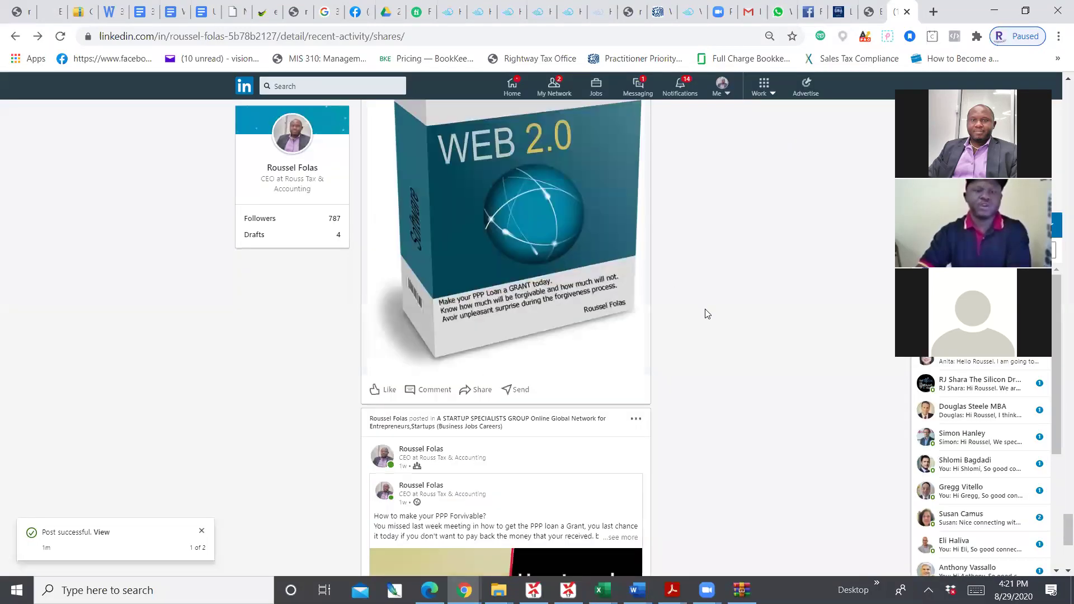
{"action": "scroll", "coordinate": [704, 282], "scroll_direction": "up", "scroll_amount": 15}
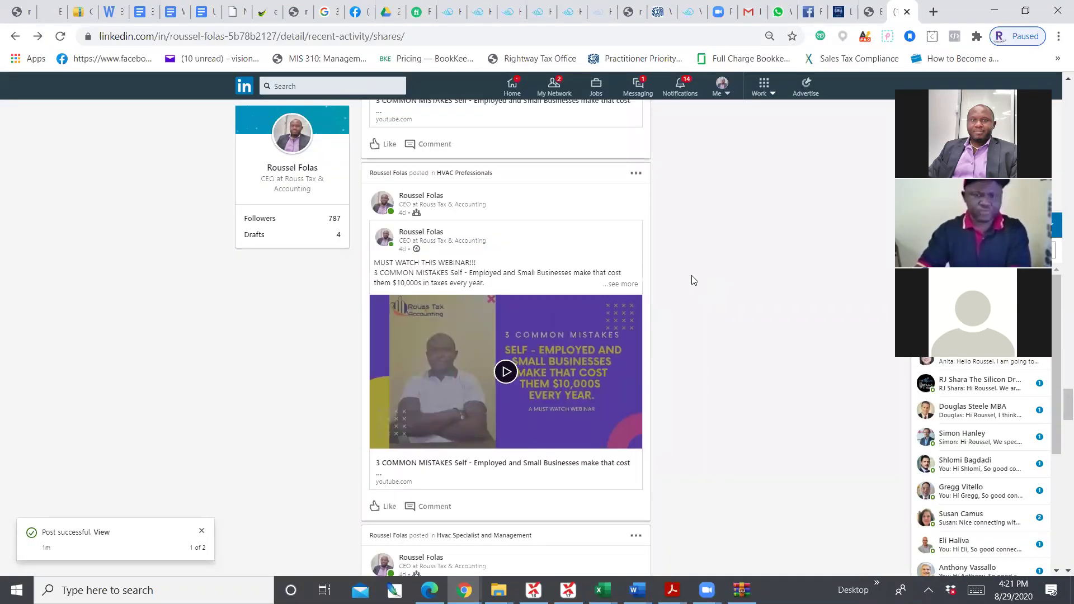
{"action": "scroll", "coordinate": [720, 228], "scroll_direction": "up", "scroll_amount": 15}
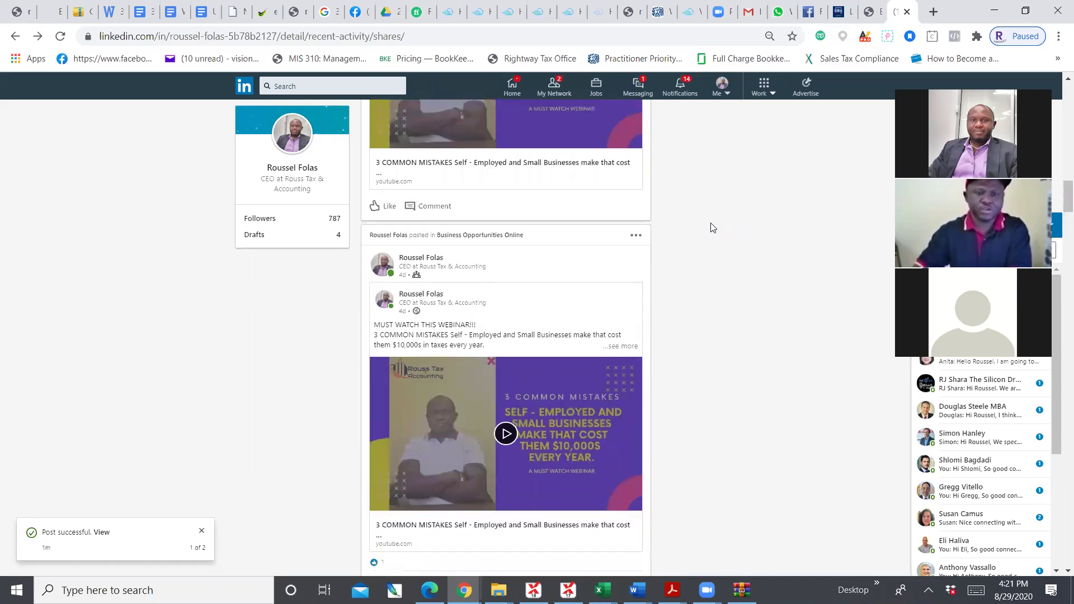
{"action": "scroll", "coordinate": [698, 197], "scroll_direction": "up", "scroll_amount": 15}
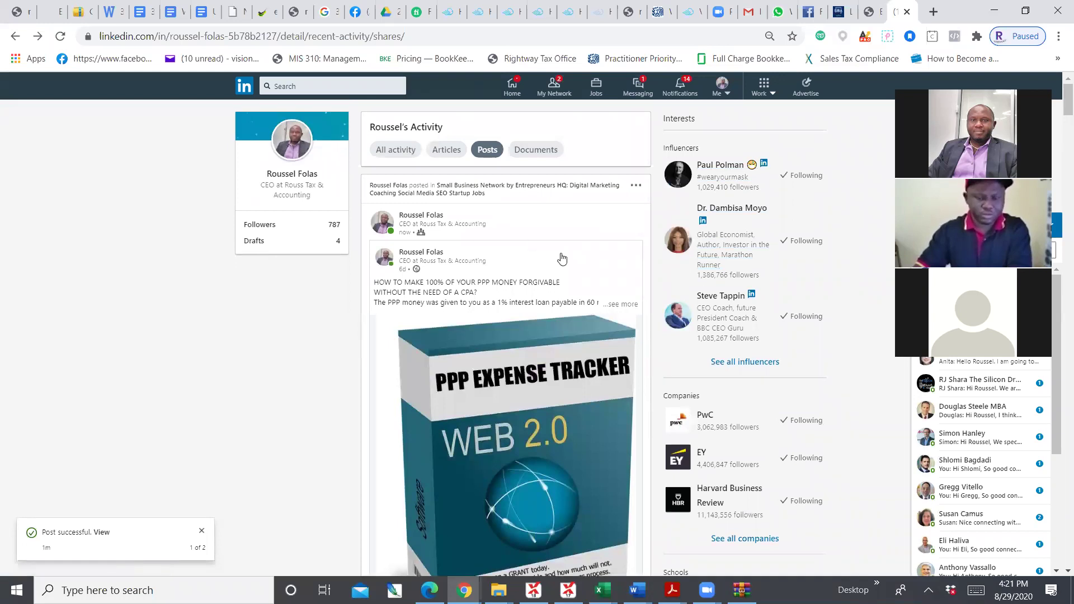
{"action": "scroll", "coordinate": [559, 251], "scroll_direction": "down", "scroll_amount": 10}
{"action": "scroll", "coordinate": [534, 242], "scroll_direction": "up", "scroll_amount": 10}
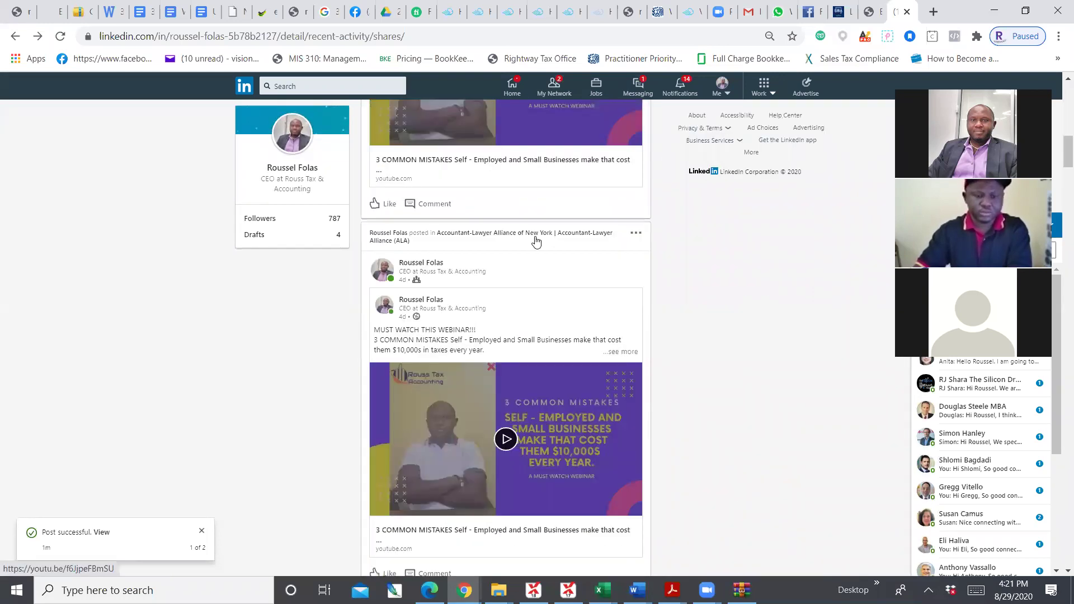
- Switch to the Facebook profile and copy the quote "The best time to plant an oak tree is 20 years ago, the next best time is right now!"
{"action": "scroll", "coordinate": [526, 237], "scroll_direction": "up", "scroll_amount": 1}
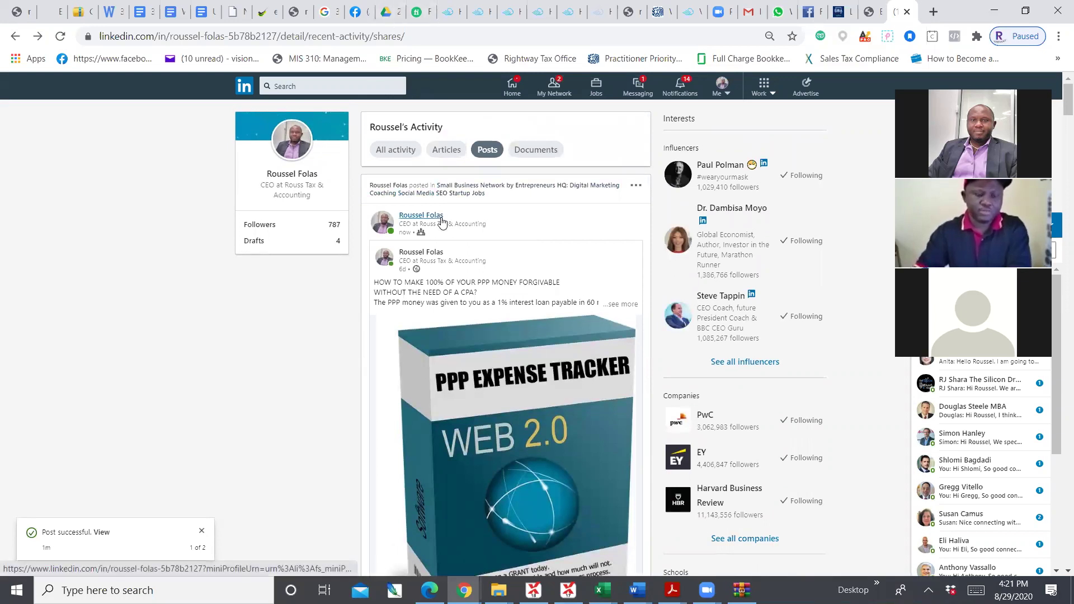
{"action": "left_click", "coordinate": [358, 11]}
{"action": "scroll", "coordinate": [632, 278], "scroll_direction": "down", "scroll_amount": 15}
{"action": "scroll", "coordinate": [615, 275], "scroll_direction": "down", "scroll_amount": 20}
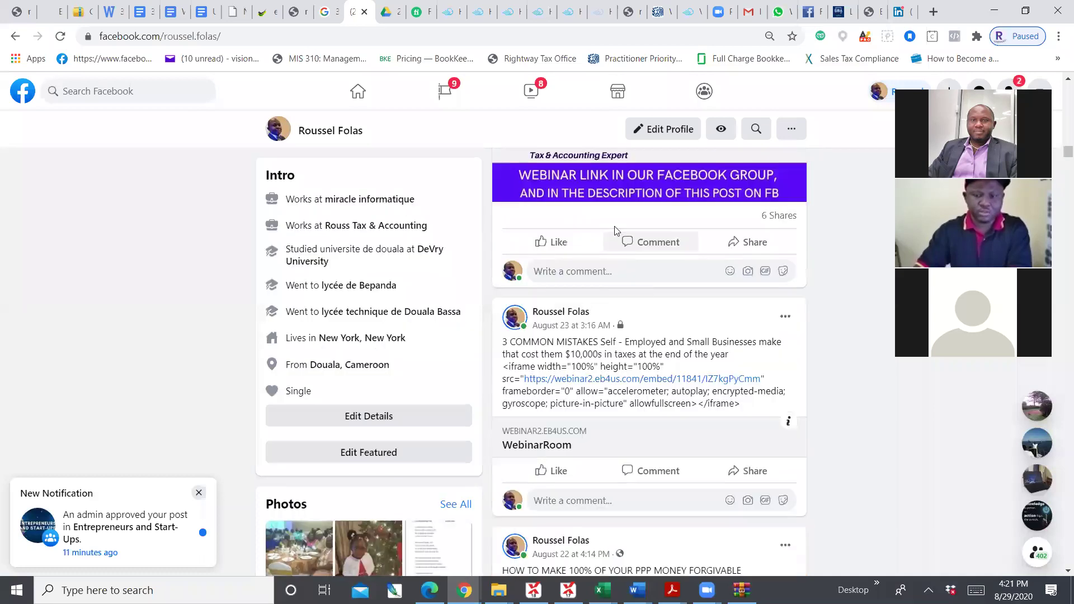
{"action": "scroll", "coordinate": [625, 199], "scroll_direction": "up", "scroll_amount": 8}
{"action": "scroll", "coordinate": [600, 280], "scroll_direction": "down", "scroll_amount": 9}
{"action": "left_click_drag", "start_coordinate": [522, 231], "coordinate": [786, 289]}
{"action": "key", "text": "ctrl+c"}
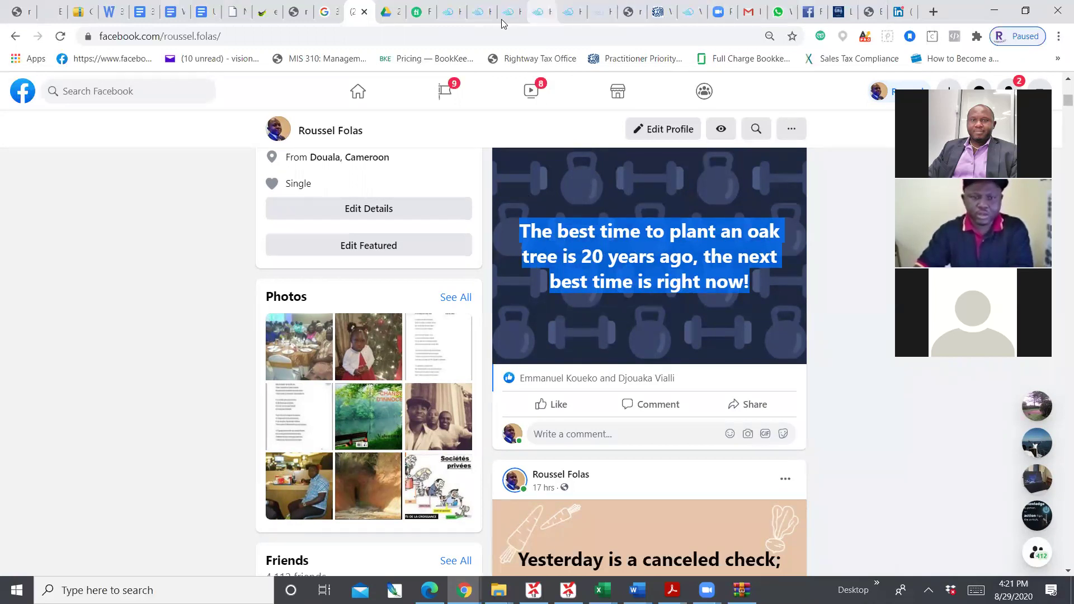
- Return to LinkedIn and review the account's all-activity and posts lists, then its profile page down to the dashboard and activity sections
{"action": "left_click", "coordinate": [912, 11]}
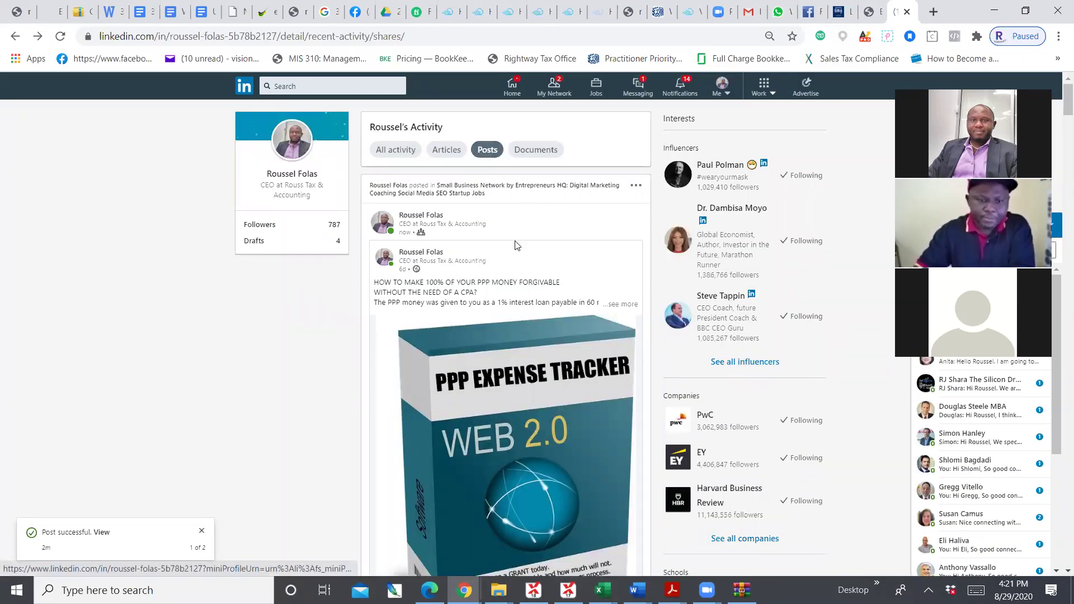
{"action": "left_click", "coordinate": [405, 152]}
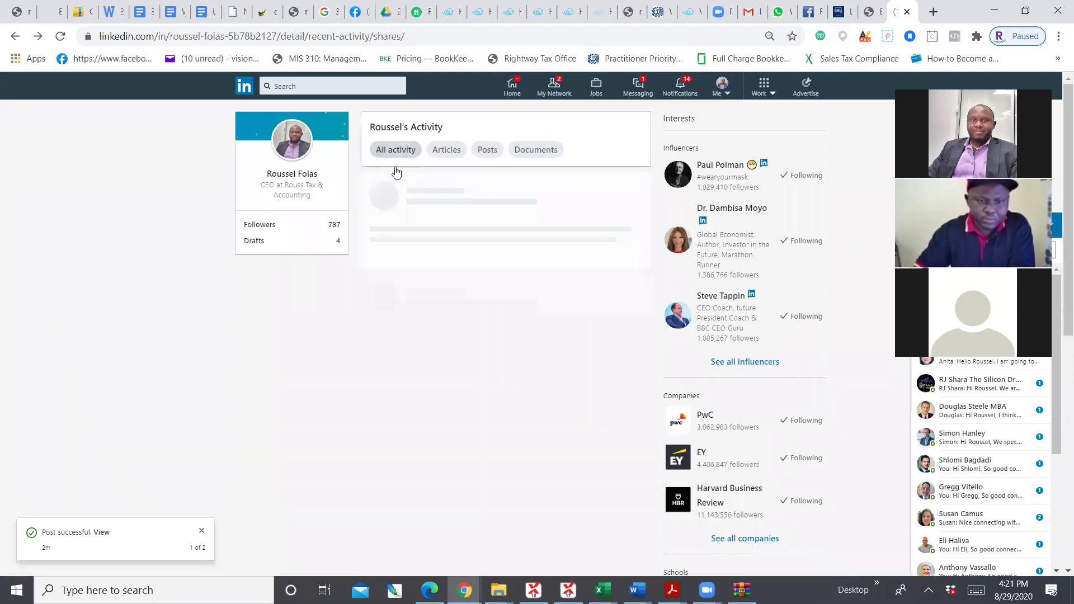
{"action": "left_click", "coordinate": [485, 150]}
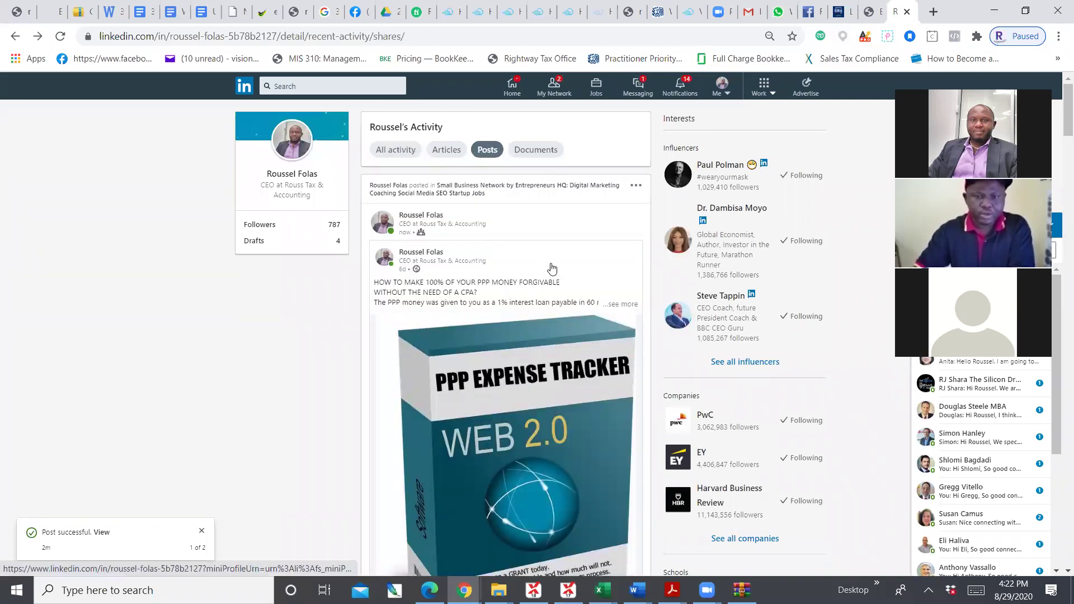
{"action": "left_click", "coordinate": [297, 149]}
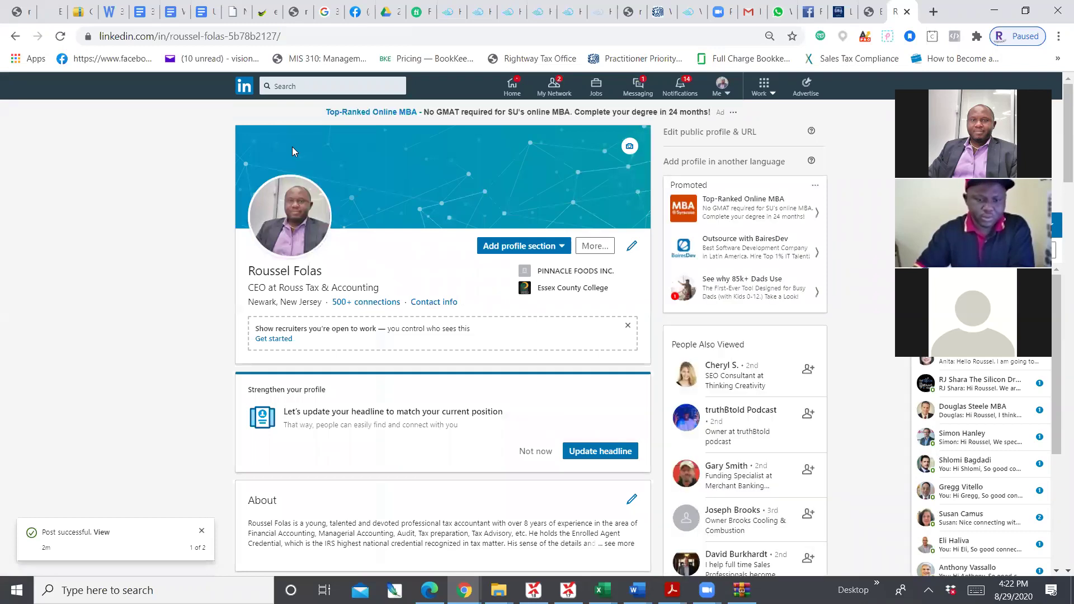
{"action": "scroll", "coordinate": [294, 246], "scroll_direction": "down", "scroll_amount": 5}
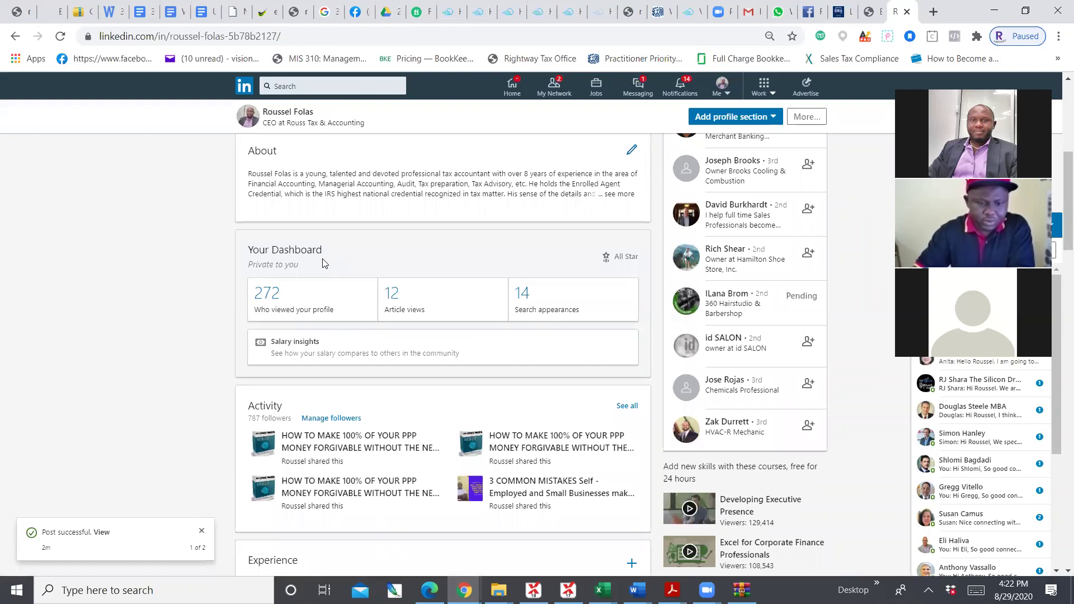
{"action": "scroll", "coordinate": [323, 263], "scroll_direction": "up", "scroll_amount": 5}
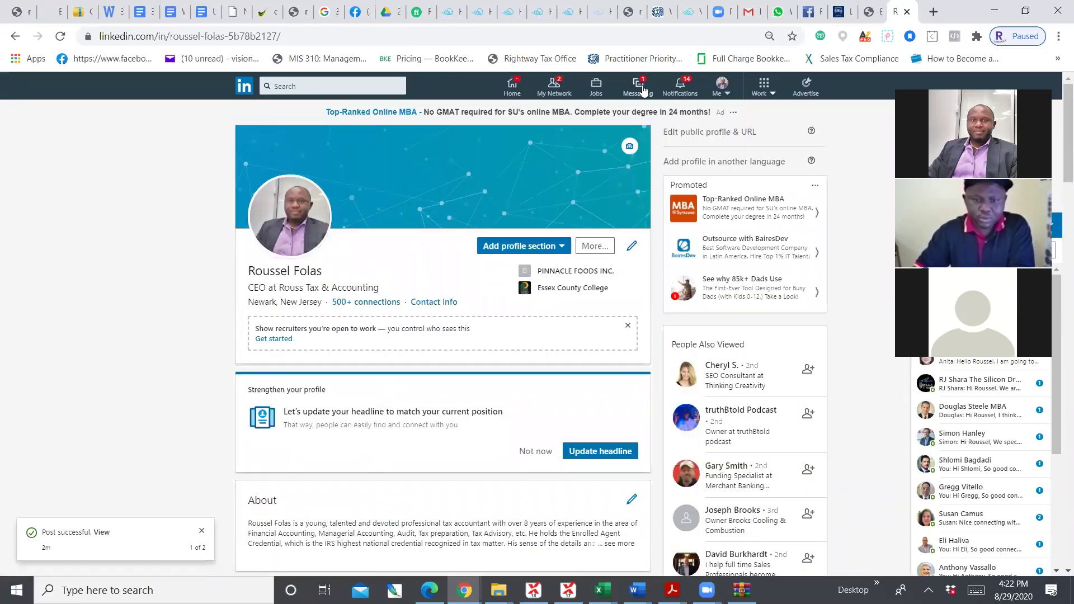
- Start a new post from the LinkedIn home feed, insert the copied oak tree quote as its text, and compare it with the Facebook original
{"action": "left_click", "coordinate": [514, 87]}
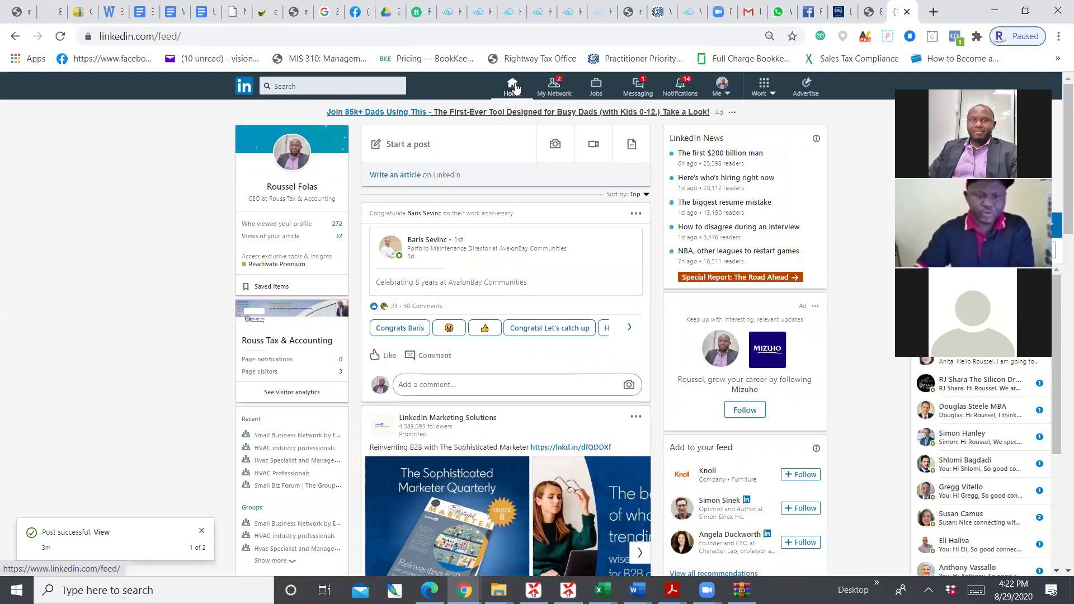
{"action": "left_click", "coordinate": [407, 148]}
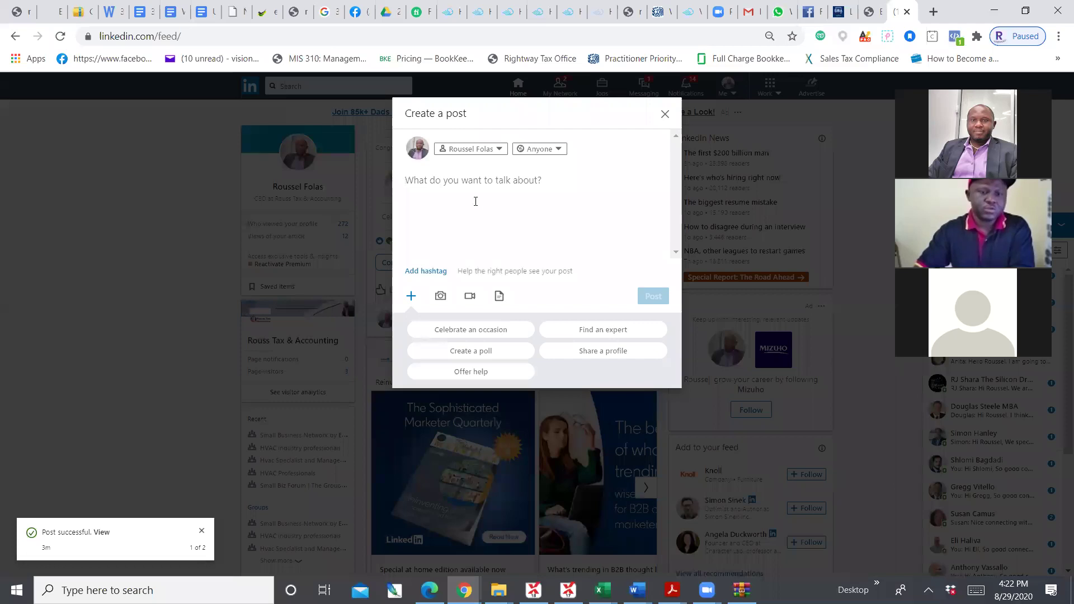
{"action": "key", "text": "ctrl+v"}
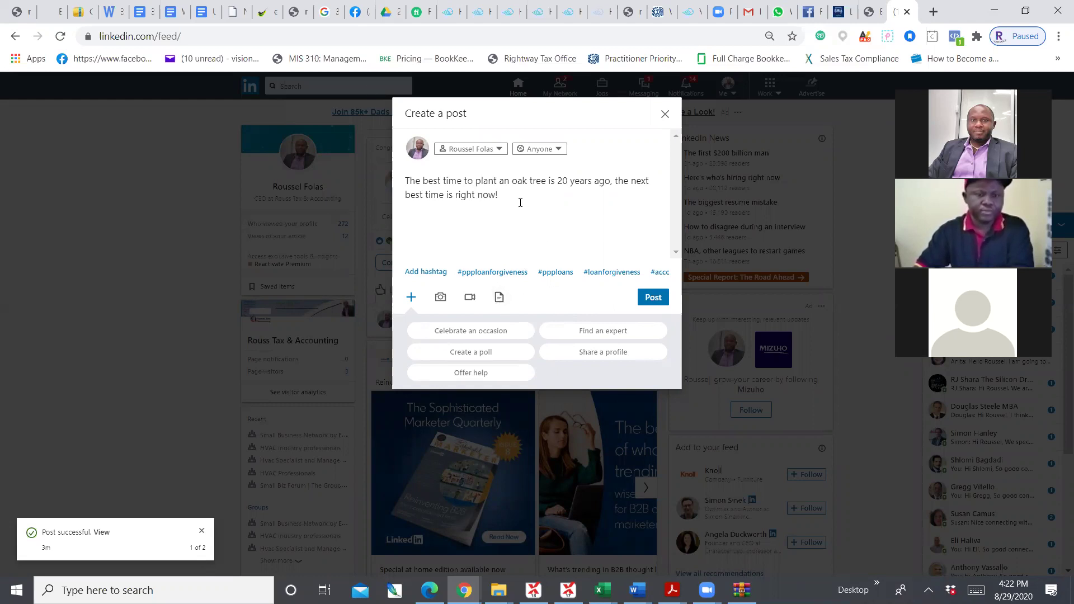
{"action": "left_click", "coordinate": [357, 20]}
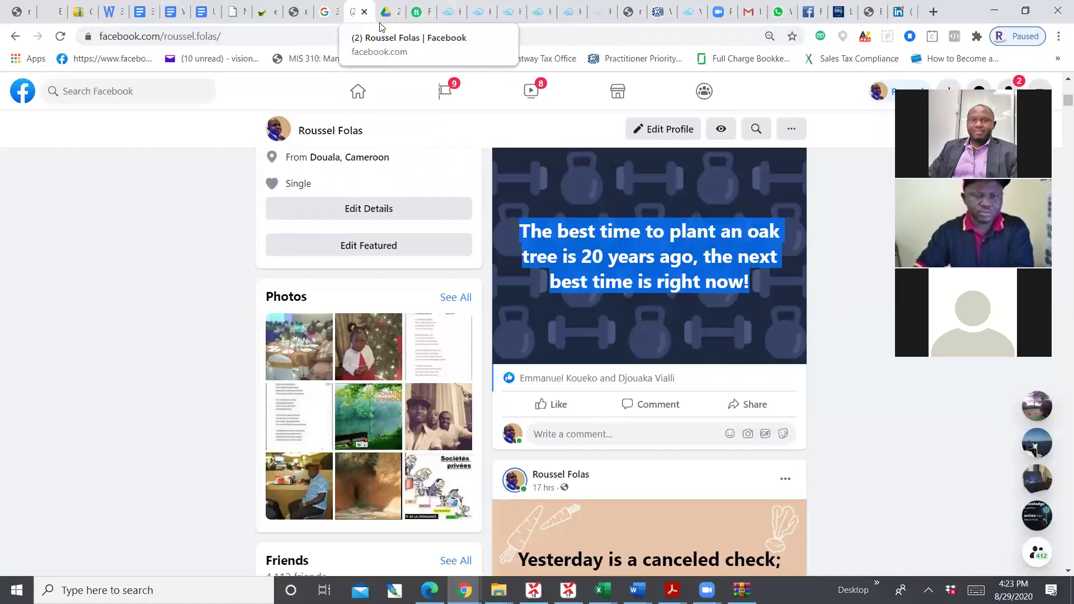
{"action": "left_click", "coordinate": [900, 13]}
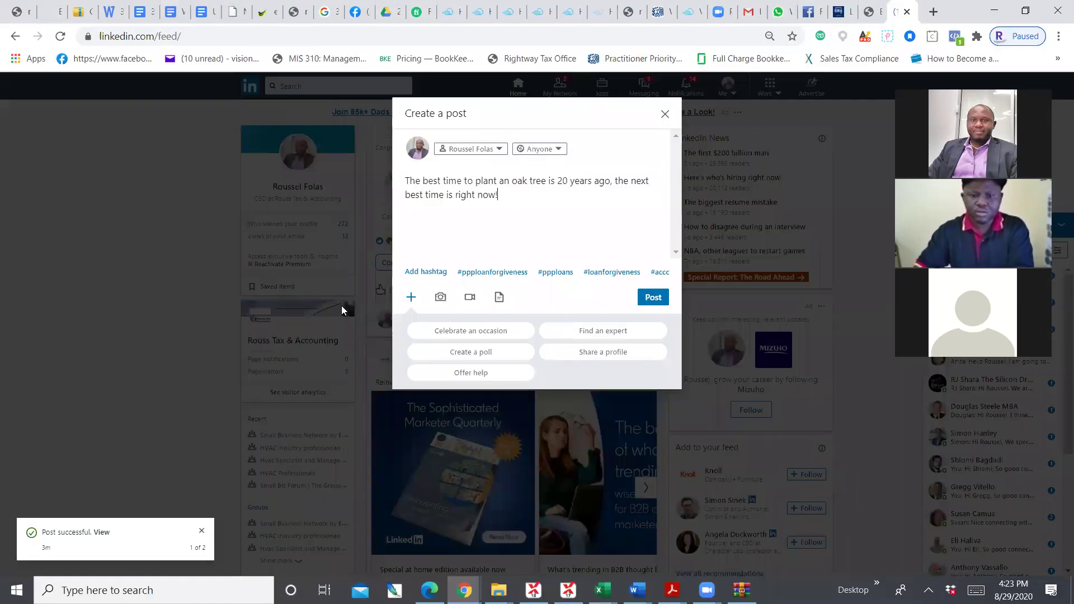
- Start adding a document to the post and view the local files in the 2019 marketing folder without choosing one
{"action": "left_click", "coordinate": [499, 298]}
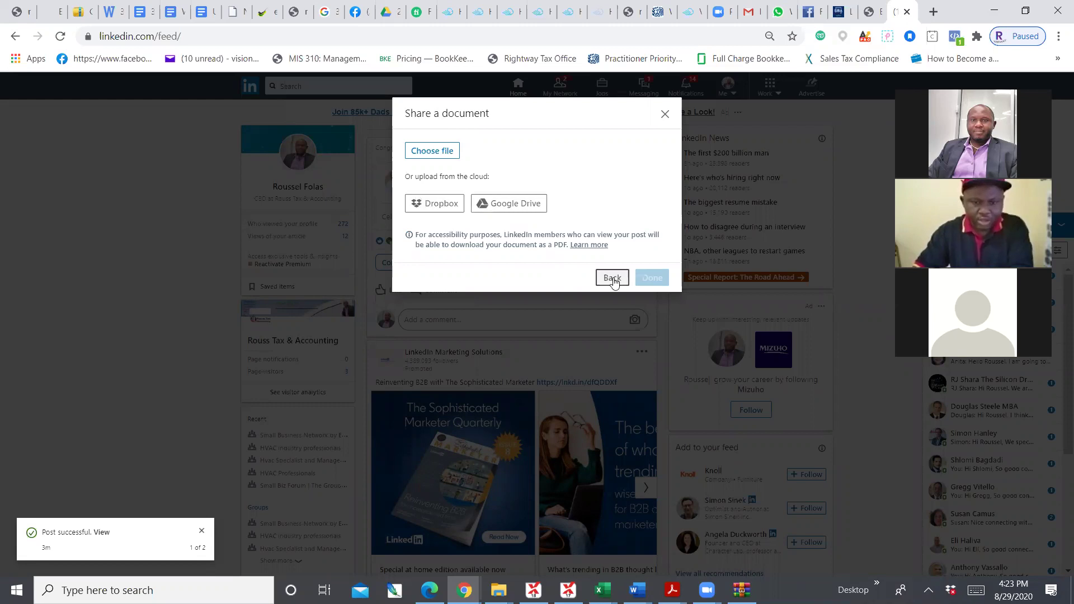
{"action": "left_click", "coordinate": [430, 156]}
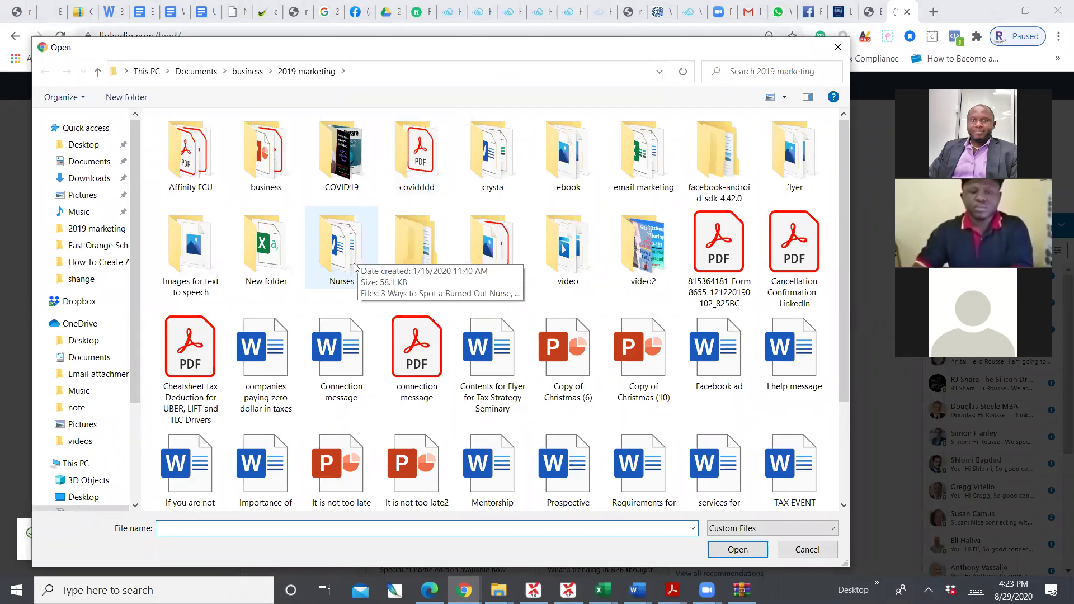
{"action": "left_click", "coordinate": [835, 49]}
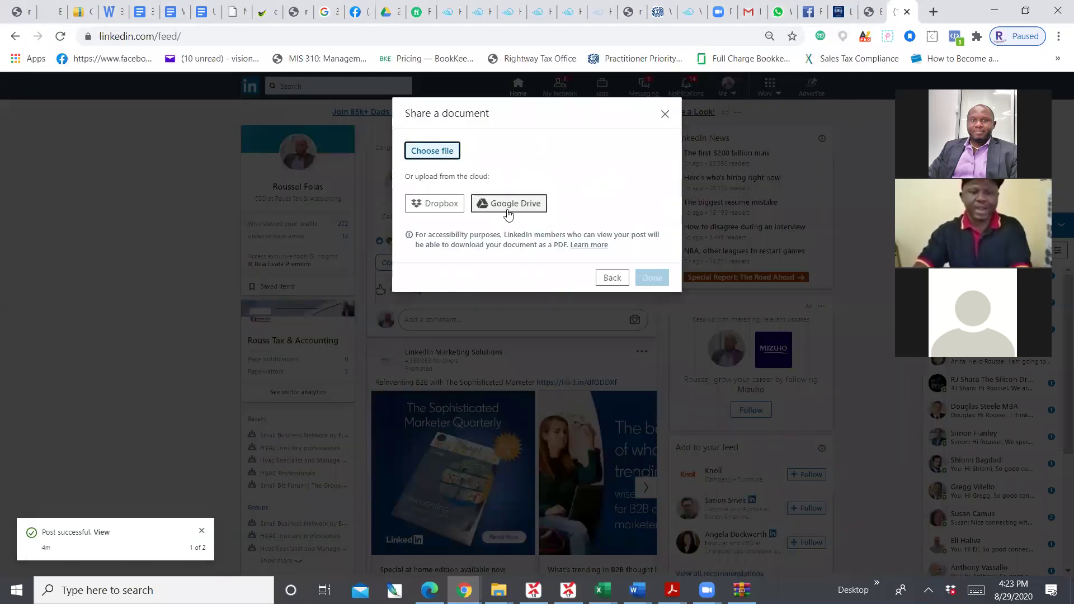
- Choose Google Drive as the document source and review the Google accounts offered for signing in
{"action": "left_click", "coordinate": [511, 209]}
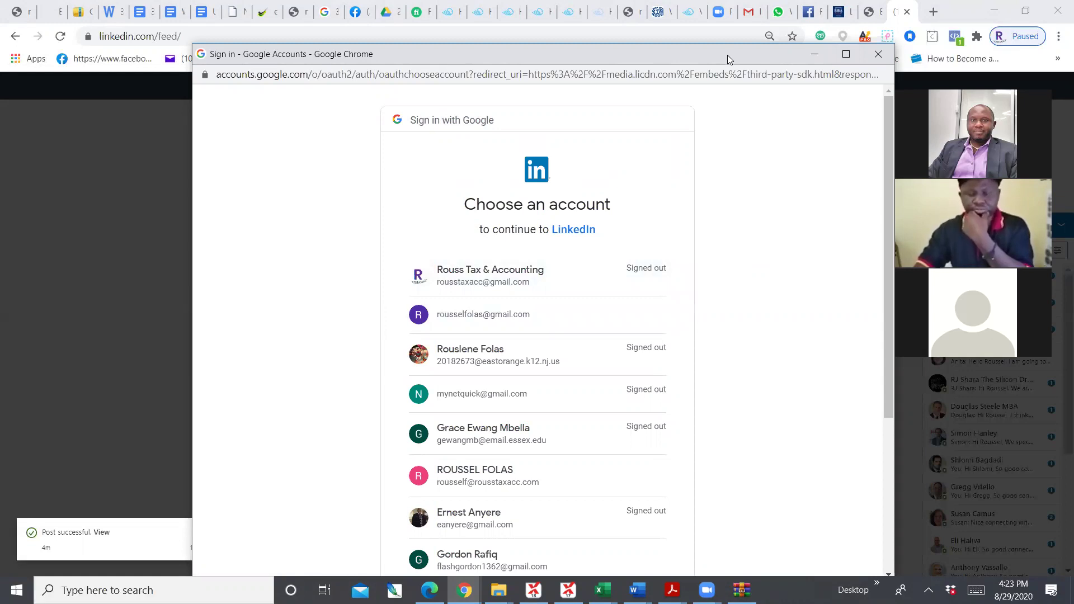
{"action": "left_click_drag", "start_coordinate": [727, 54], "coordinate": [661, 37]}
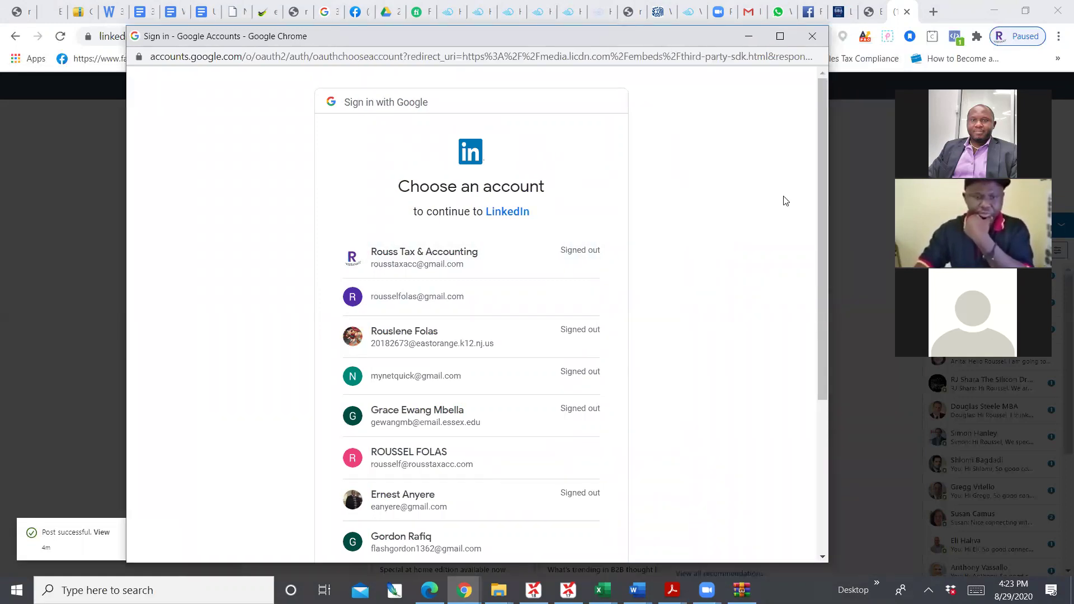
{"action": "mouse_move", "coordinate": [821, 113]}
{"action": "left_mouse_down"}
{"action": "mouse_move", "coordinate": [834, 193]}
{"action": "mouse_move", "coordinate": [827, 104]}
{"action": "left_mouse_up"}
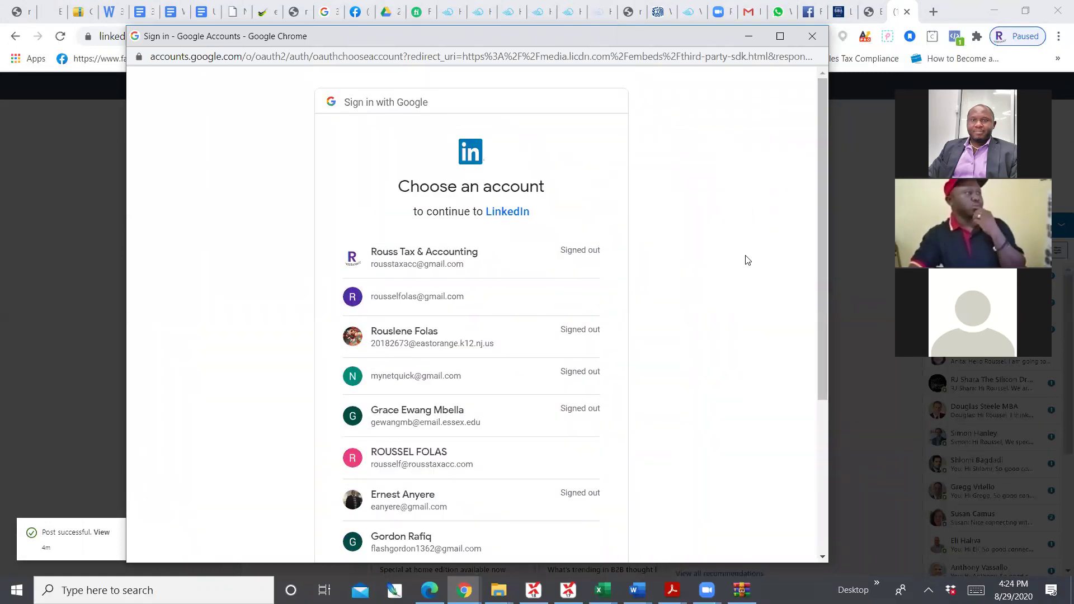
{"action": "left_click_drag", "start_coordinate": [821, 103], "coordinate": [816, 77]}
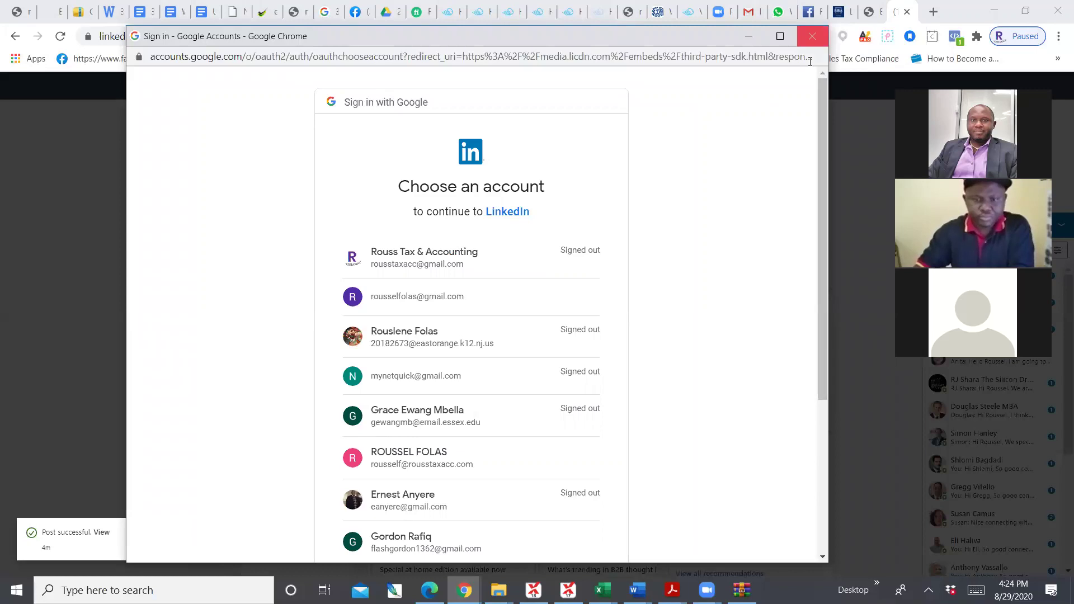
{"action": "left_click_drag", "start_coordinate": [822, 100], "coordinate": [819, 208]}
{"action": "scroll", "coordinate": [819, 208], "scroll_direction": "up", "scroll_amount": 5}
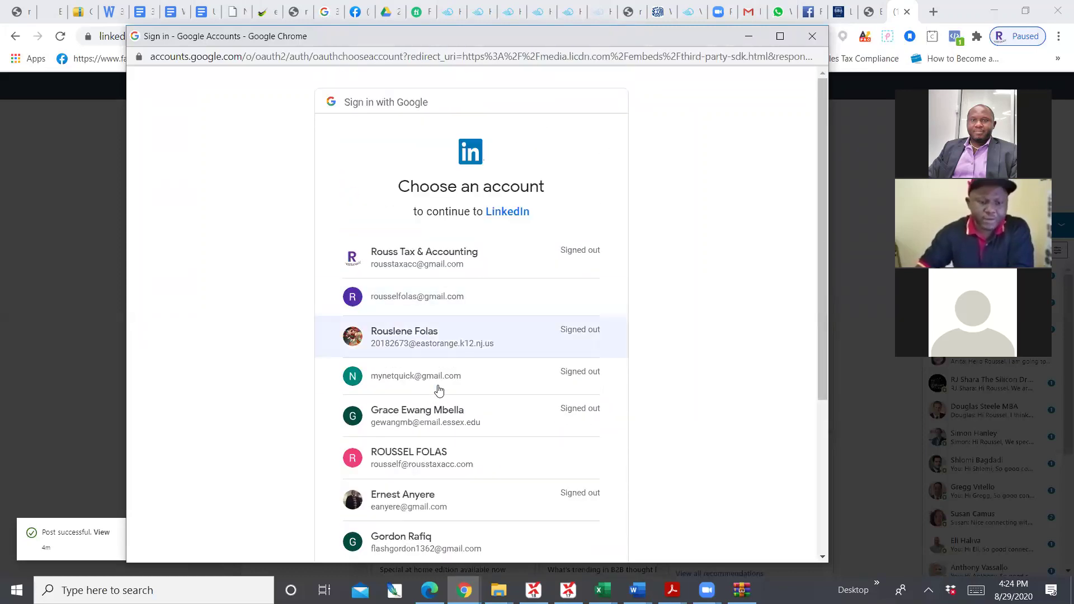
{"action": "scroll", "coordinate": [430, 388], "scroll_direction": "down", "scroll_amount": 4}
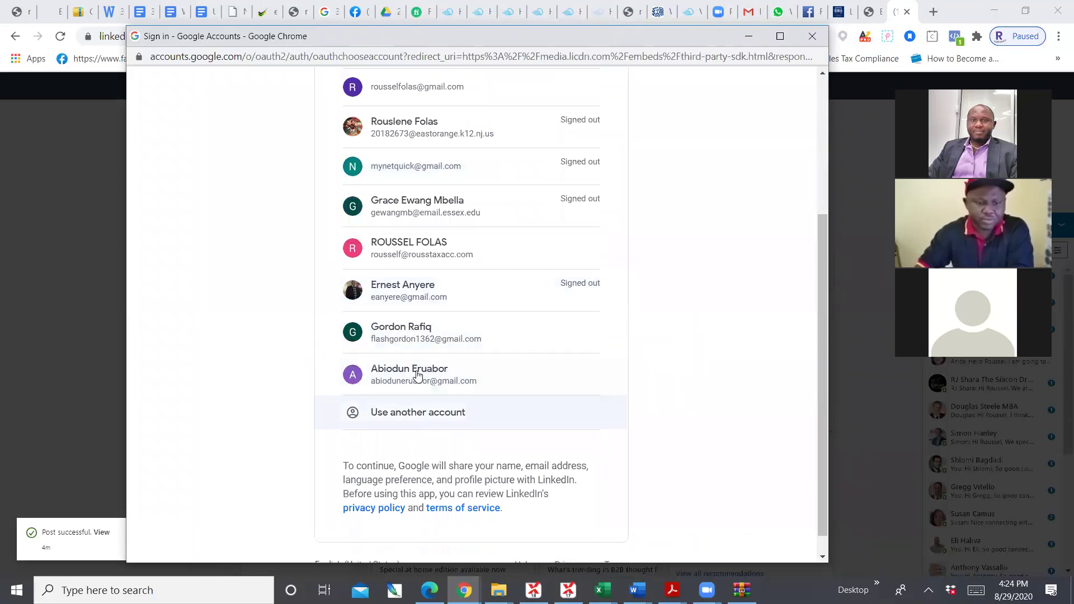
{"action": "scroll", "coordinate": [417, 315], "scroll_direction": "up", "scroll_amount": 3}
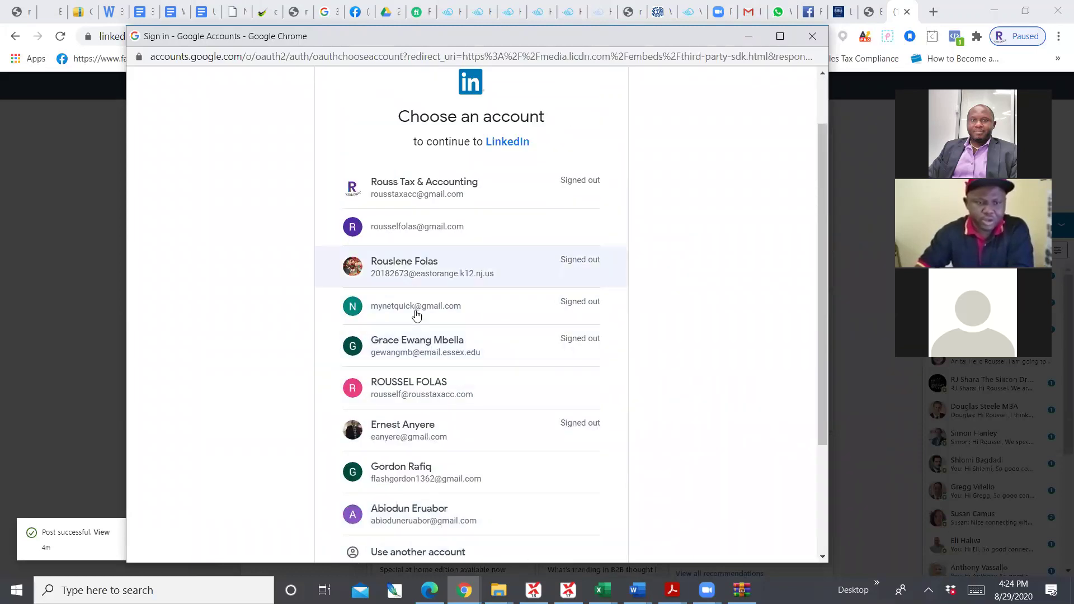
- Sign in with the owner's business Google account and allow LinkedIn to see and download all Google Drive files
{"action": "left_click", "coordinate": [407, 386]}
{"action": "left_click", "coordinate": [552, 362]}
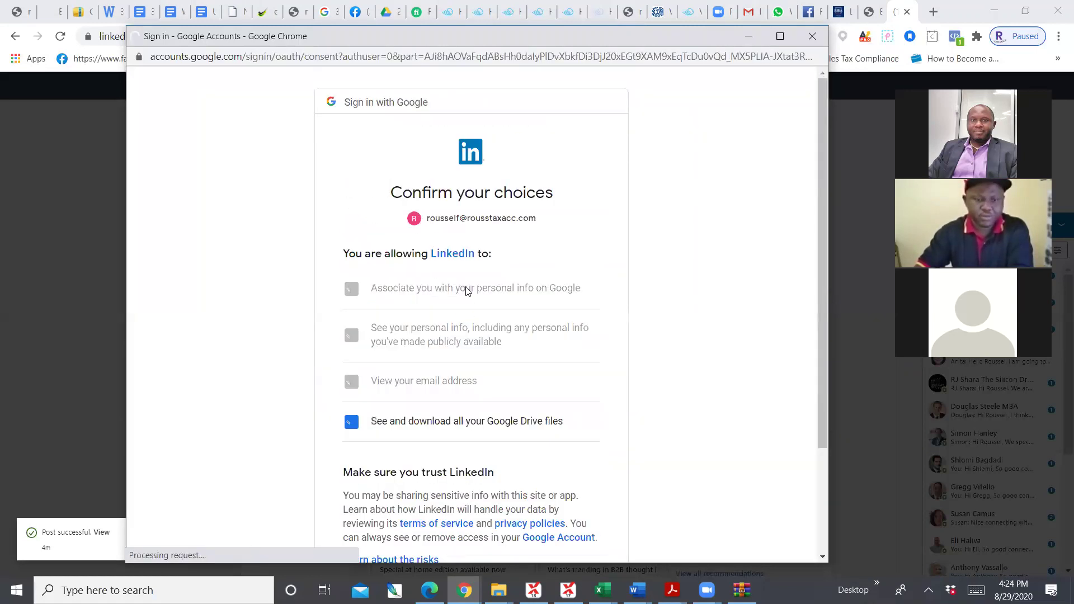
{"action": "scroll", "coordinate": [503, 358], "scroll_direction": "down", "scroll_amount": 3}
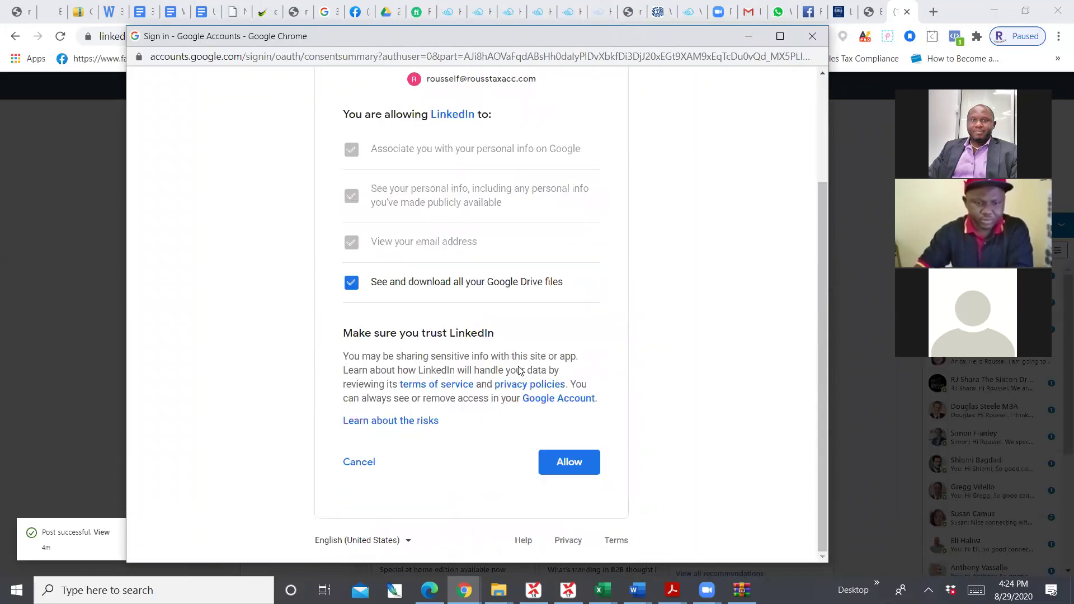
{"action": "left_click", "coordinate": [577, 462]}
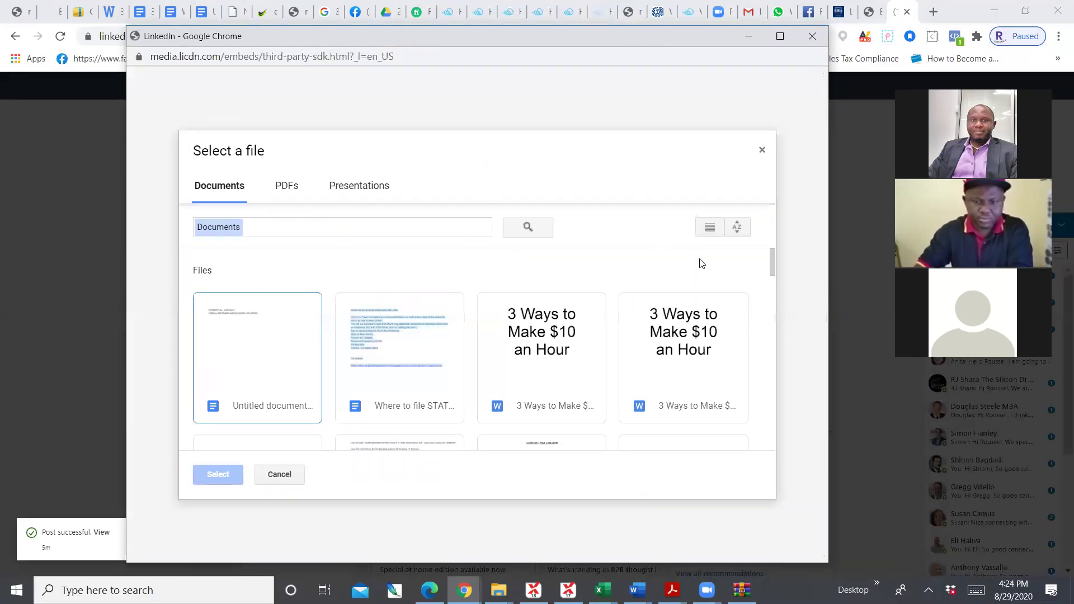
- Look through the Google Drive documents and close the file selection without choosing one
{"action": "scroll", "coordinate": [623, 363], "scroll_direction": "down", "scroll_amount": 15}
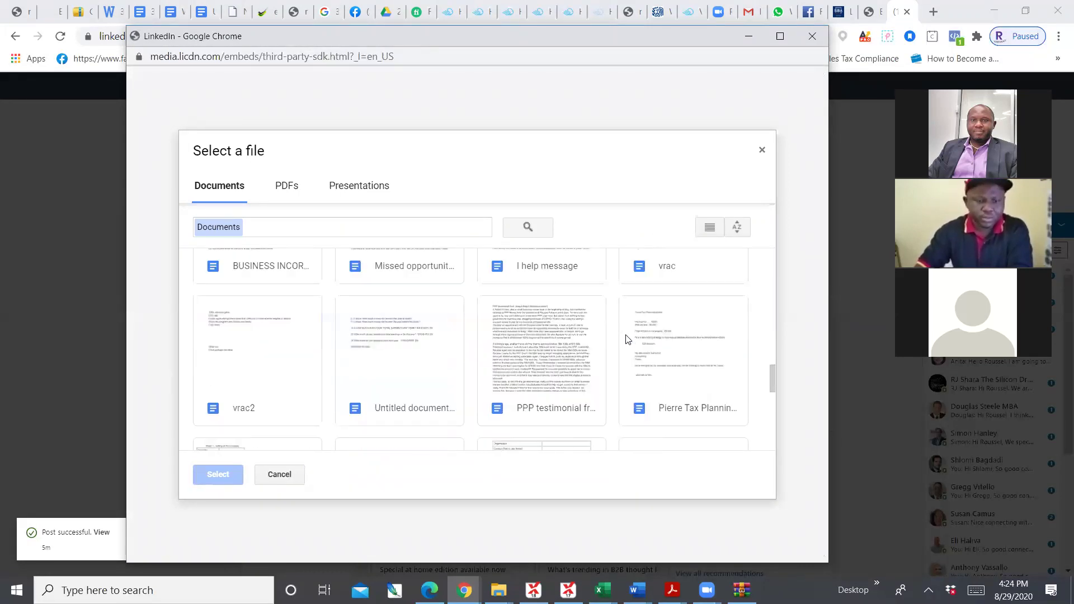
{"action": "scroll", "coordinate": [629, 324], "scroll_direction": "down", "scroll_amount": 1}
{"action": "scroll", "coordinate": [630, 325], "scroll_direction": "up", "scroll_amount": 12}
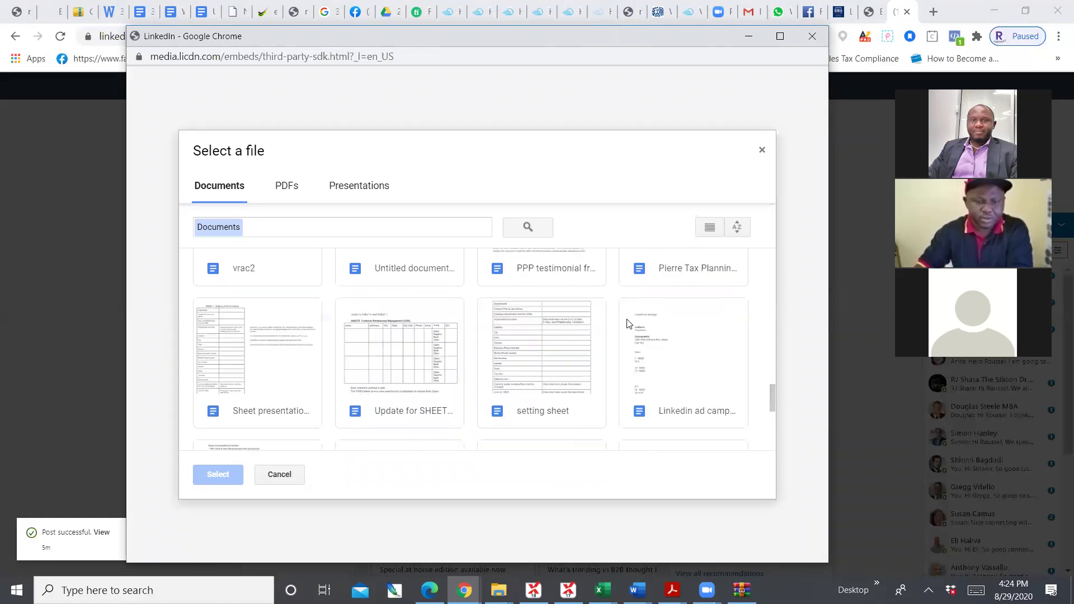
{"action": "left_click", "coordinate": [762, 152]}
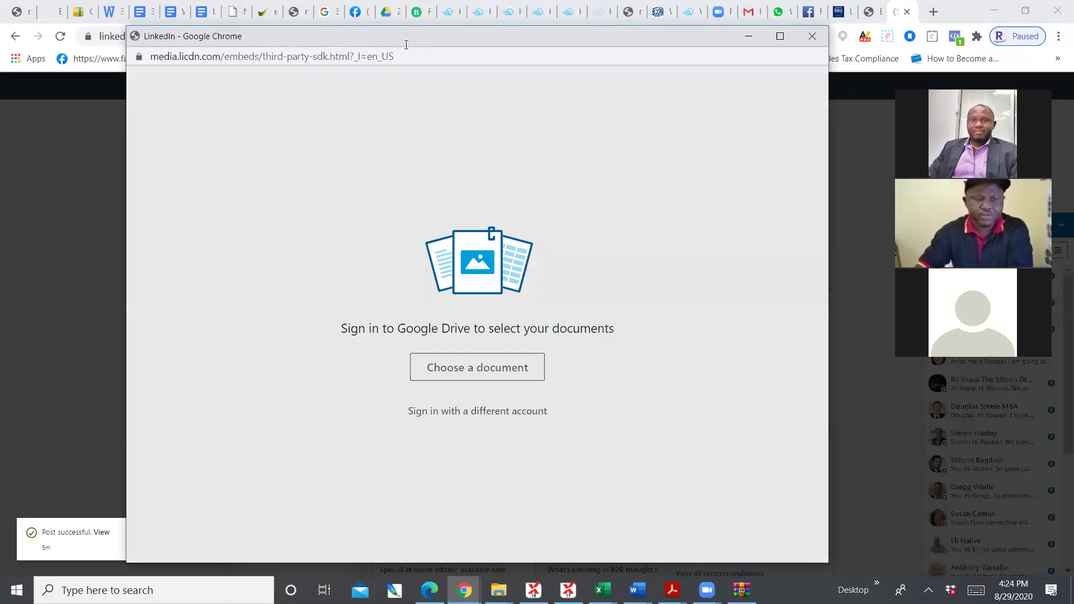
{"action": "left_click", "coordinate": [810, 37]}
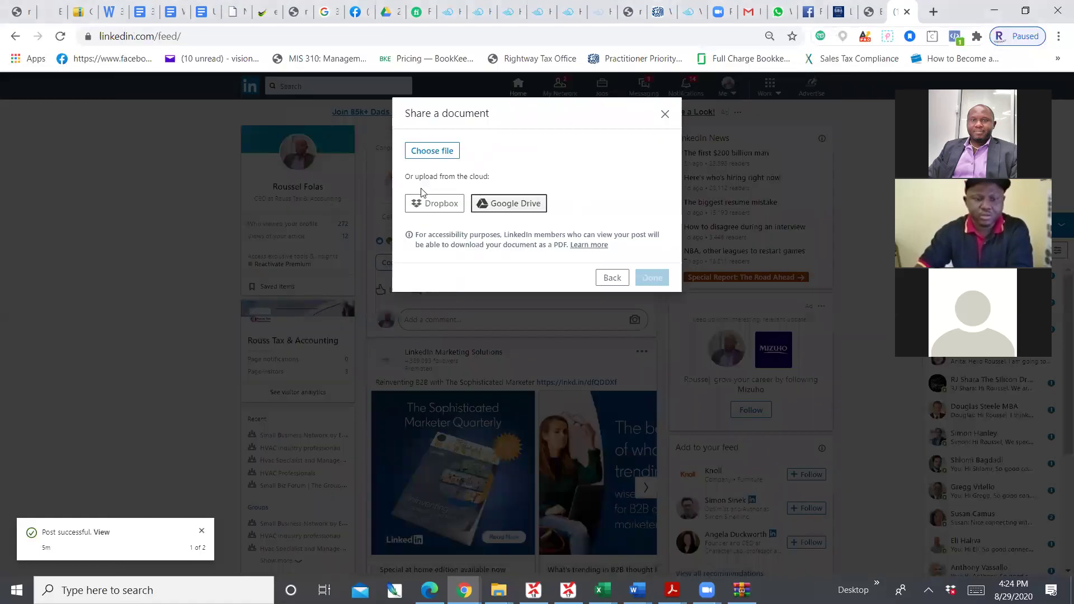
- Browse the local files in the 2019 marketing folder and its COVID19 subfolder for a document to share
{"action": "left_click", "coordinate": [427, 152]}
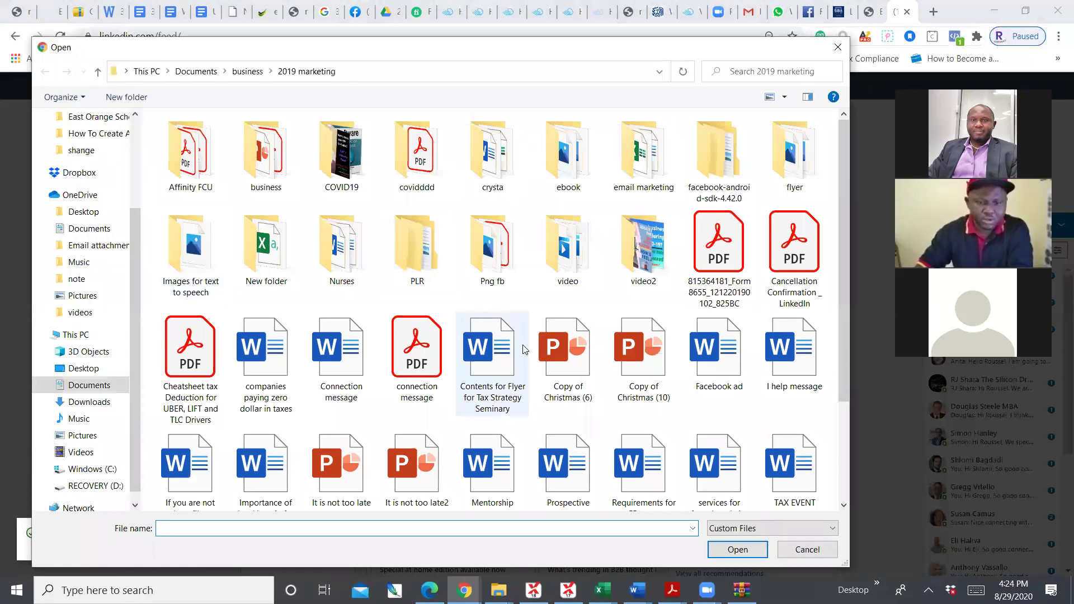
{"action": "scroll", "coordinate": [525, 349], "scroll_direction": "down", "scroll_amount": 3}
{"action": "scroll", "coordinate": [559, 335], "scroll_direction": "up", "scroll_amount": 3}
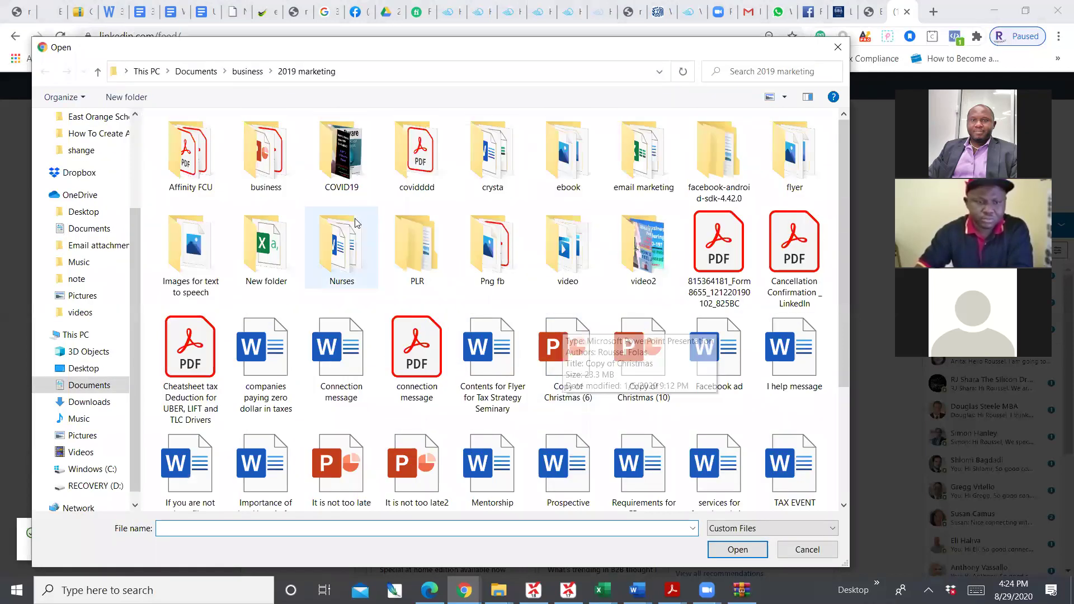
{"action": "double_click", "coordinate": [340, 163]}
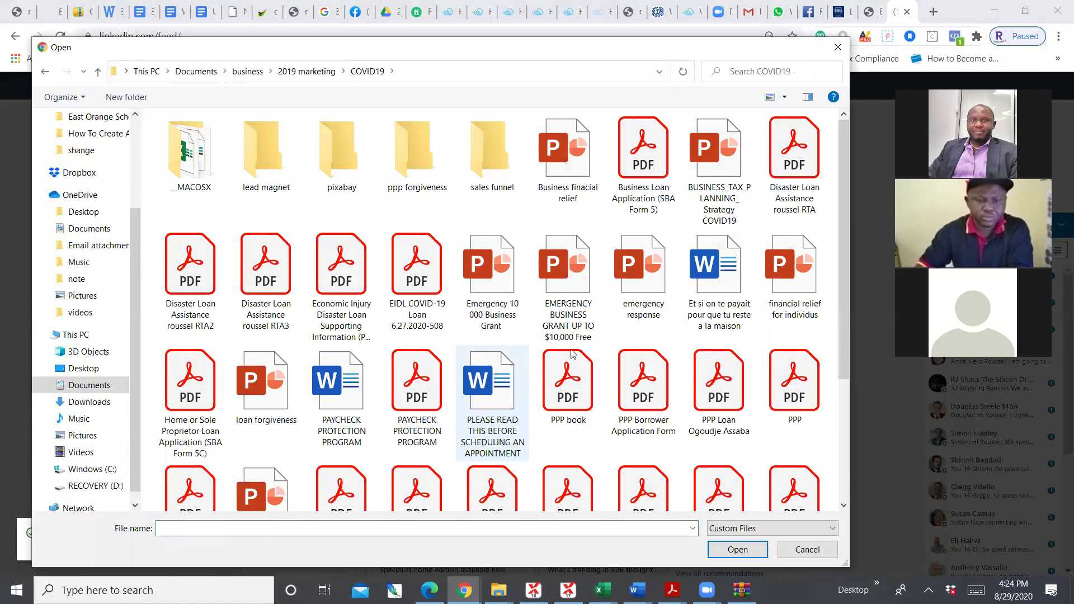
{"action": "scroll", "coordinate": [573, 355], "scroll_direction": "down", "scroll_amount": 3}
{"action": "scroll", "coordinate": [571, 308], "scroll_direction": "up", "scroll_amount": 3}
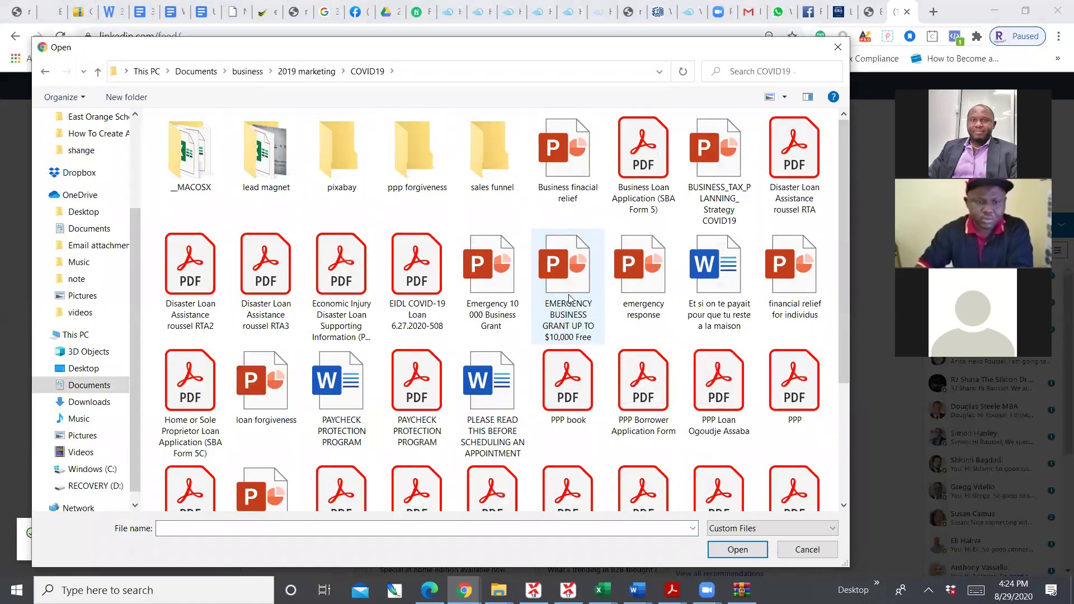
{"action": "scroll", "coordinate": [130, 177], "scroll_direction": "up", "scroll_amount": 3}
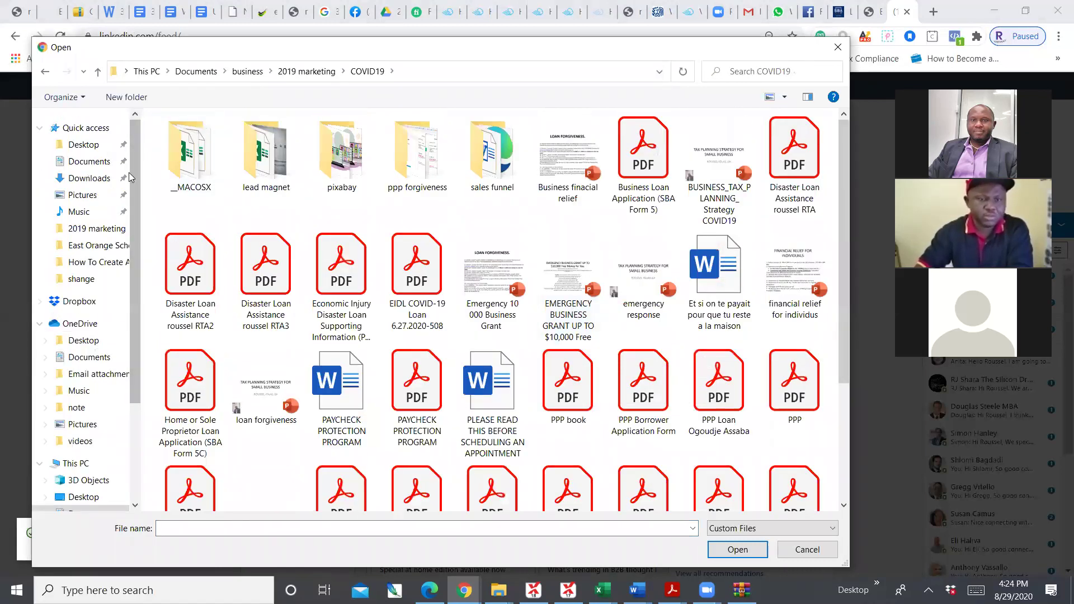
{"action": "left_click", "coordinate": [306, 72]}
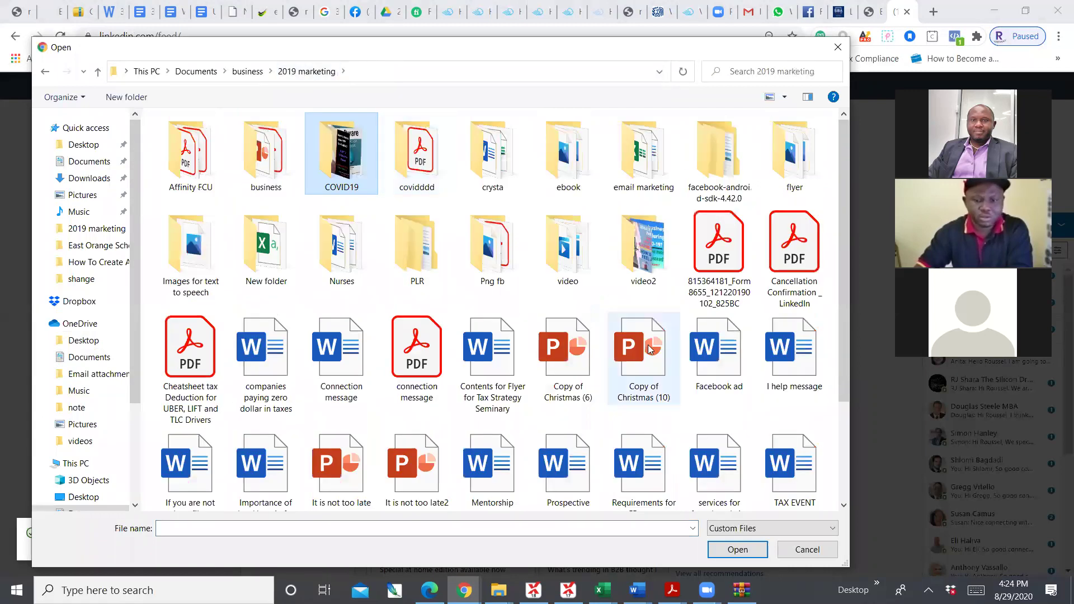
{"action": "scroll", "coordinate": [646, 355], "scroll_direction": "down", "scroll_amount": 3}
{"action": "scroll", "coordinate": [646, 355], "scroll_direction": "up", "scroll_amount": 3}
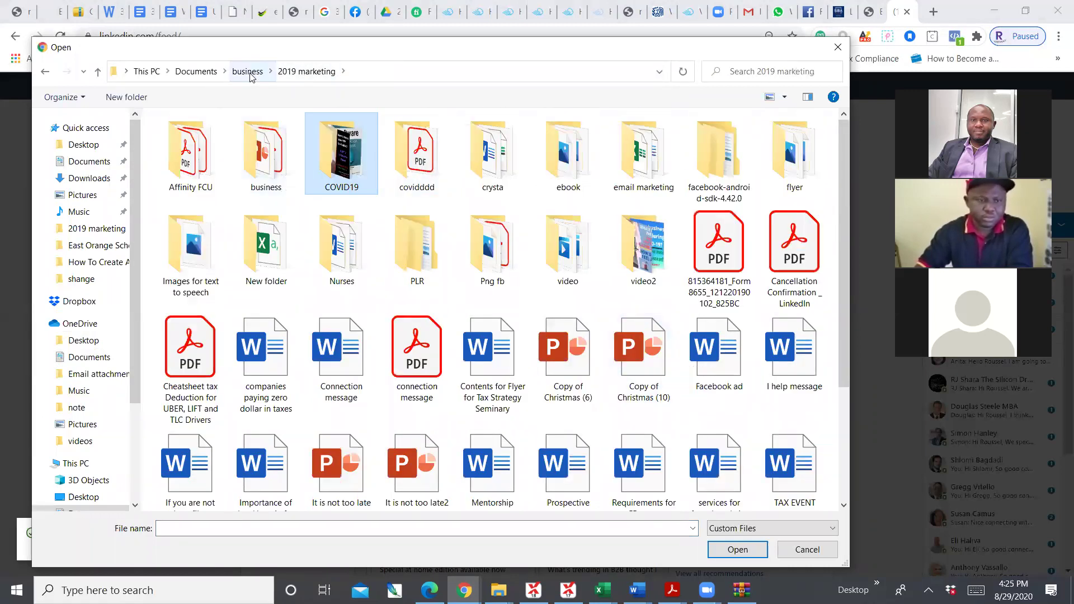
{"action": "scroll", "coordinate": [538, 325], "scroll_direction": "down", "scroll_amount": 3}
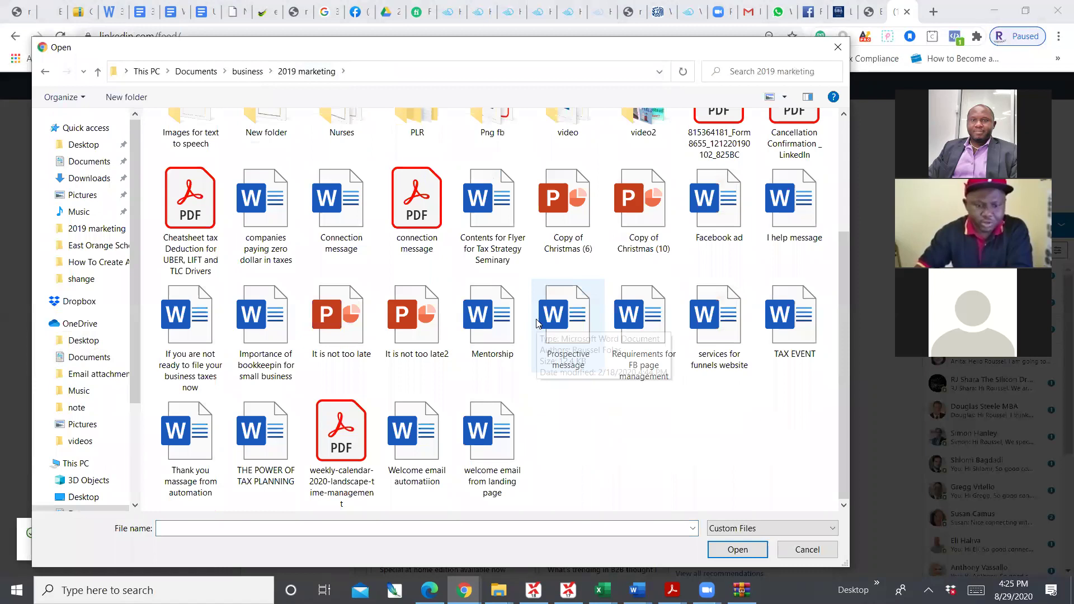
- Show all file types, try to attach the image 10 000 emergency Grand3 as a document, and return to the post
{"action": "left_click", "coordinate": [735, 529]}
{"action": "left_click", "coordinate": [723, 553]}
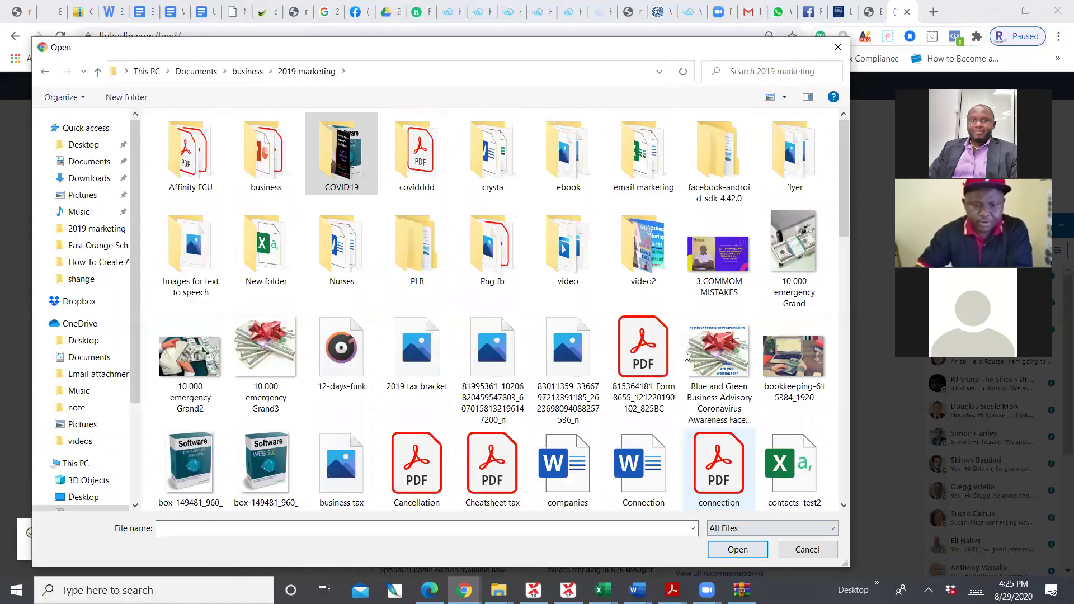
{"action": "scroll", "coordinate": [691, 323], "scroll_direction": "down", "scroll_amount": 10}
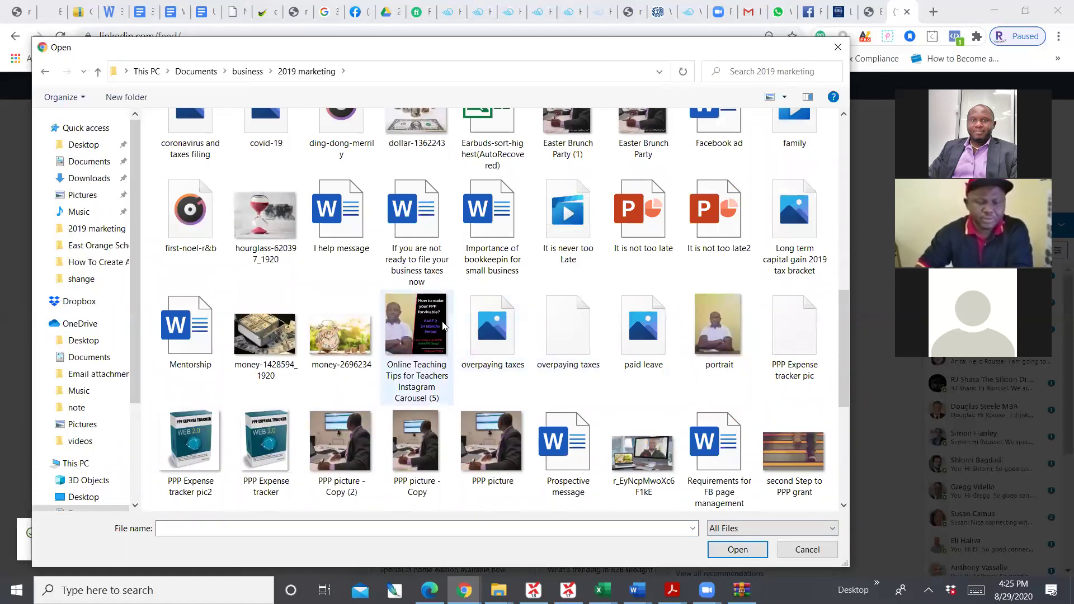
{"action": "scroll", "coordinate": [470, 330], "scroll_direction": "up", "scroll_amount": 5}
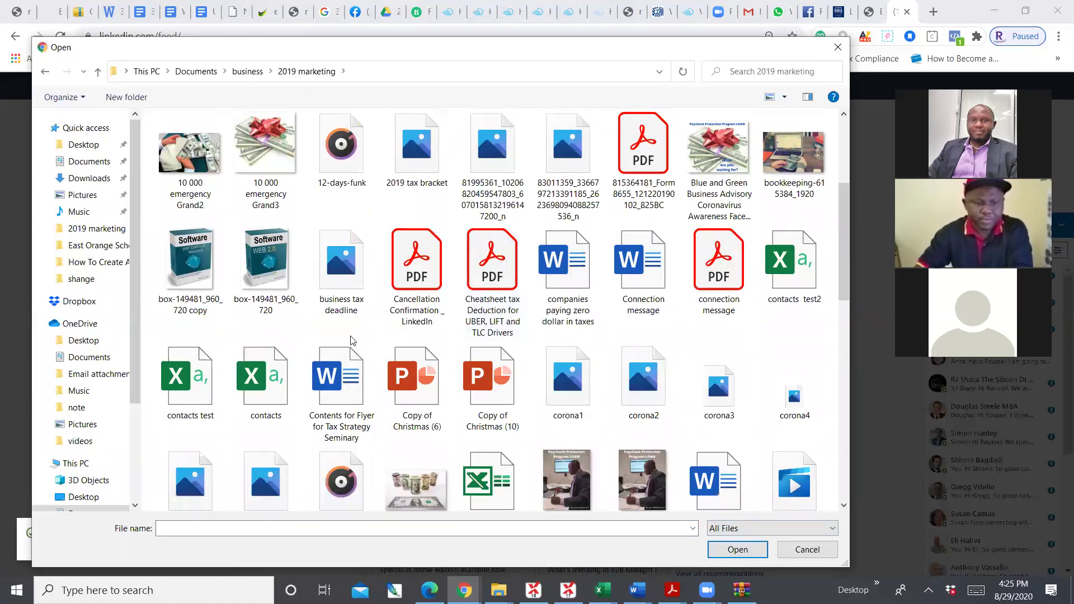
{"action": "scroll", "coordinate": [239, 284], "scroll_direction": "up", "scroll_amount": 3}
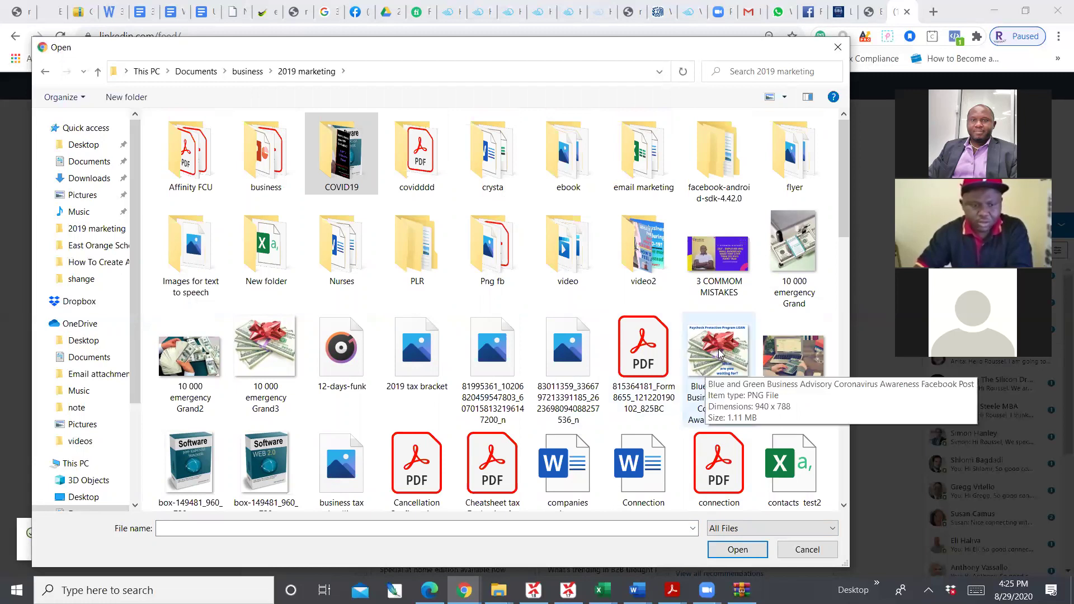
{"action": "left_click", "coordinate": [283, 357]}
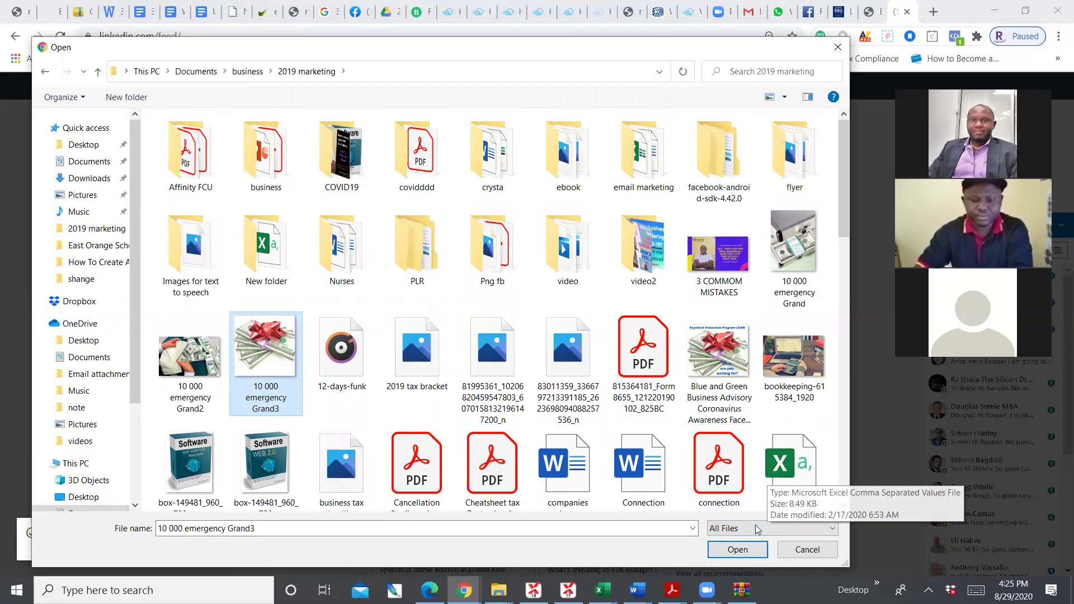
{"action": "left_click", "coordinate": [740, 548]}
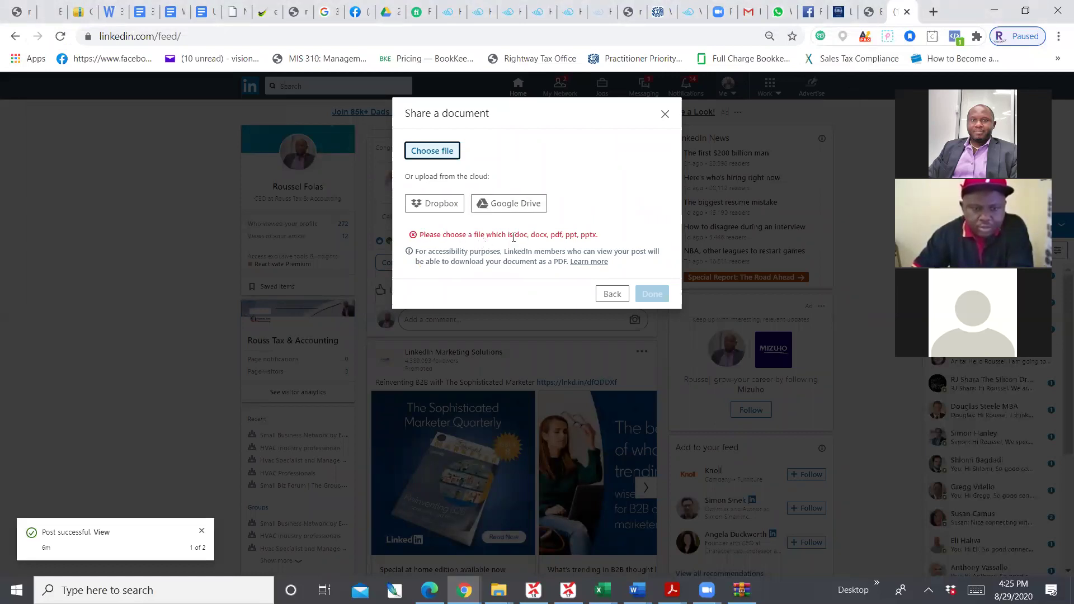
{"action": "left_click", "coordinate": [612, 294]}
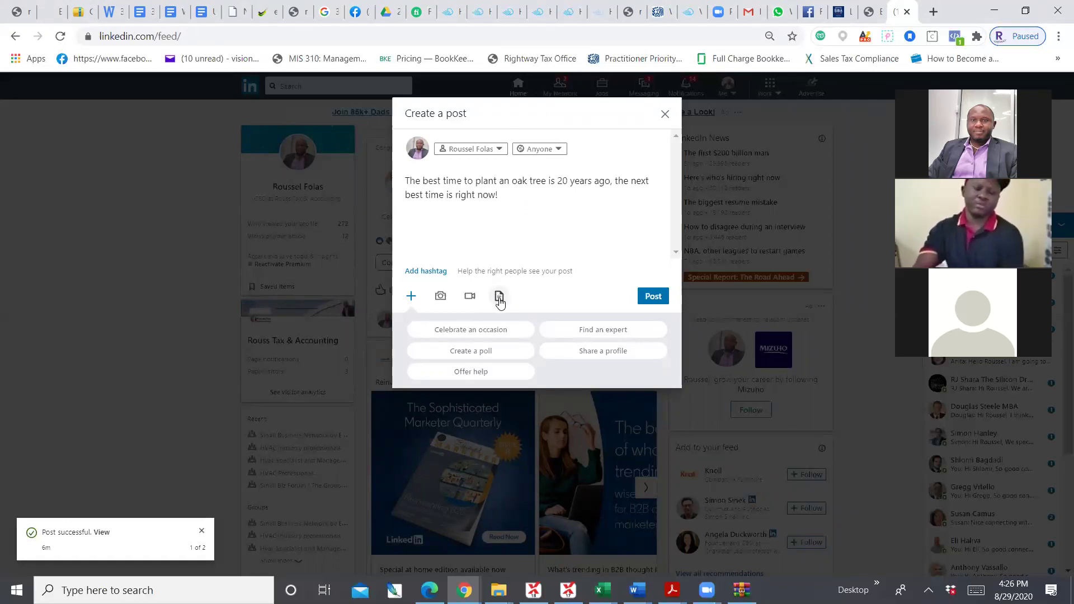
- View the video files offered for the post in the 2019 marketing folder and return without choosing one
{"action": "left_click", "coordinate": [470, 298]}
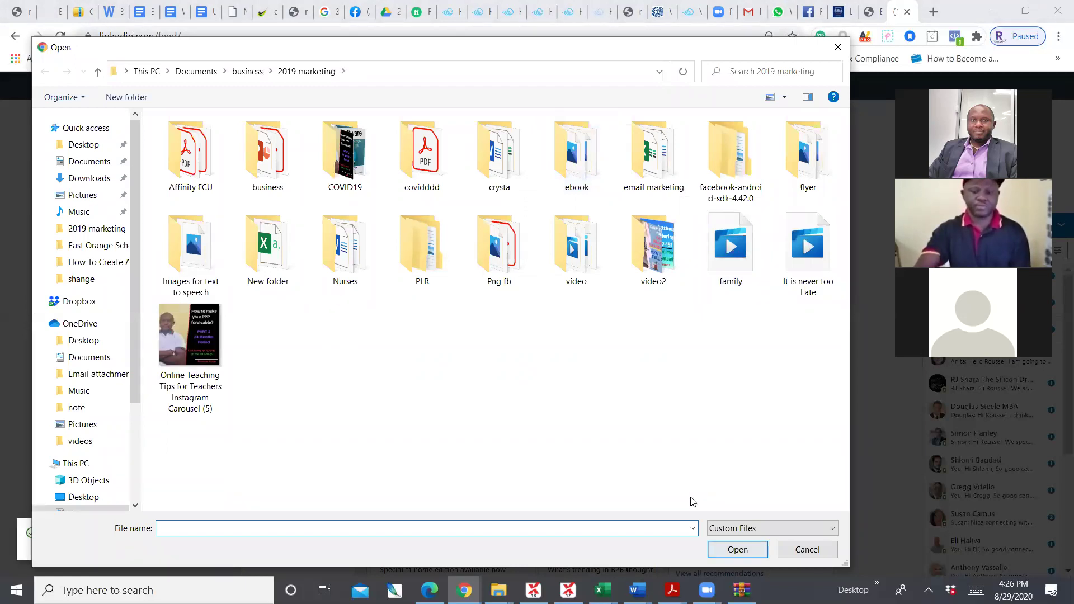
{"action": "key", "text": "Escape"}
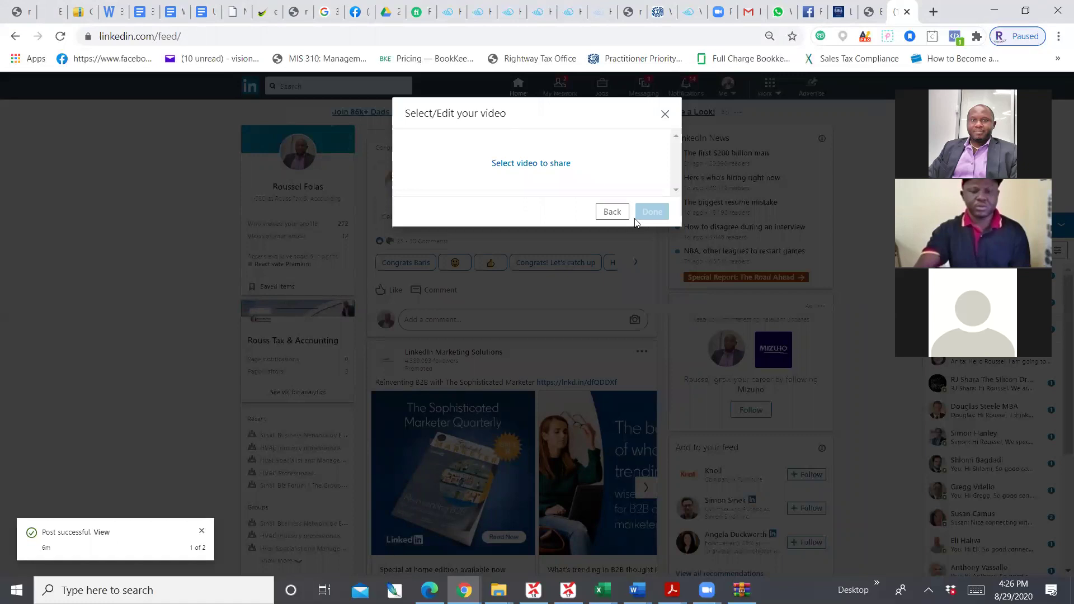
{"action": "left_click", "coordinate": [613, 213]}
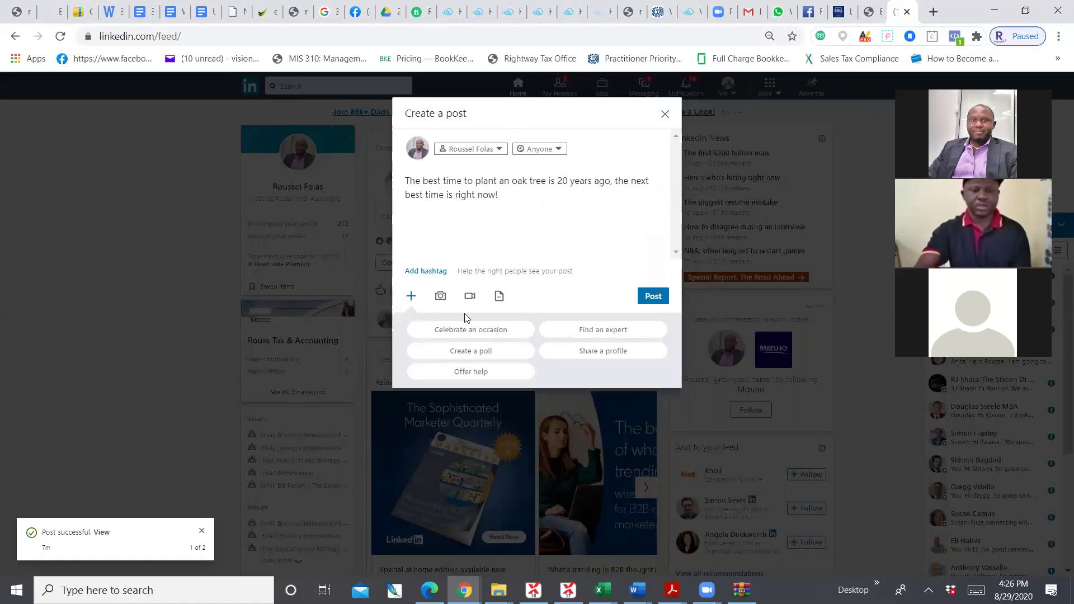
- Add the 10 000 emergency Grand3 image to the oak tree quote post as a photo and publish the post
{"action": "left_click", "coordinate": [438, 298]}
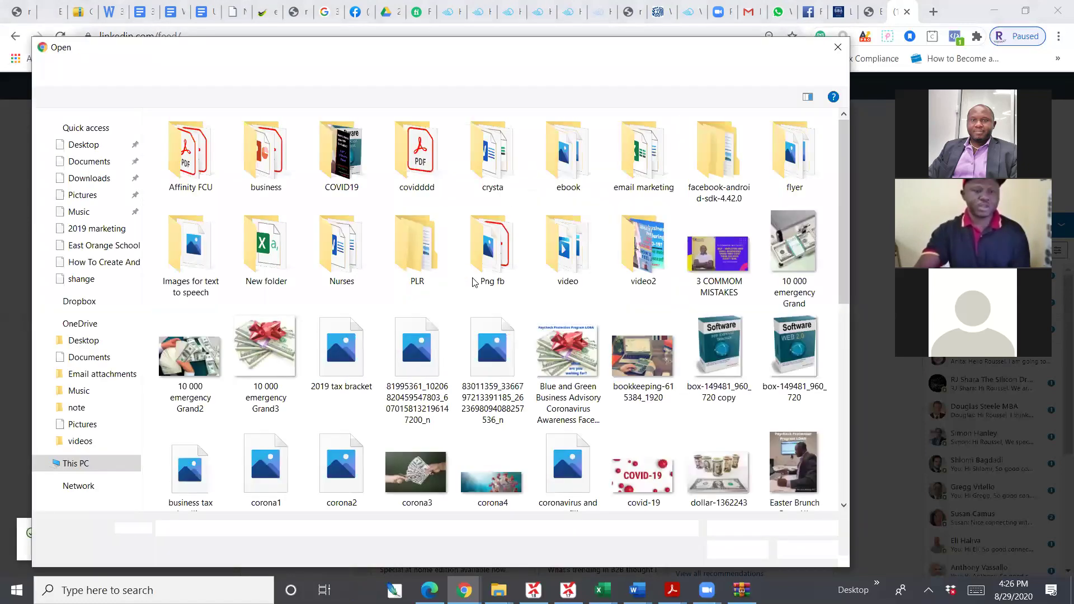
{"action": "left_click", "coordinate": [265, 347]}
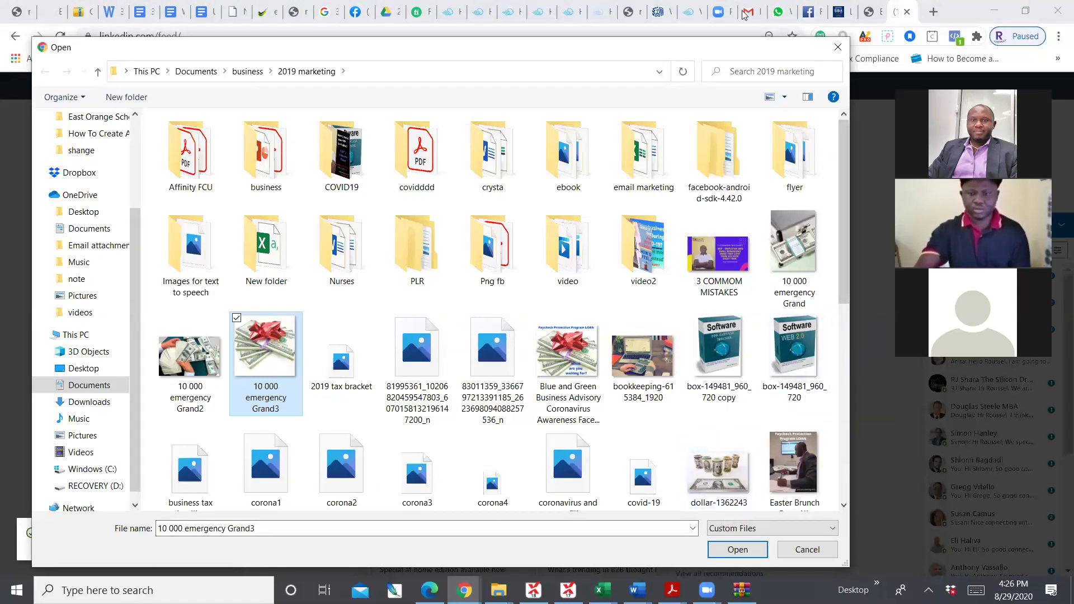
{"action": "left_click_drag", "start_coordinate": [754, 49], "coordinate": [742, 12]}
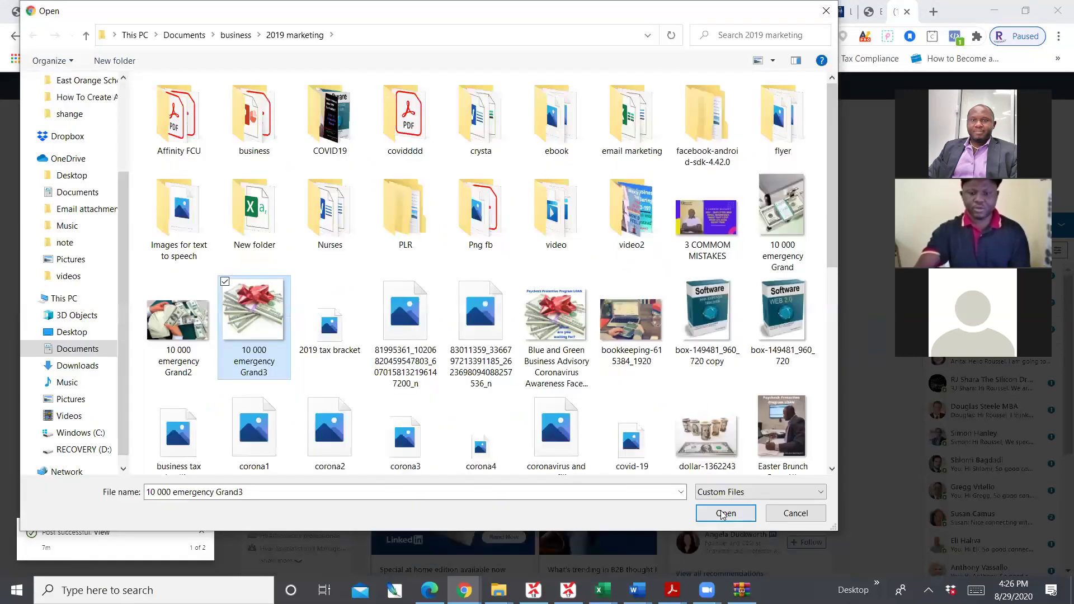
{"action": "left_click", "coordinate": [722, 512]}
{"action": "left_click", "coordinate": [649, 413]}
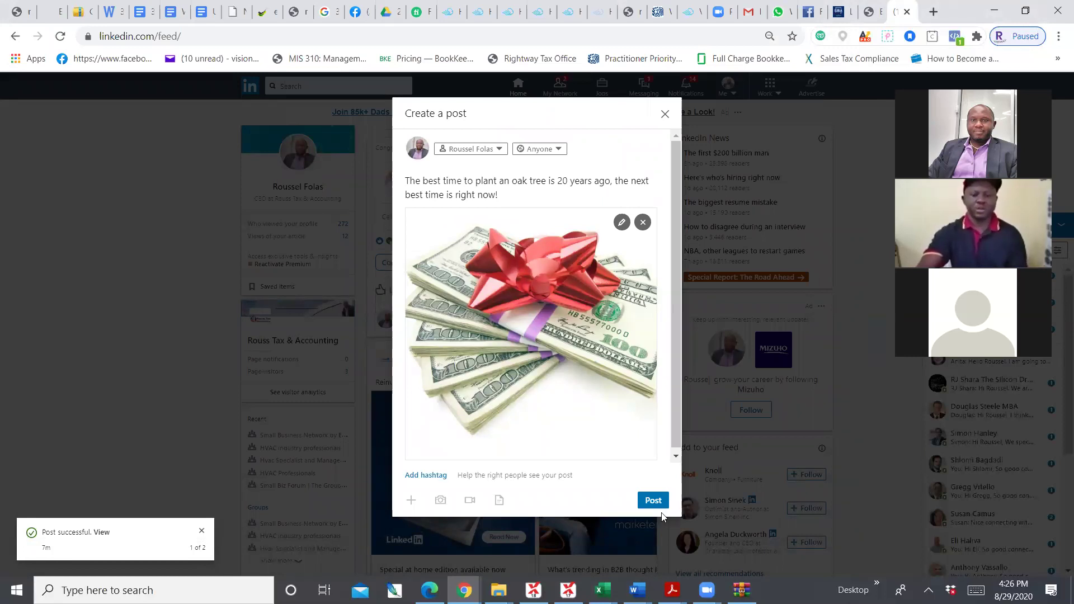
{"action": "left_click", "coordinate": [650, 499]}
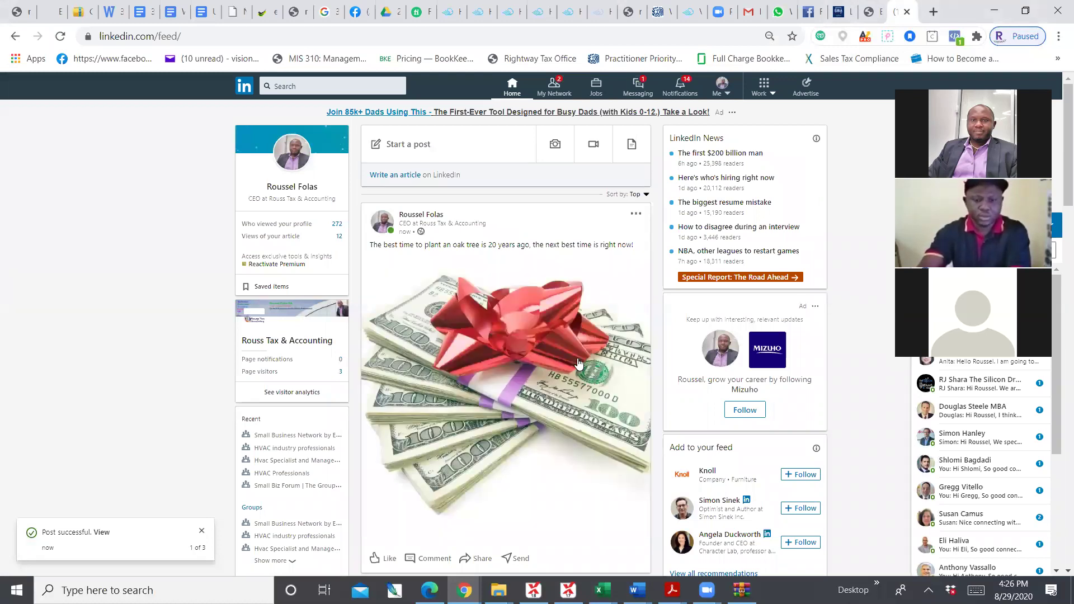
- Start sharing the newly published oak tree post, view who can see it, and discard the share draft
{"action": "scroll", "coordinate": [577, 361], "scroll_direction": "down", "scroll_amount": 4}
{"action": "scroll", "coordinate": [576, 359], "scroll_direction": "up", "scroll_amount": 3}
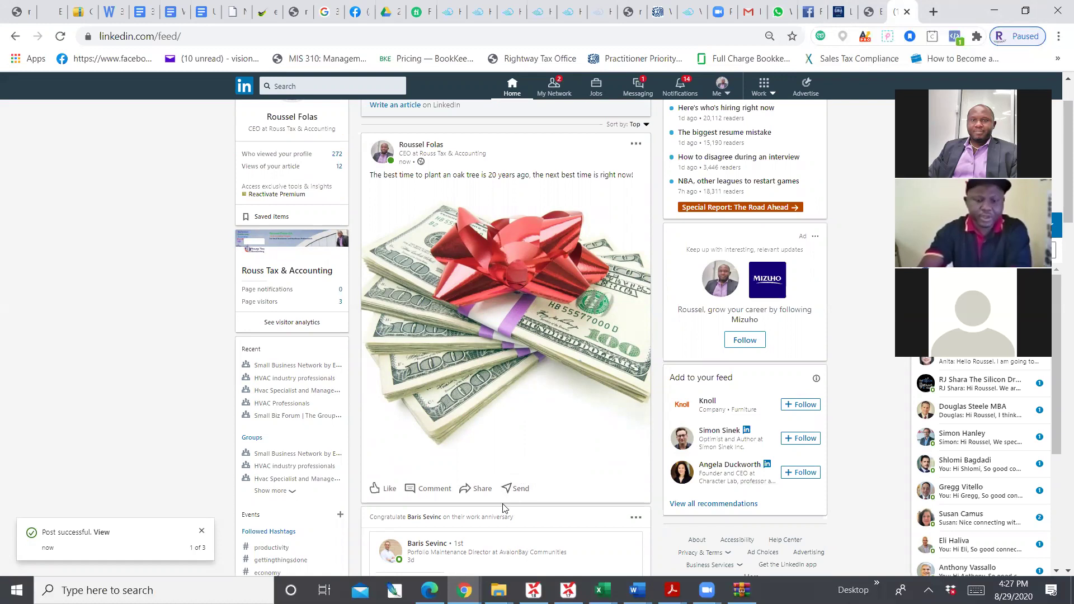
{"action": "left_click", "coordinate": [475, 489]}
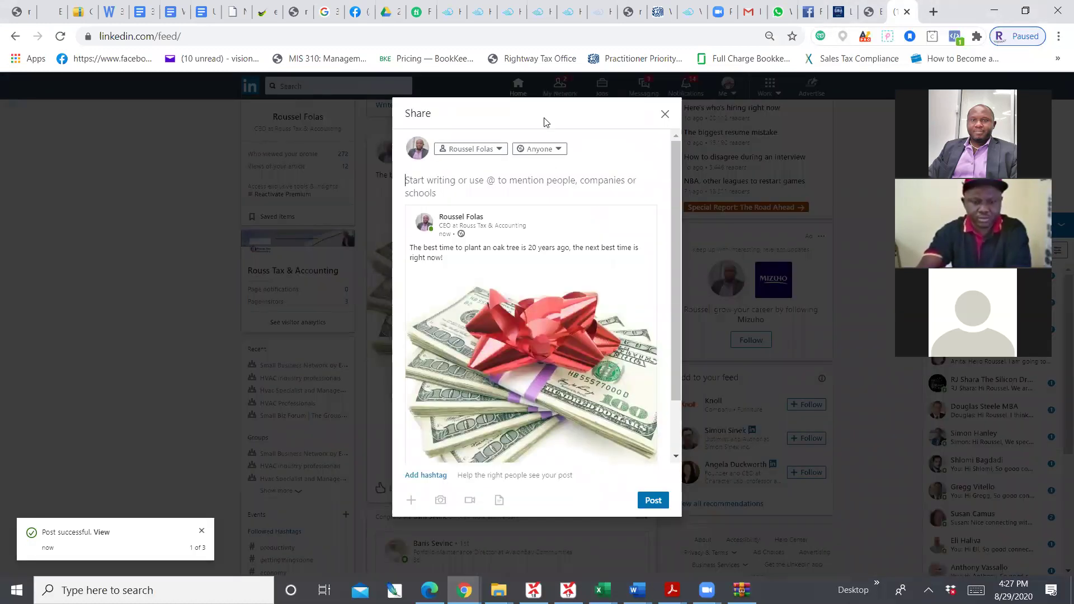
{"action": "left_click", "coordinate": [560, 149]}
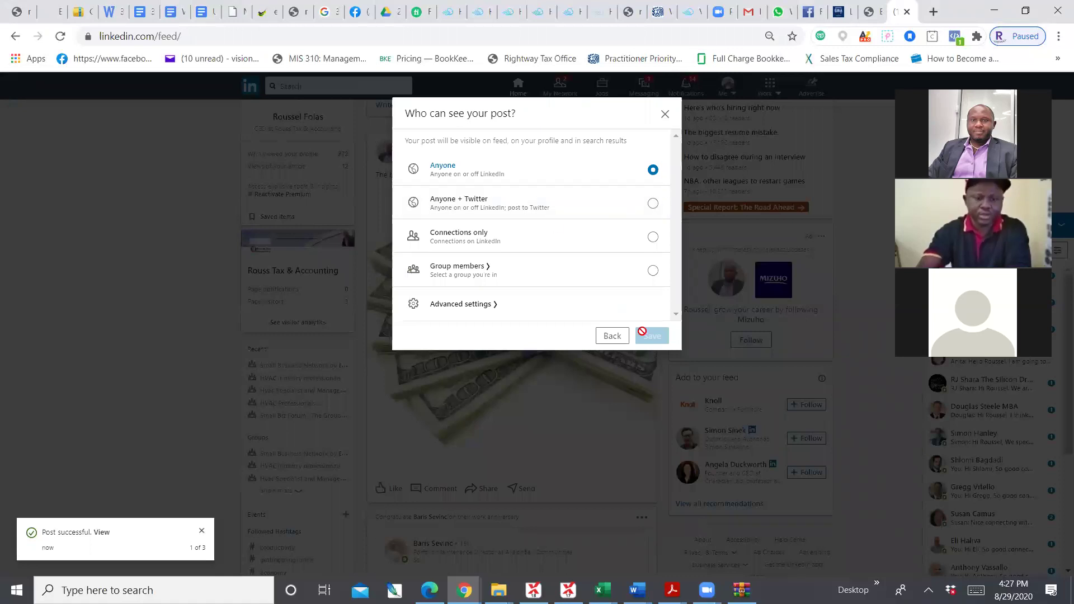
{"action": "left_click", "coordinate": [664, 115]}
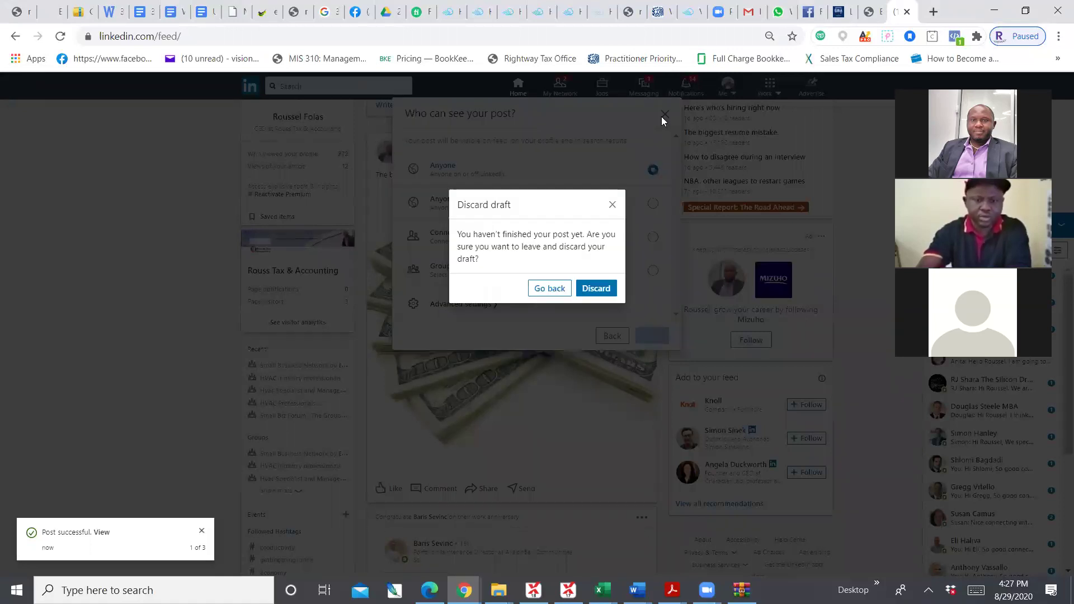
{"action": "left_click", "coordinate": [596, 289]}
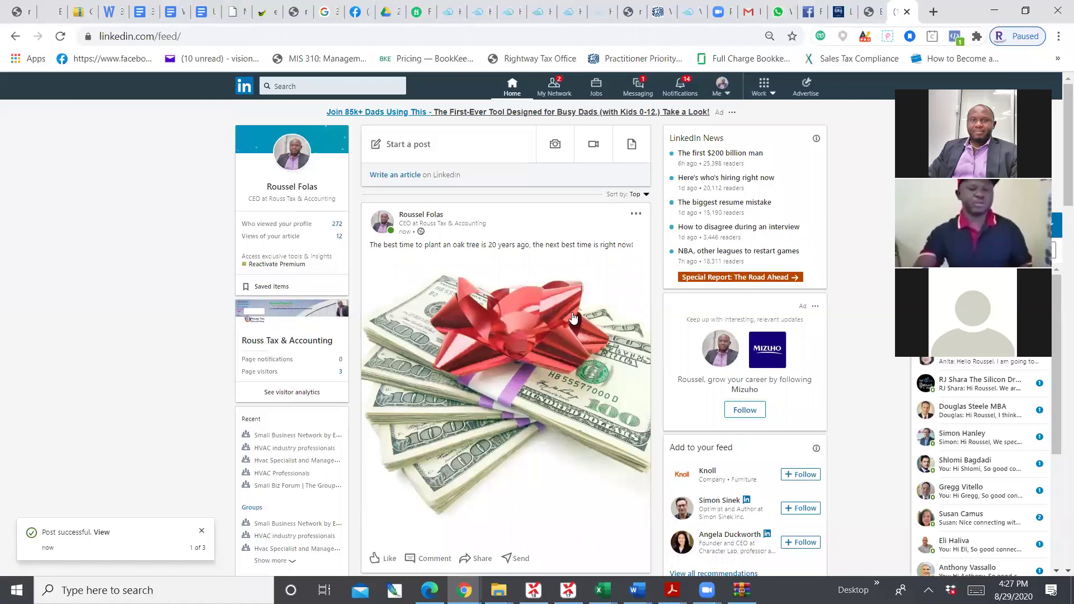
- Start sending the oak tree post as a private message, look up recipients by name, and close the message without sending it
{"action": "scroll", "coordinate": [481, 302], "scroll_direction": "down", "scroll_amount": 2}
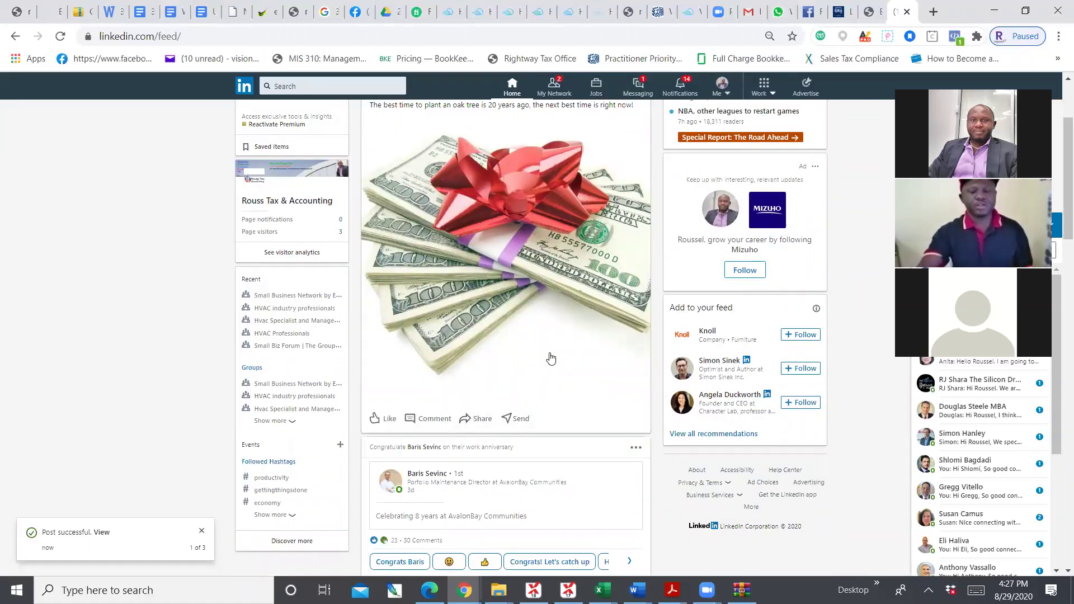
{"action": "left_click", "coordinate": [518, 421]}
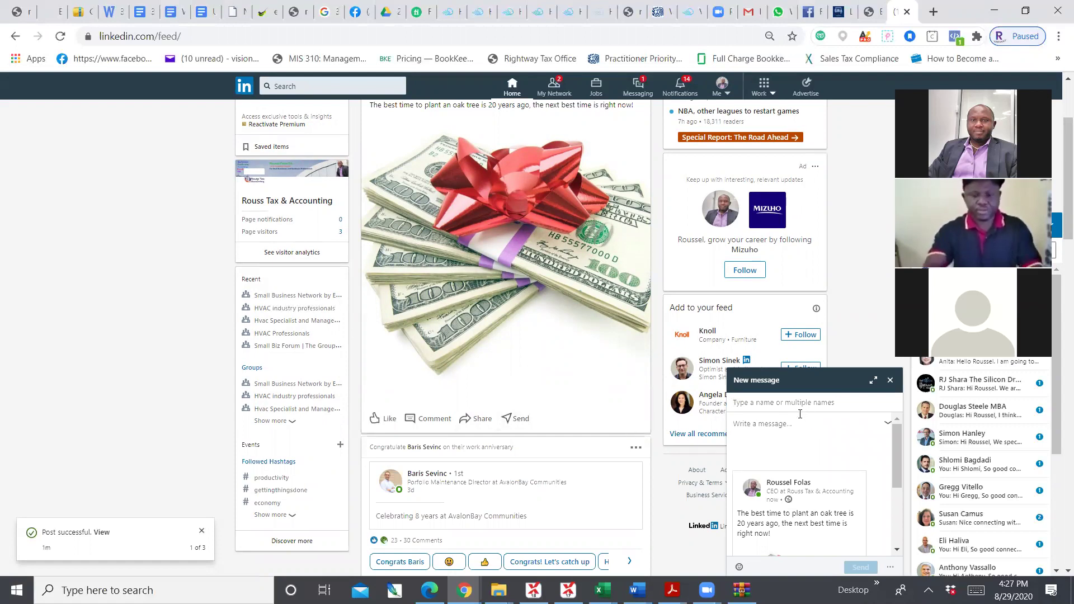
{"action": "type", "text": "di"}
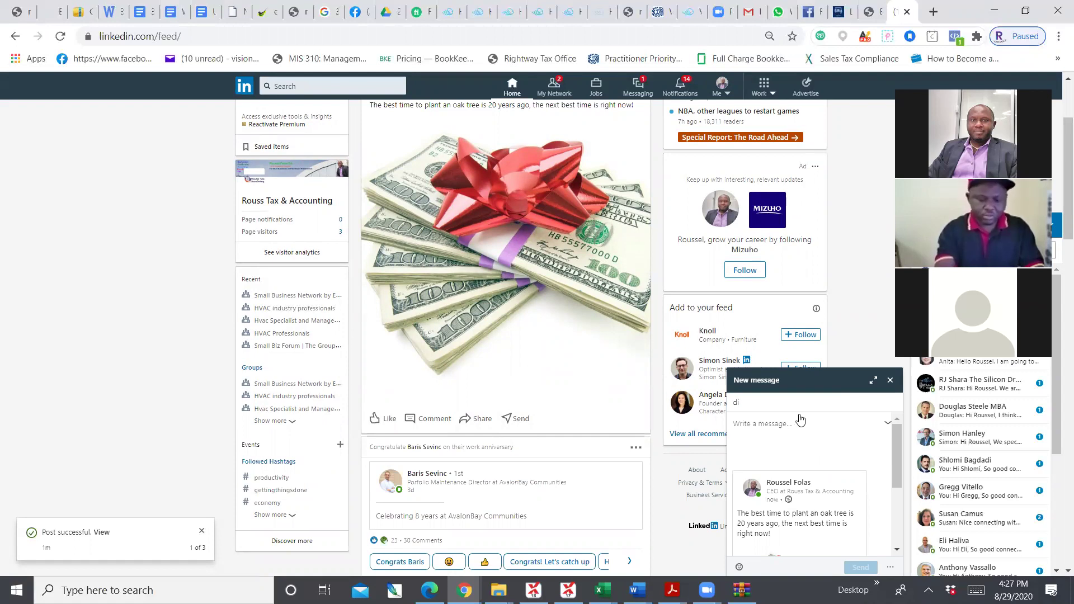
{"action": "key", "text": "BackSpace"}
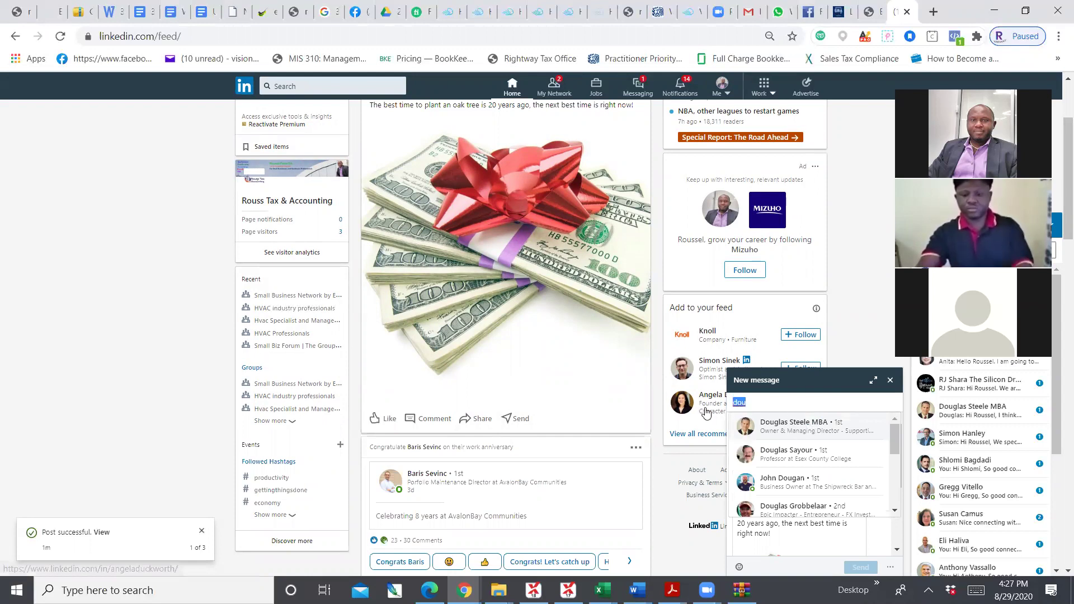
{"action": "key", "text": "BackSpace"}
{"action": "key", "text": "BackSpace"}
{"action": "key", "text": "BackSpace"}
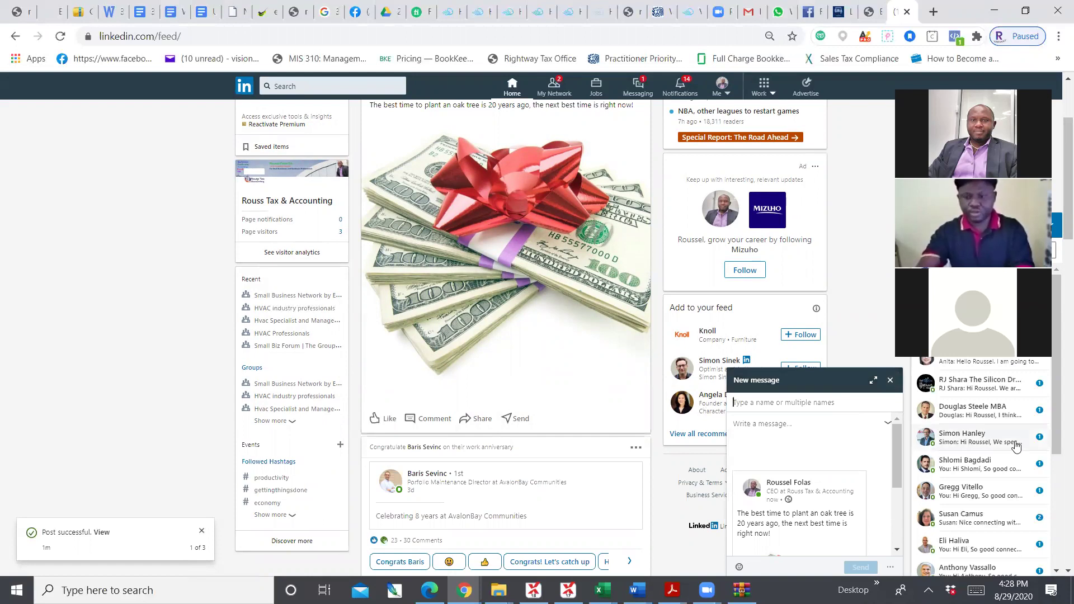
{"action": "scroll", "coordinate": [1001, 436], "scroll_direction": "down", "scroll_amount": 3}
{"action": "scroll", "coordinate": [990, 429], "scroll_direction": "up", "scroll_amount": 3}
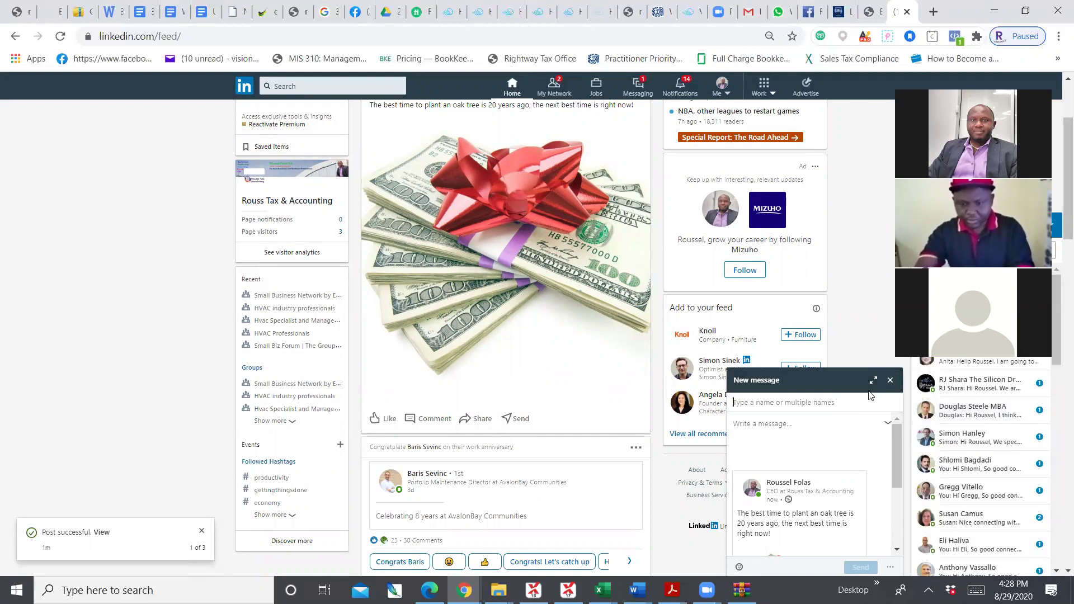
{"action": "left_click", "coordinate": [890, 380]}
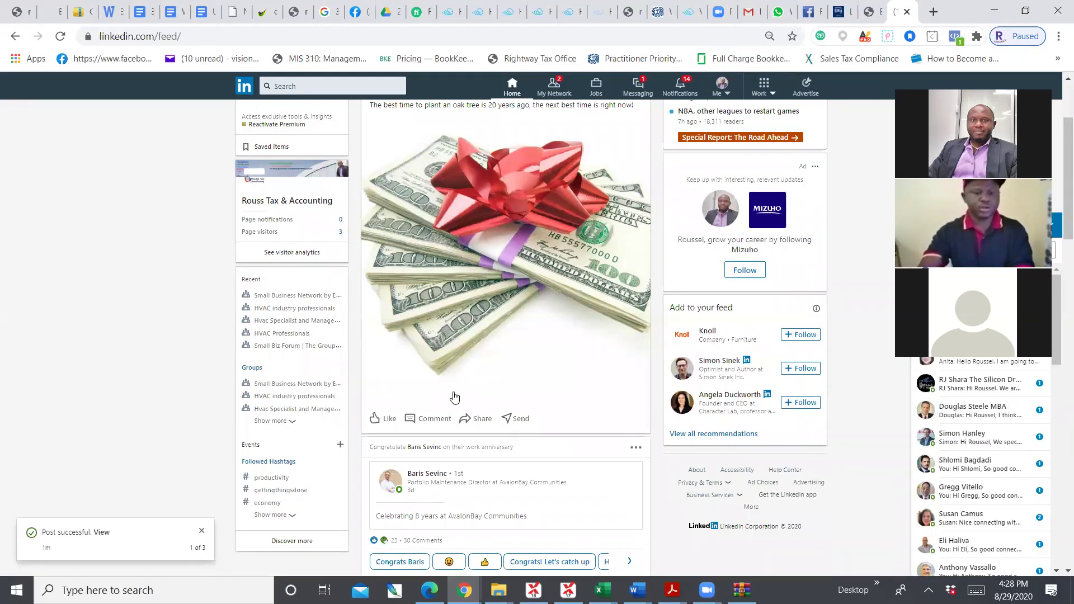
- Share the oak tree post to the feed with its visibility set to Connections only
{"action": "left_click", "coordinate": [475, 418]}
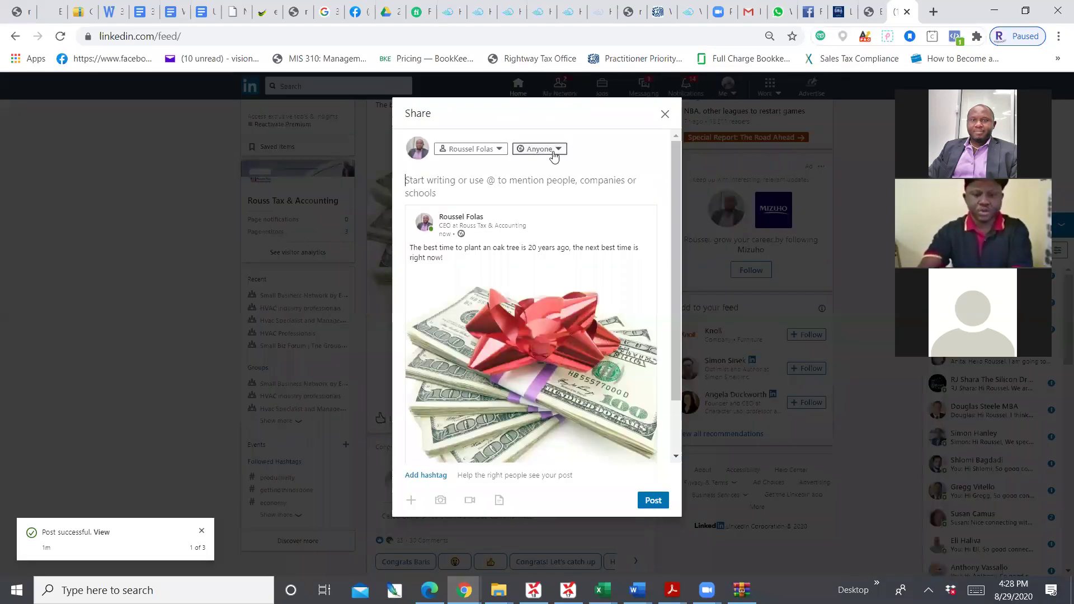
{"action": "left_click", "coordinate": [553, 149]}
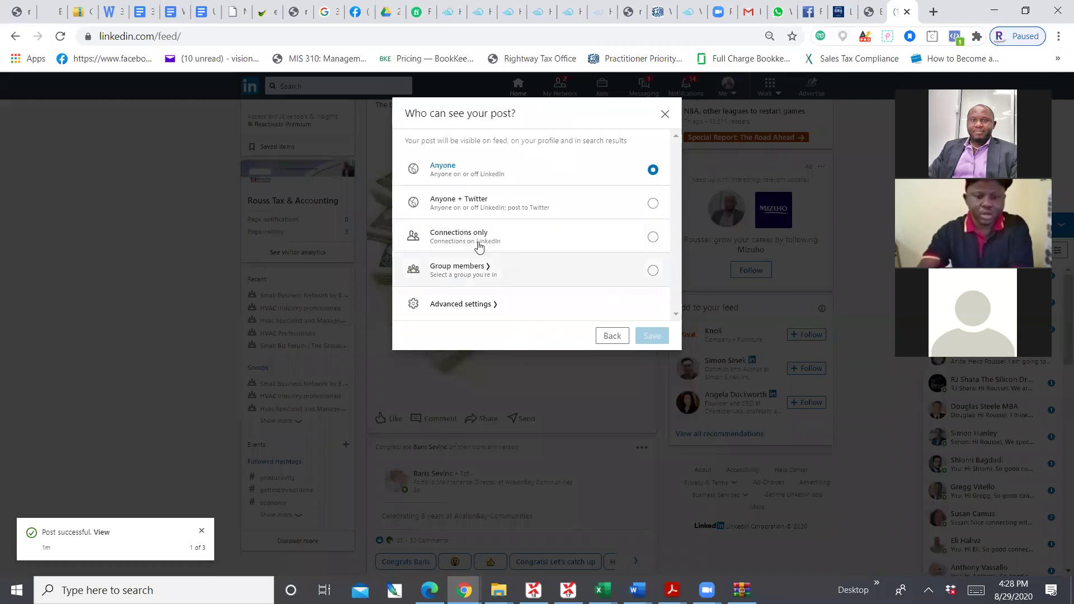
{"action": "left_click", "coordinate": [653, 237]}
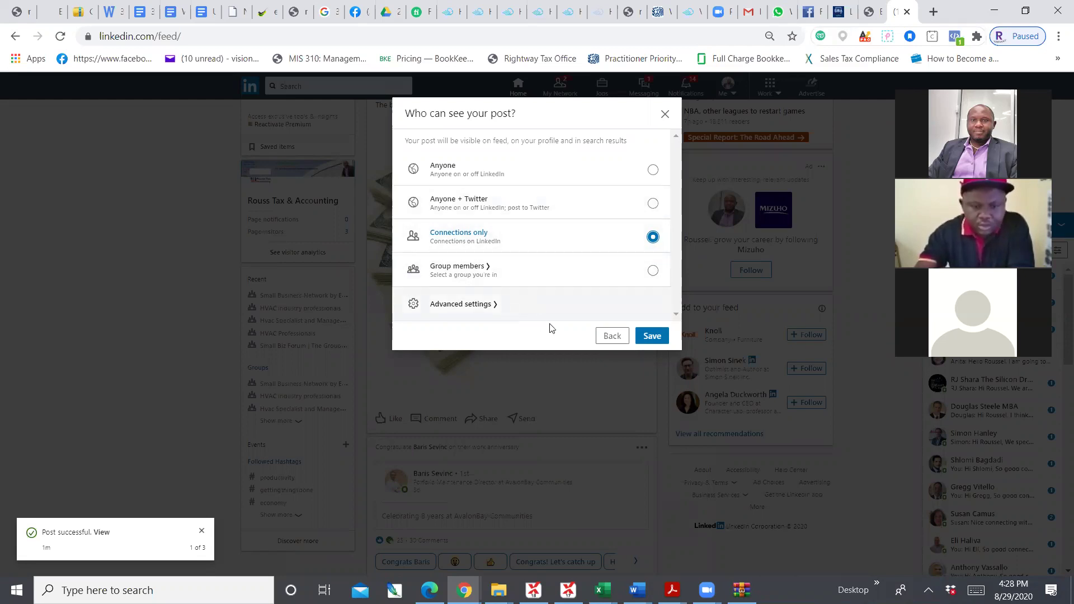
{"action": "left_click", "coordinate": [651, 336]}
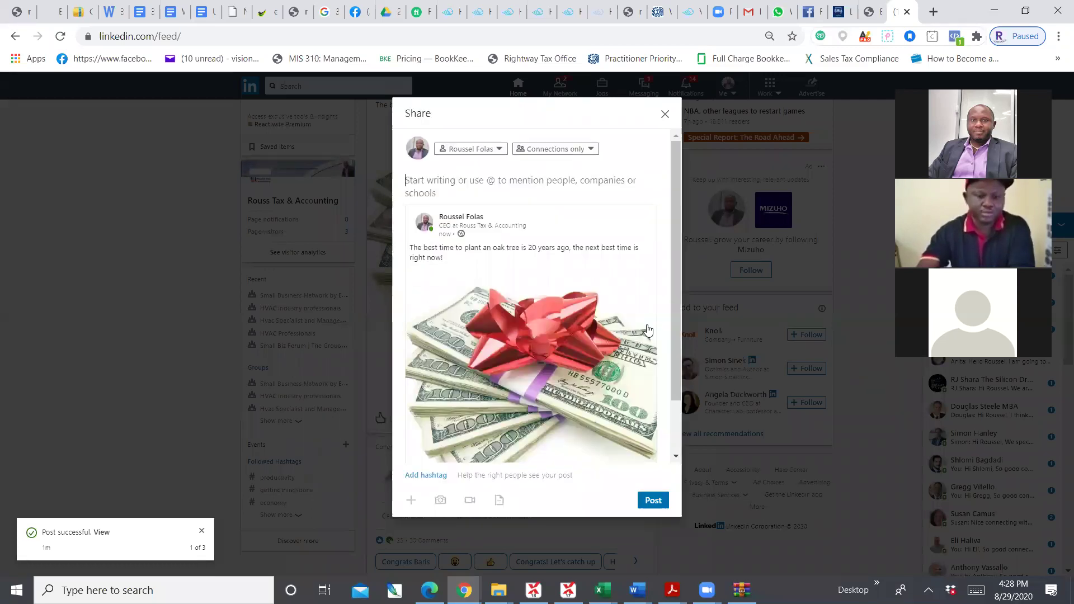
{"action": "left_click", "coordinate": [659, 502]}
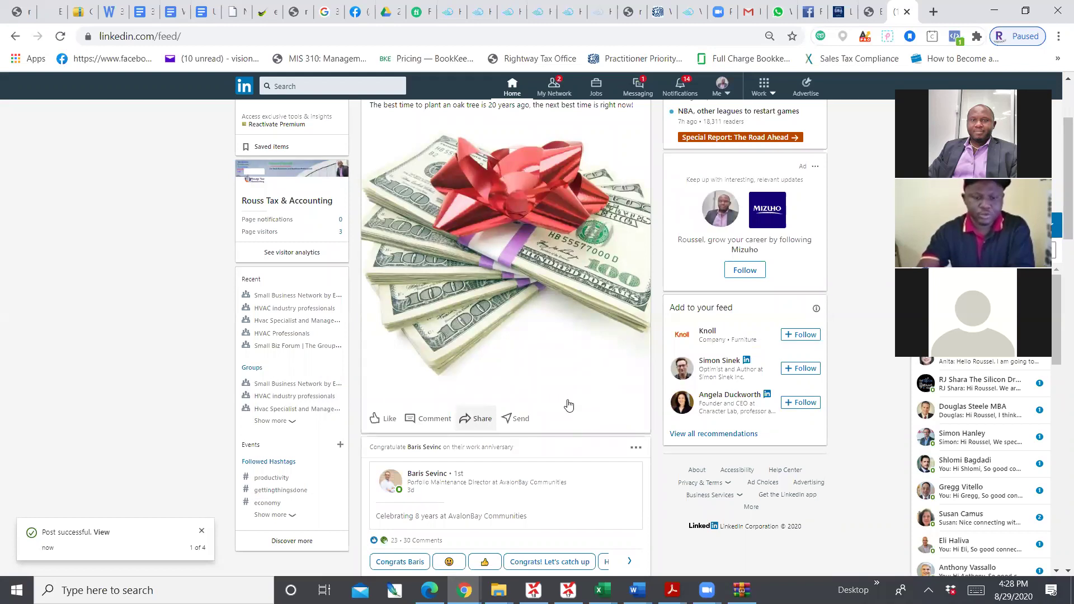
- Start a private message containing the oak tree post and examine its recipient field, message area and attached post preview
{"action": "scroll", "coordinate": [570, 386], "scroll_direction": "up", "scroll_amount": 3}
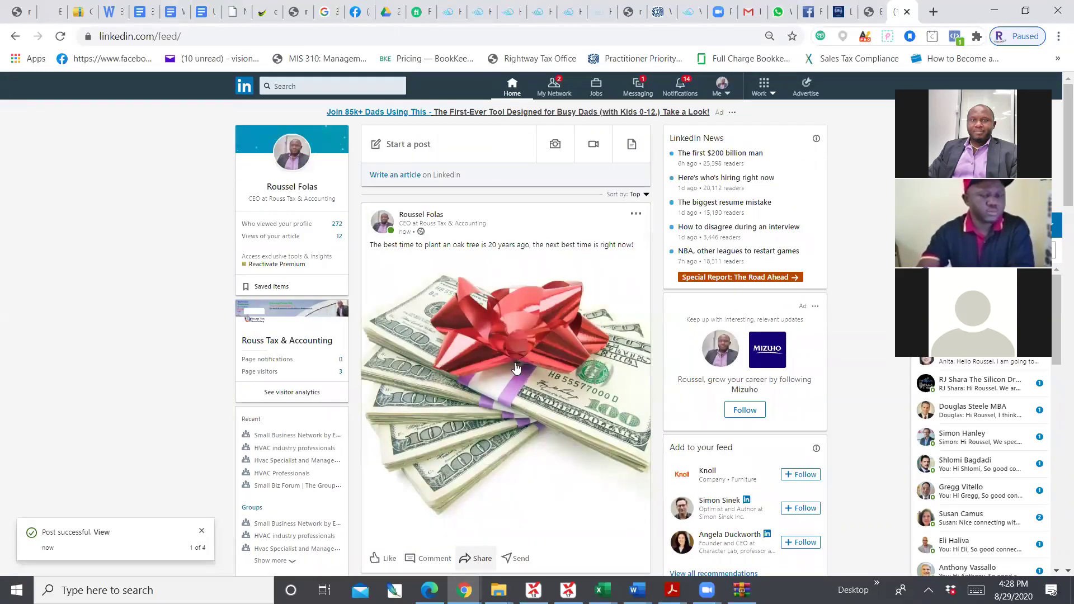
{"action": "scroll", "coordinate": [515, 367], "scroll_direction": "down", "scroll_amount": 7}
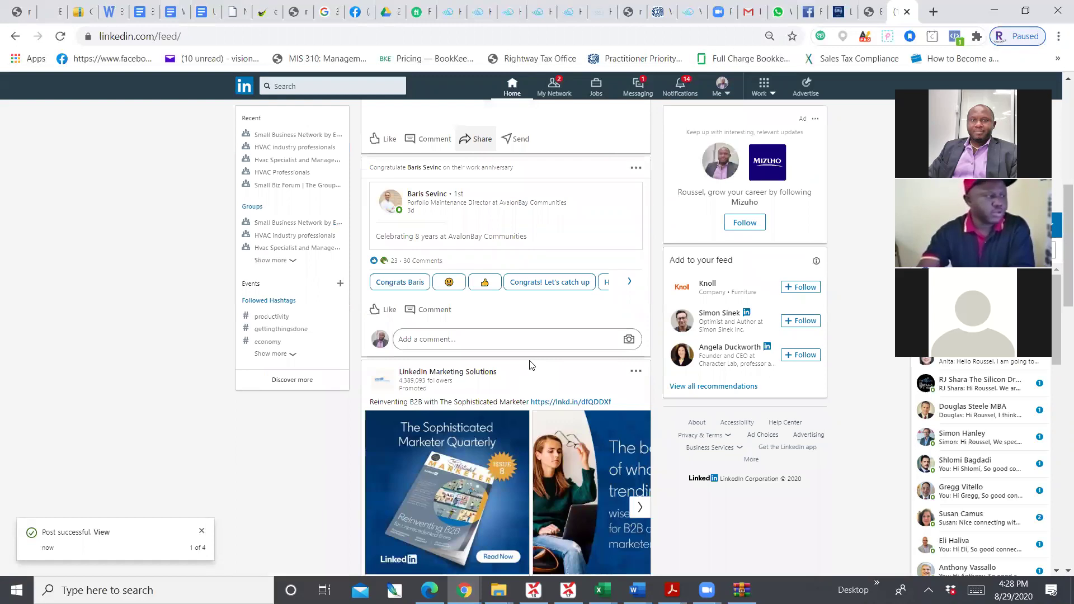
{"action": "scroll", "coordinate": [520, 339], "scroll_direction": "up", "scroll_amount": 3}
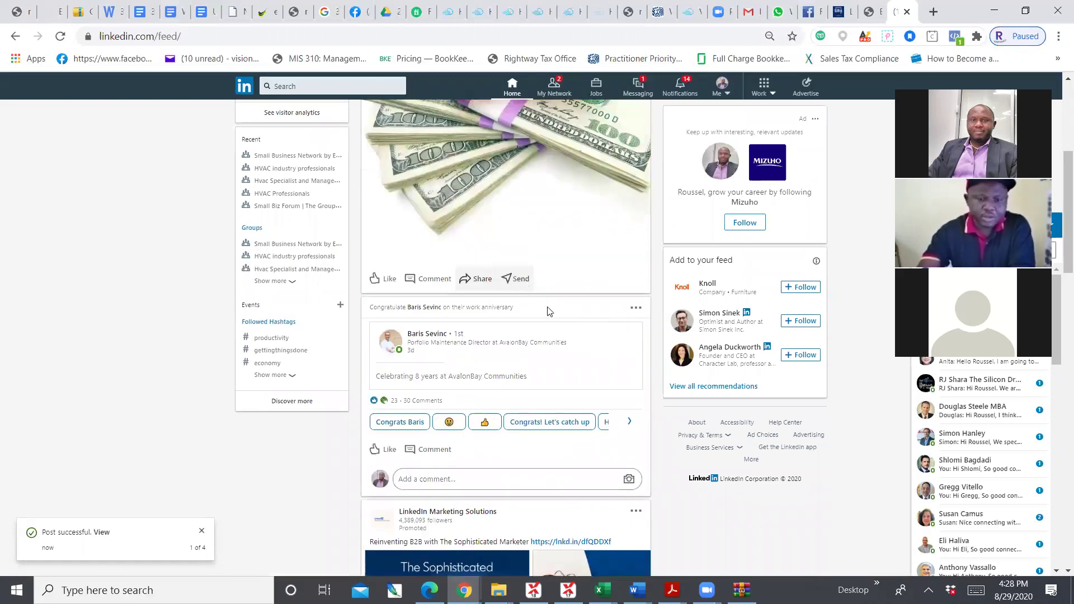
{"action": "left_click", "coordinate": [518, 282]}
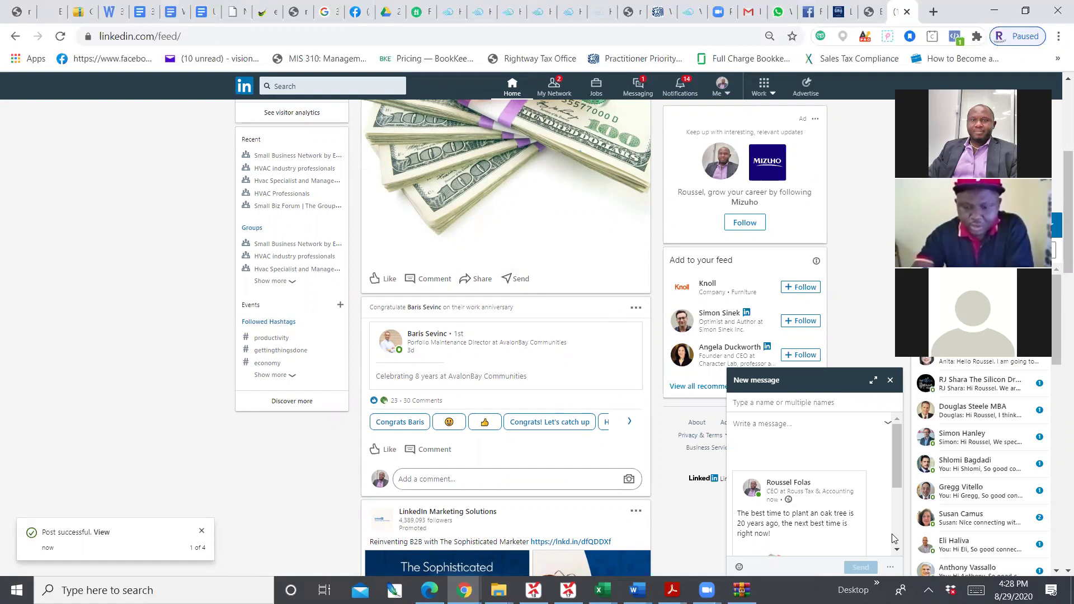
{"action": "scroll", "coordinate": [806, 457], "scroll_direction": "down", "scroll_amount": 3}
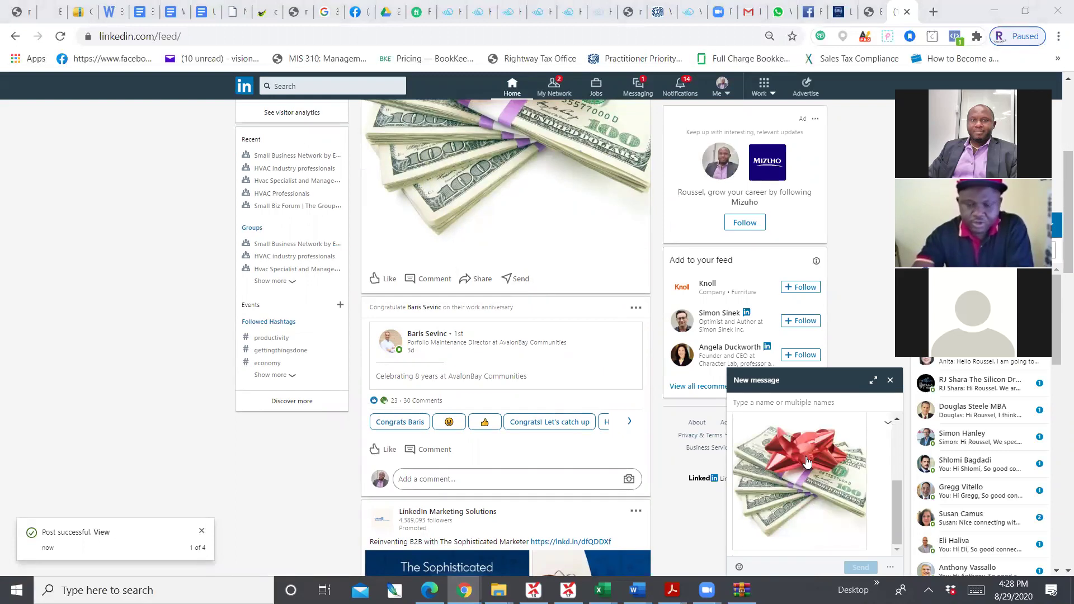
{"action": "scroll", "coordinate": [806, 459], "scroll_direction": "up", "scroll_amount": 3}
{"action": "scroll", "coordinate": [806, 461], "scroll_direction": "down", "scroll_amount": 3}
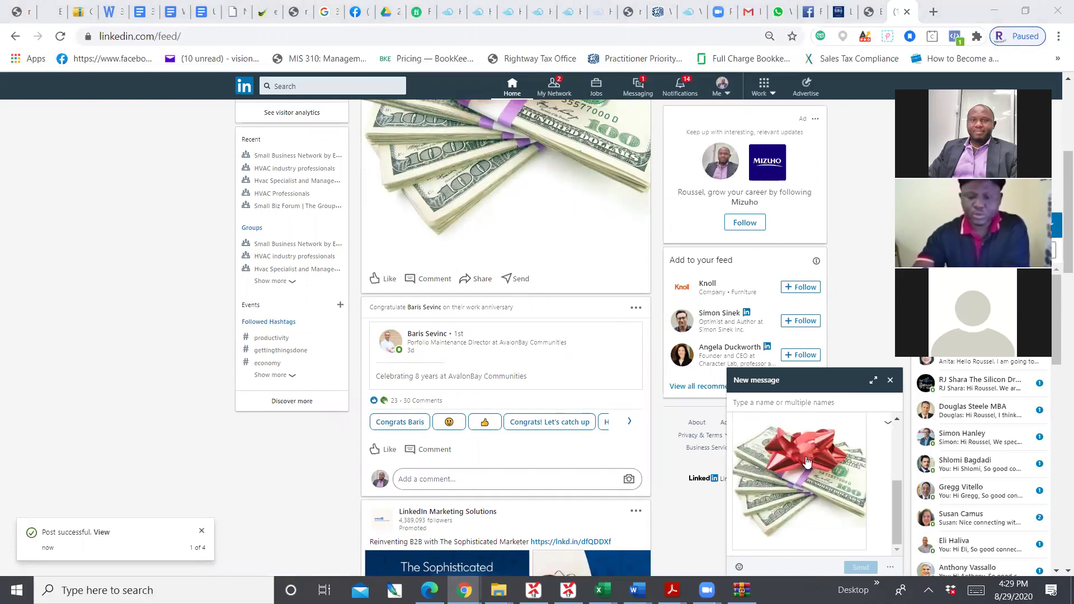
{"action": "scroll", "coordinate": [806, 462], "scroll_direction": "up", "scroll_amount": 3}
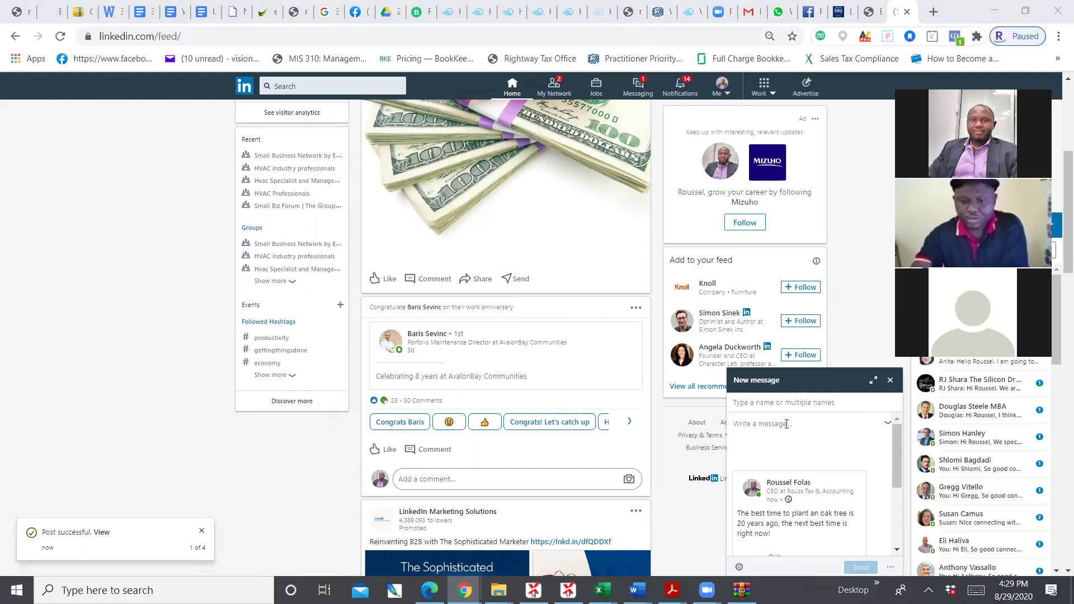
{"action": "left_click_drag", "start_coordinate": [806, 381], "coordinate": [762, 380]}
{"action": "left_click", "coordinate": [845, 565]}
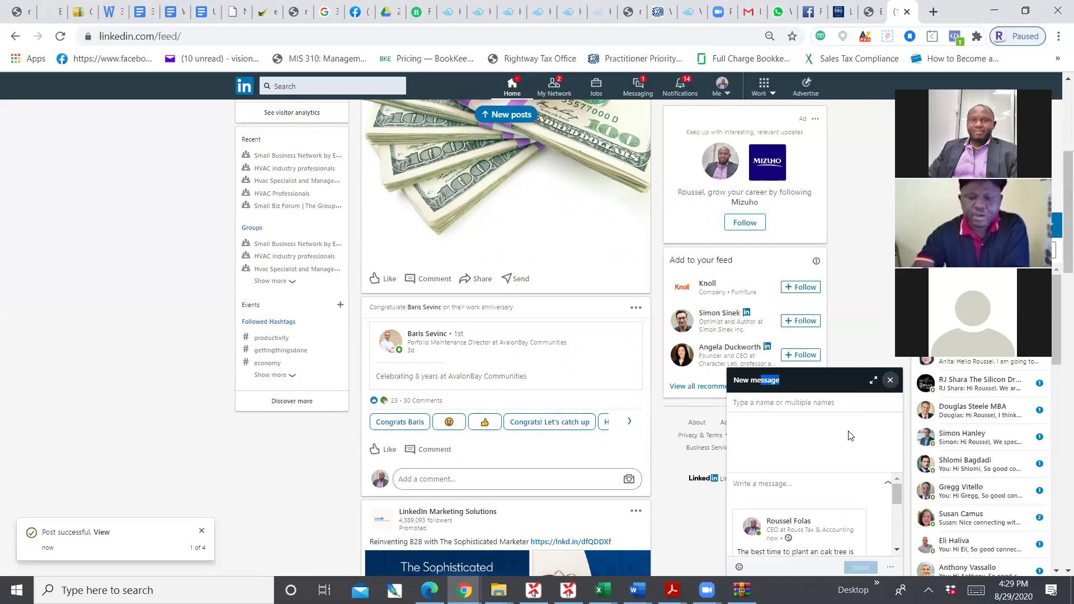
{"action": "left_click", "coordinate": [762, 483]}
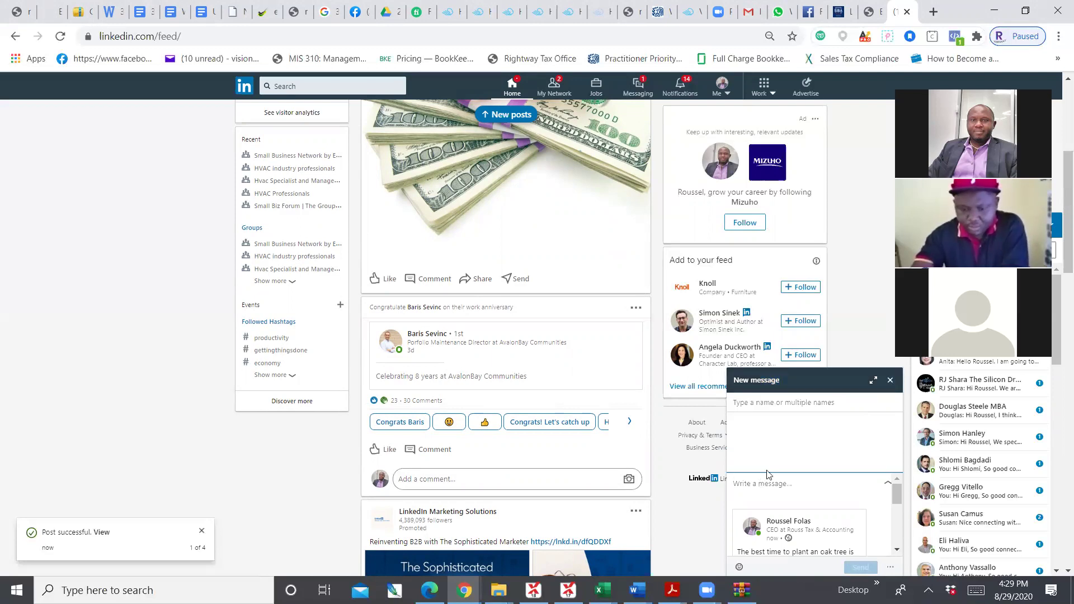
{"action": "left_click", "coordinate": [789, 426]}
{"action": "left_click", "coordinate": [749, 487]}
{"action": "scroll", "coordinate": [880, 488], "scroll_direction": "down", "scroll_amount": 3}
{"action": "scroll", "coordinate": [880, 488], "scroll_direction": "up", "scroll_amount": 3}
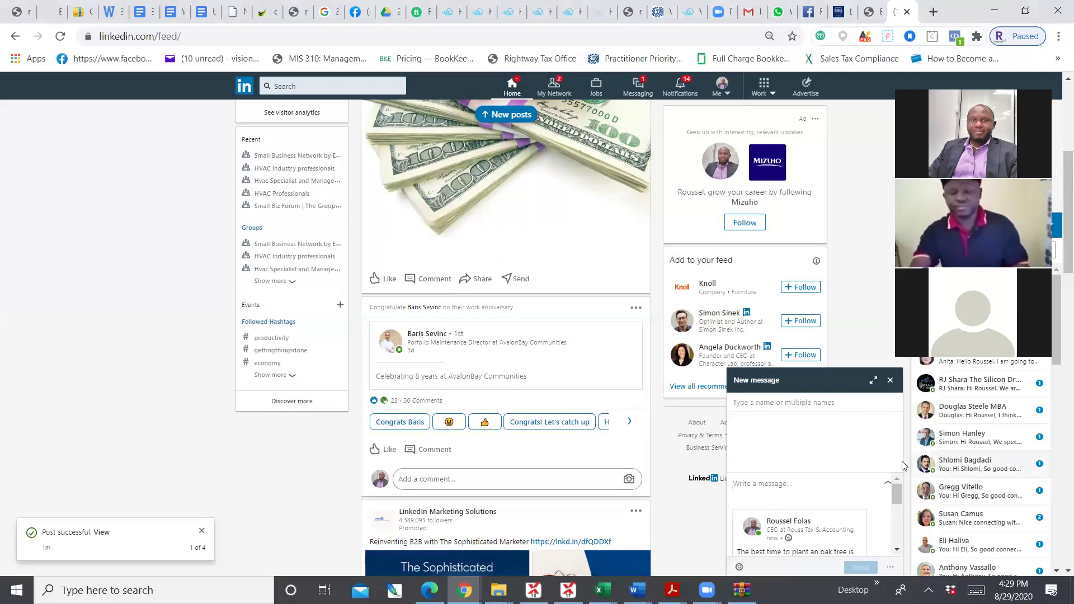
- Look through the recent conversations, view one of them, and close both the conversation and the unsent message draft
{"action": "scroll", "coordinate": [1005, 456], "scroll_direction": "down", "scroll_amount": 10}
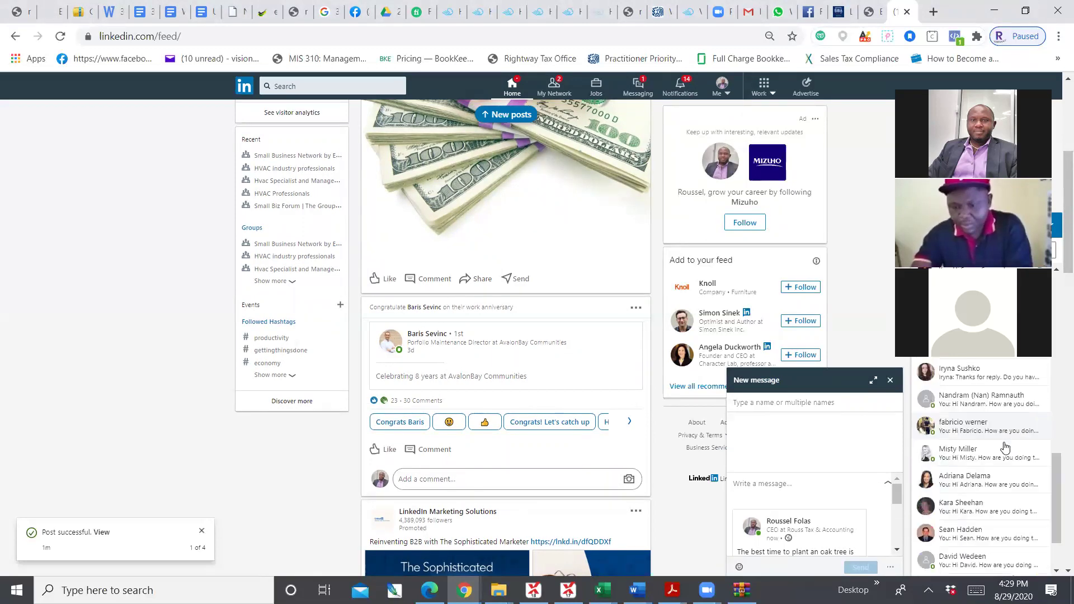
{"action": "scroll", "coordinate": [1006, 447], "scroll_direction": "up", "scroll_amount": 10}
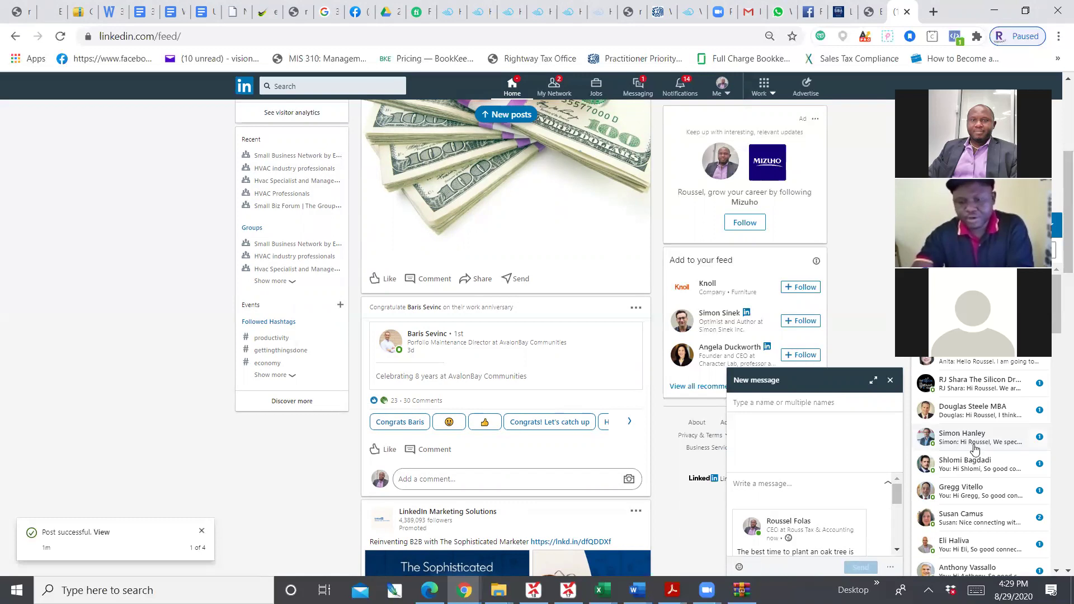
{"action": "scroll", "coordinate": [975, 445], "scroll_direction": "down", "scroll_amount": 10}
{"action": "scroll", "coordinate": [977, 442], "scroll_direction": "up", "scroll_amount": 8}
{"action": "scroll", "coordinate": [976, 443], "scroll_direction": "up", "scroll_amount": 2}
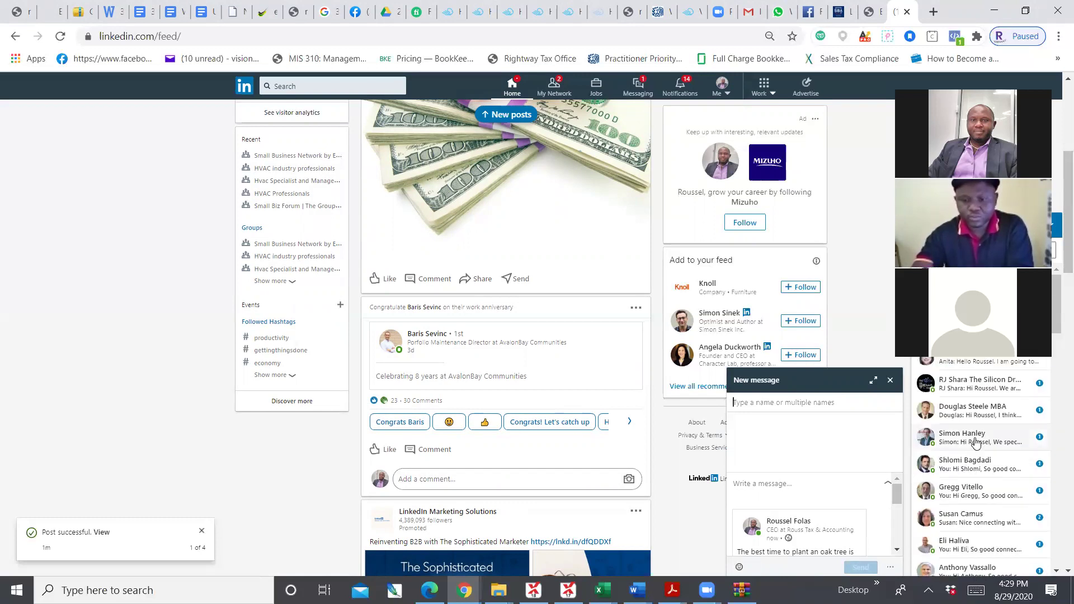
{"action": "left_click", "coordinate": [958, 384]}
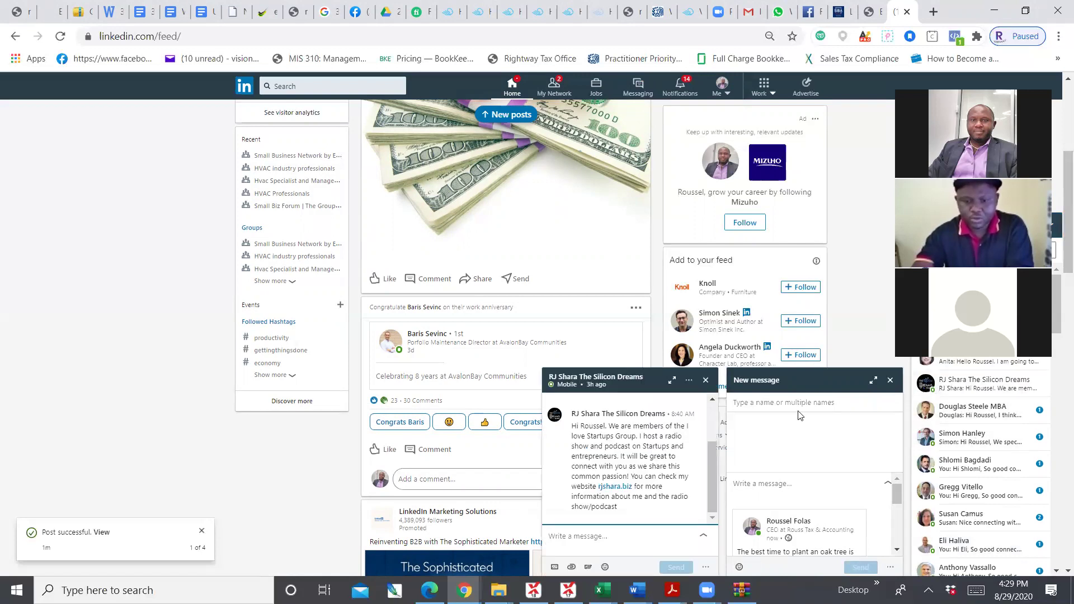
{"action": "left_click", "coordinate": [706, 381]}
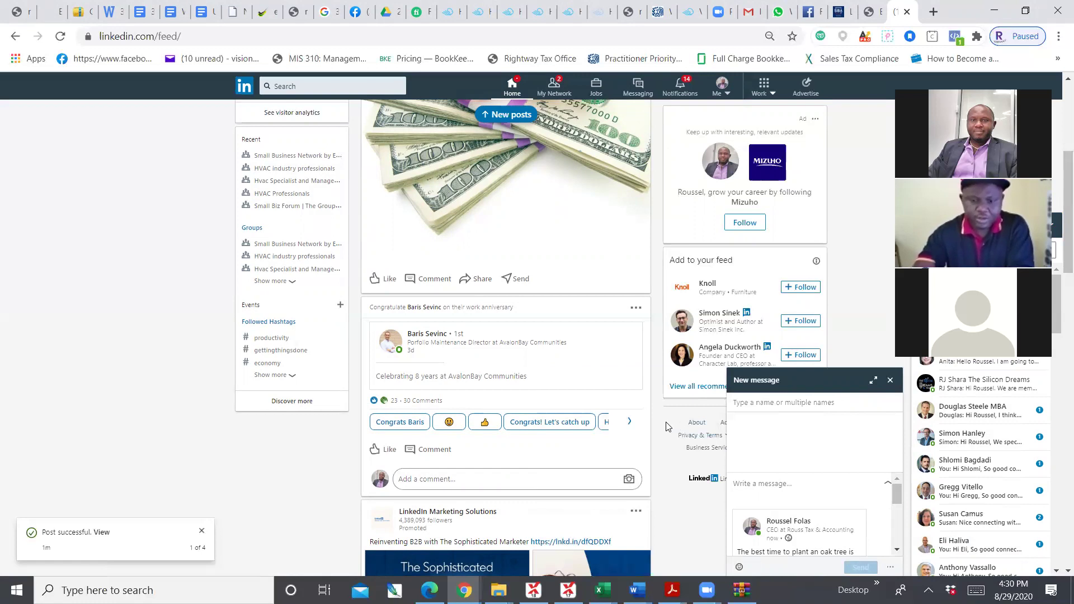
{"action": "left_click", "coordinate": [890, 382]}
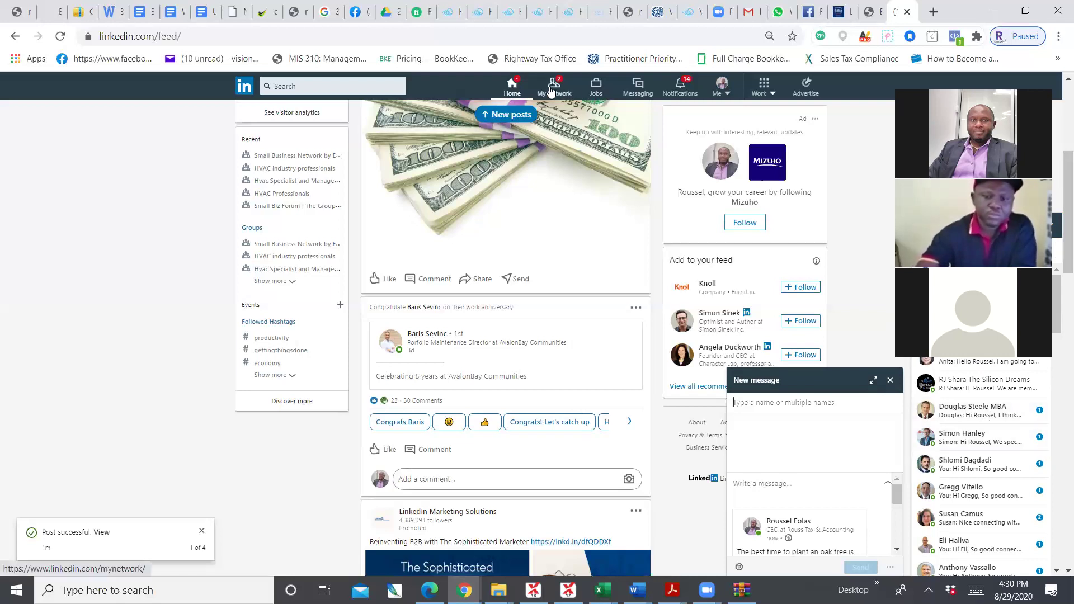
{"action": "left_click", "coordinate": [891, 380]}
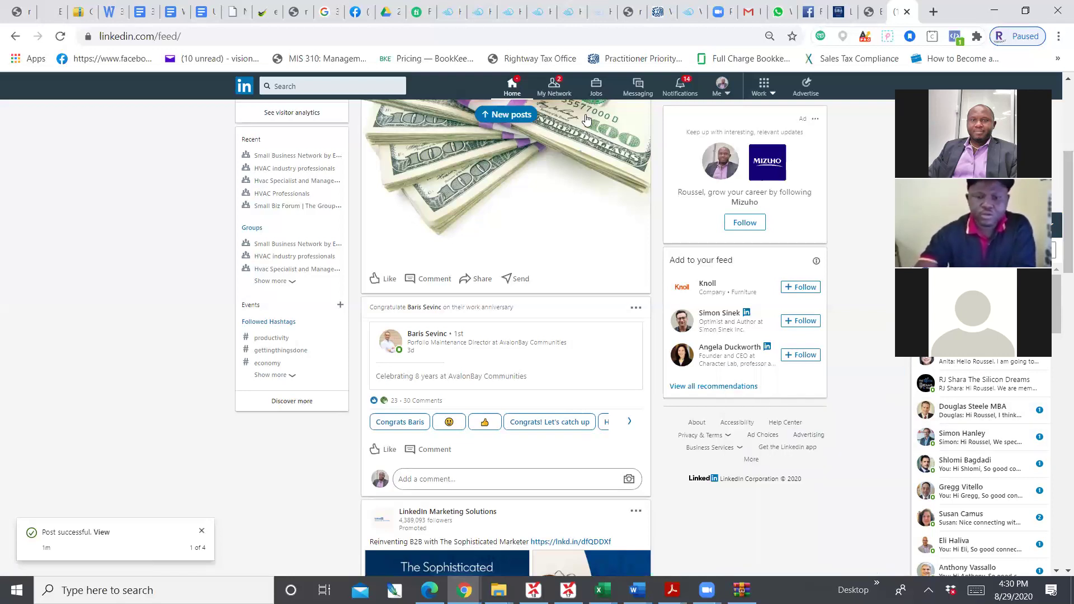
- Open the full list of connections from the network page and look through the most recently added people
{"action": "left_click", "coordinate": [554, 88]}
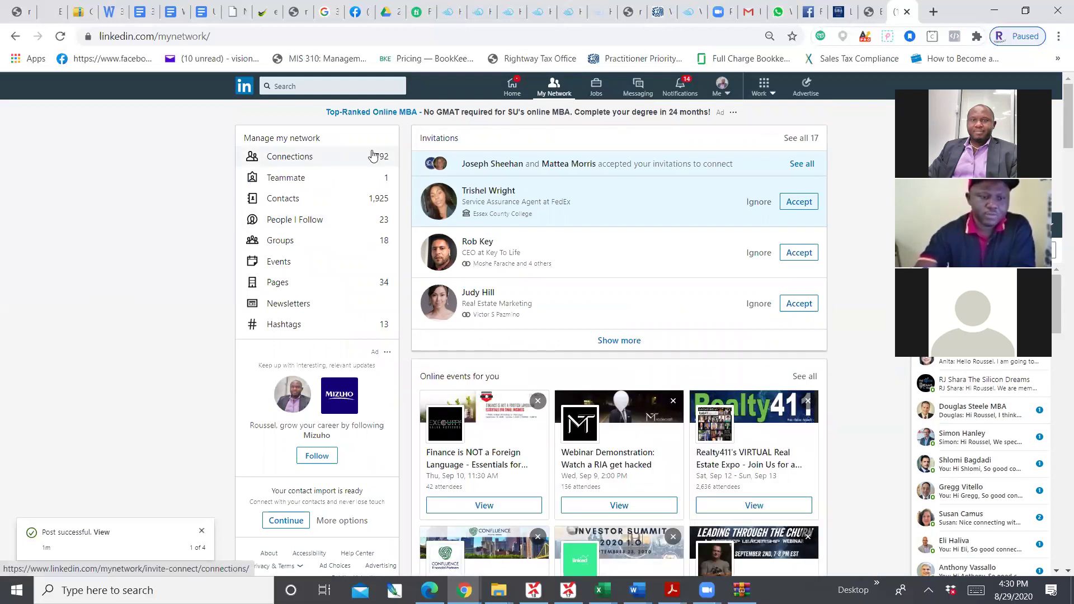
{"action": "left_click", "coordinate": [339, 157]}
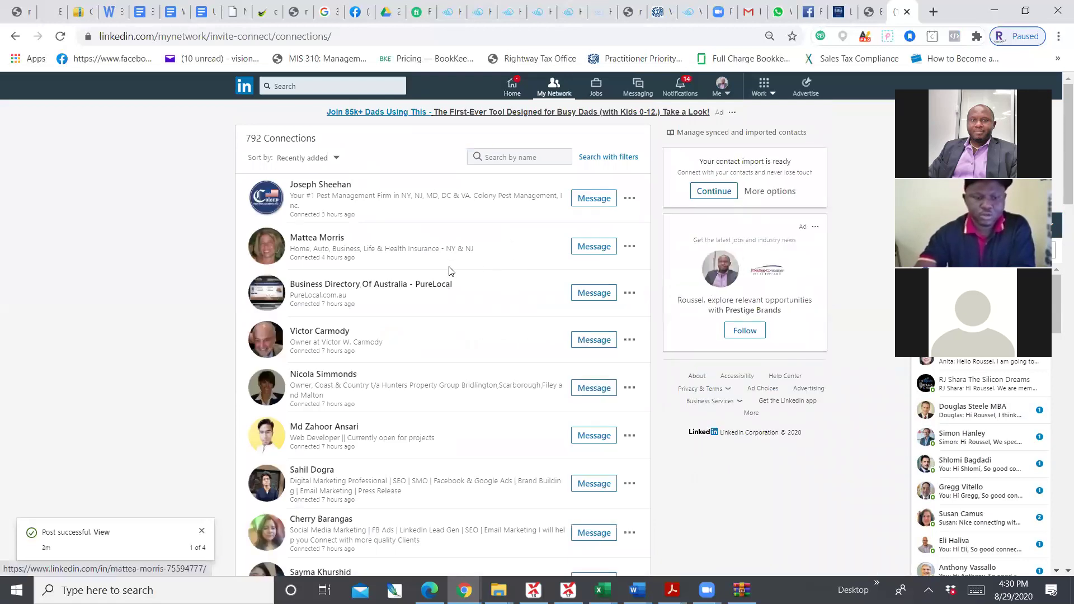
{"action": "scroll", "coordinate": [448, 274], "scroll_direction": "down", "scroll_amount": 20}
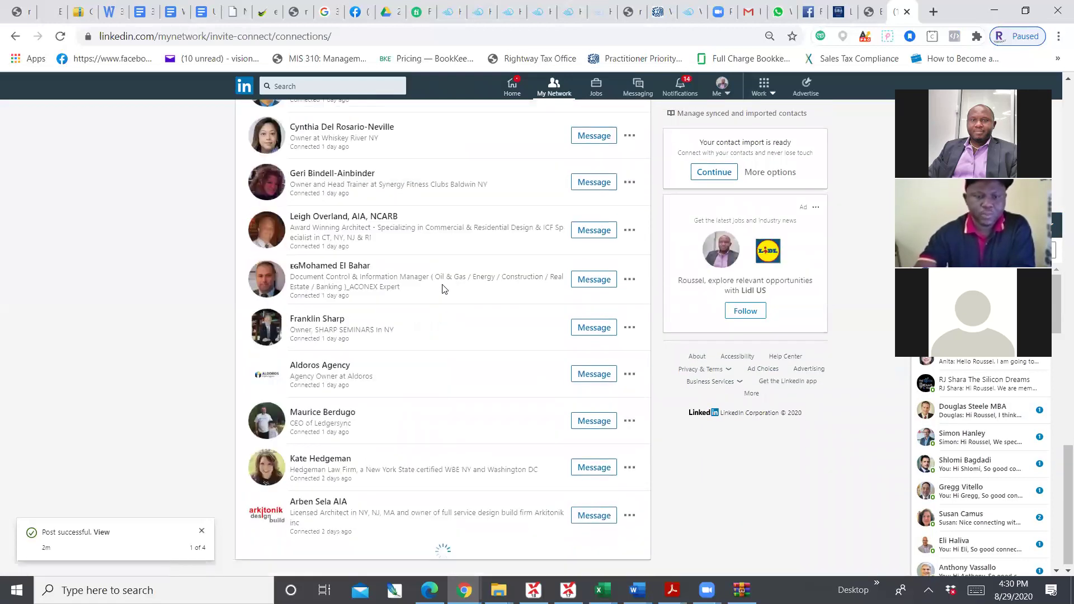
{"action": "scroll", "coordinate": [464, 252], "scroll_direction": "up", "scroll_amount": 6}
{"action": "scroll", "coordinate": [478, 226], "scroll_direction": "up", "scroll_amount": 12}
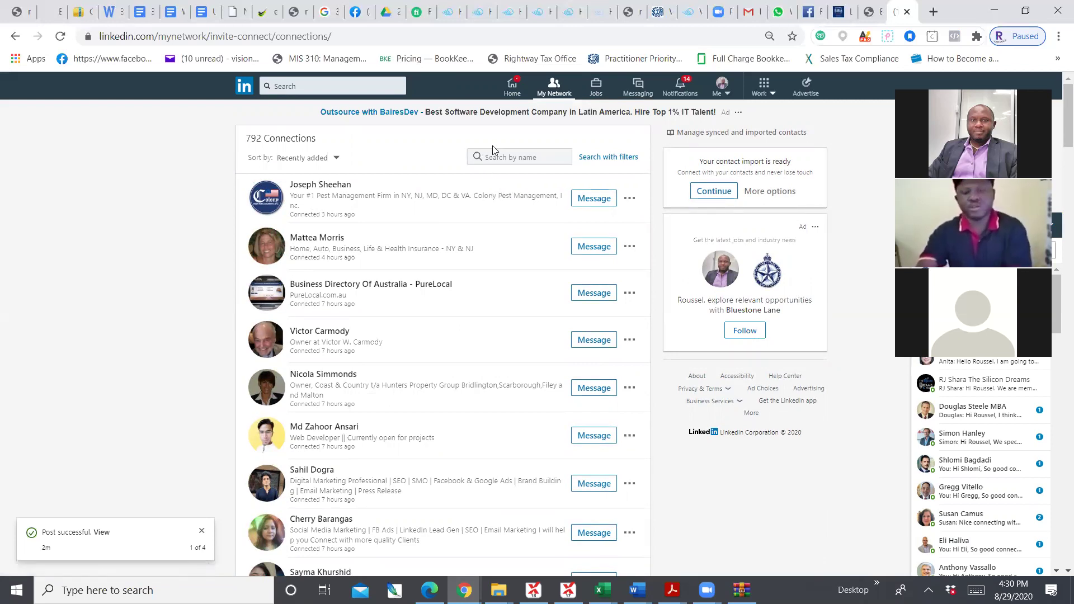
- Return to the home feed and copy the link to the oak tree post
{"action": "left_click", "coordinate": [512, 86]}
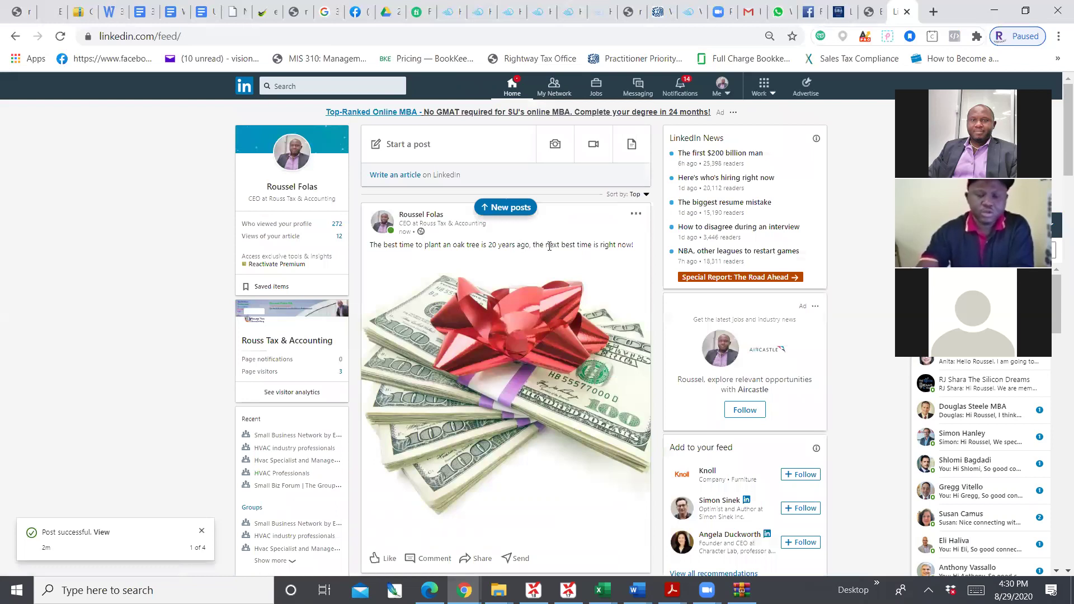
{"action": "scroll", "coordinate": [551, 290], "scroll_direction": "down", "scroll_amount": 3}
{"action": "scroll", "coordinate": [551, 289], "scroll_direction": "down", "scroll_amount": 3}
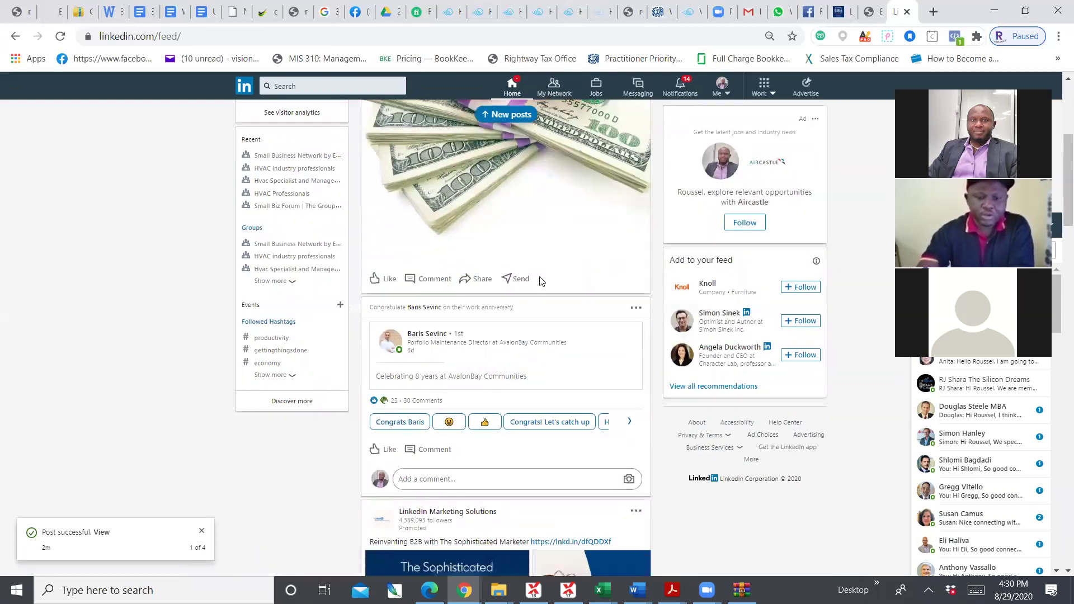
{"action": "scroll", "coordinate": [603, 250], "scroll_direction": "up", "scroll_amount": 6}
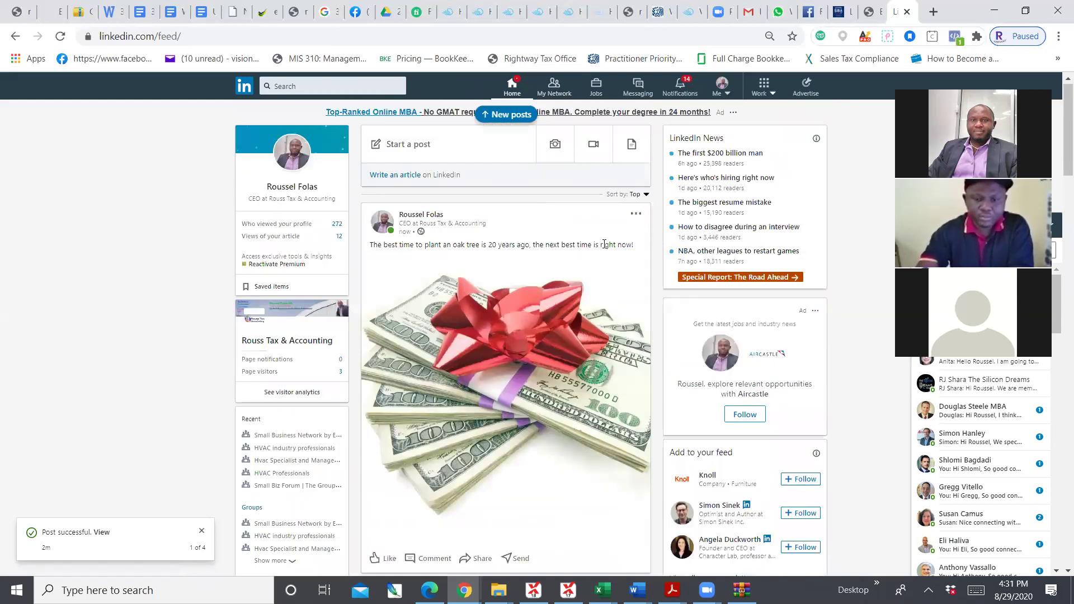
{"action": "left_click", "coordinate": [636, 213]}
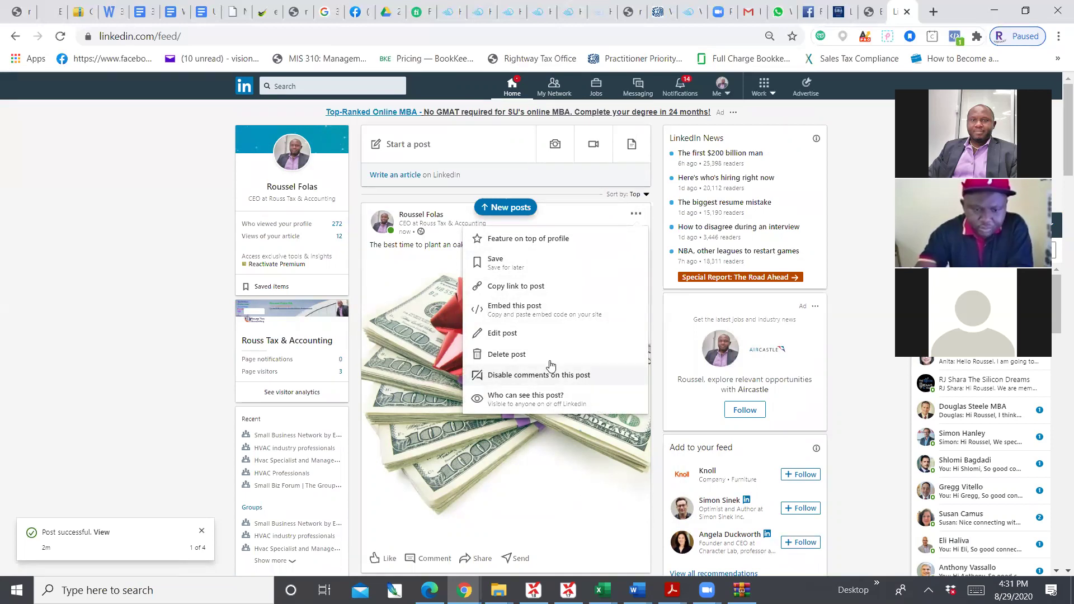
{"action": "left_click", "coordinate": [526, 288]}
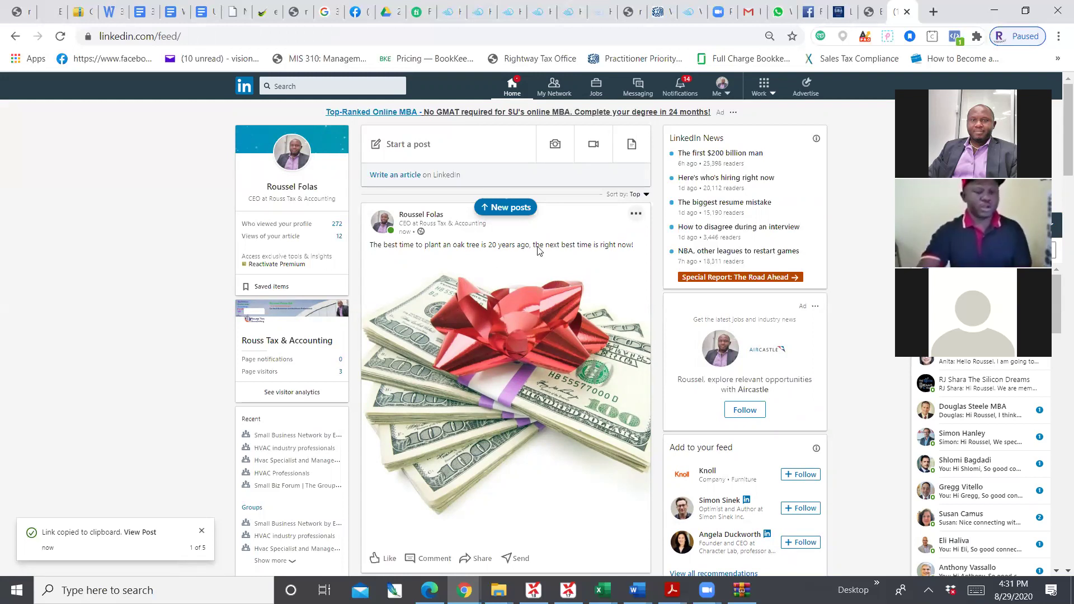
- Review the oak tree post's options without choosing one and open the full list of connections
{"action": "left_click", "coordinate": [636, 215]}
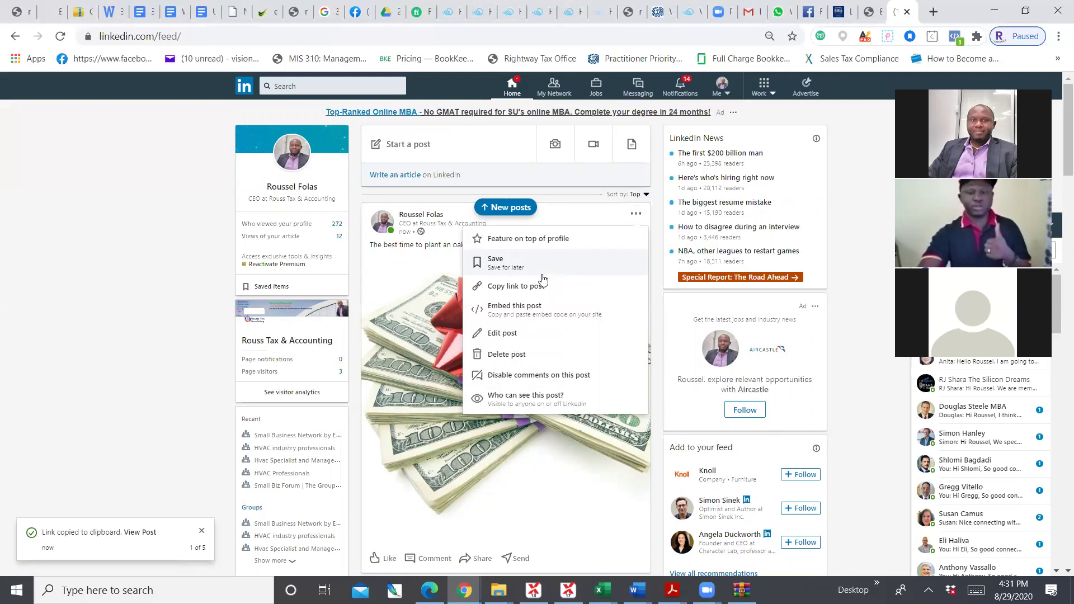
{"action": "left_click", "coordinate": [192, 291]}
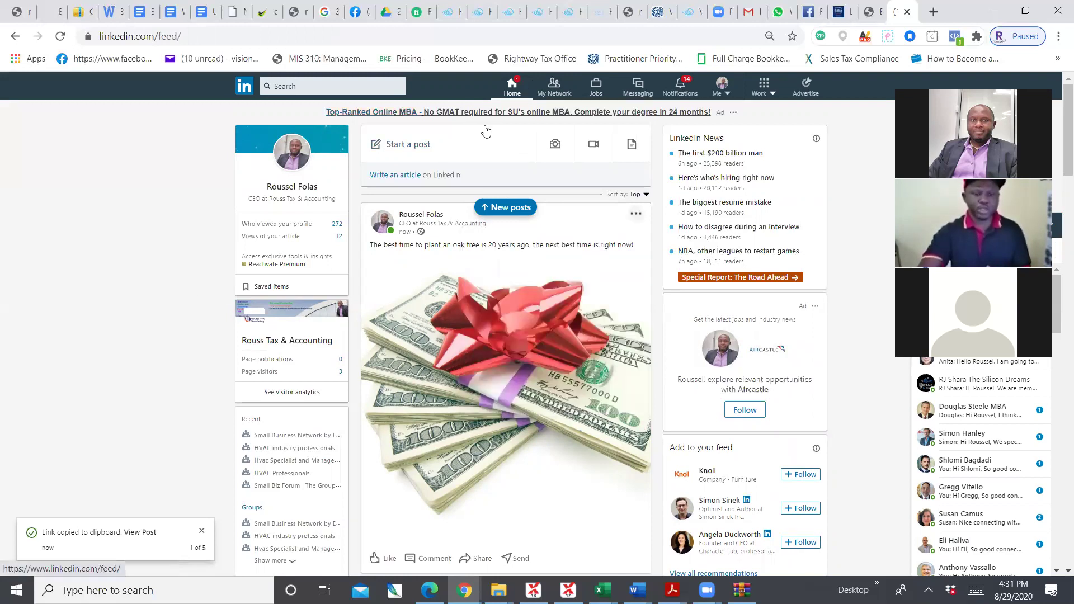
{"action": "left_click", "coordinate": [555, 87]}
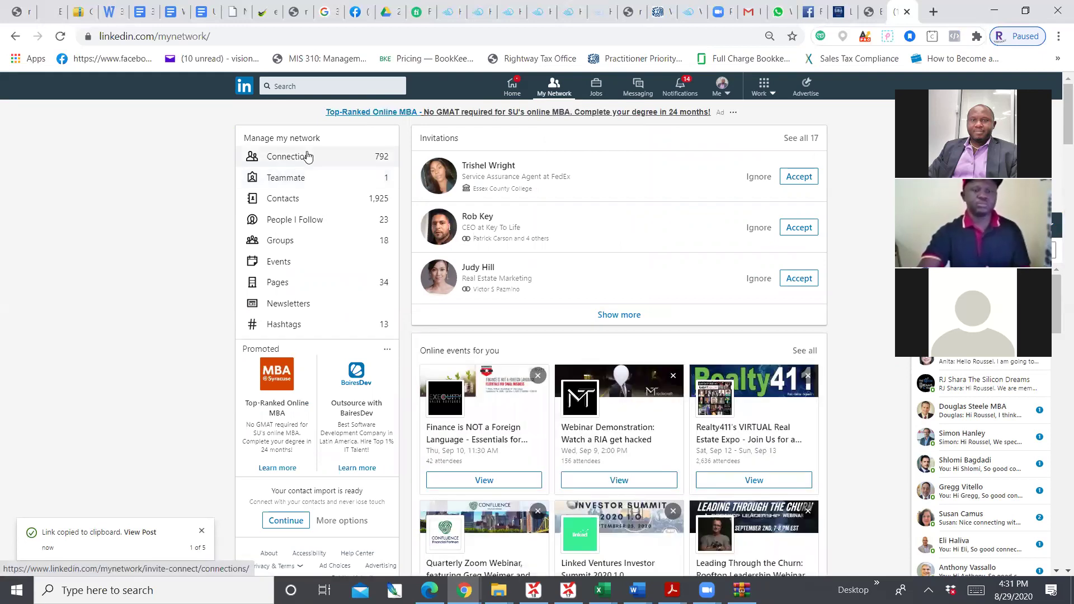
{"action": "left_click", "coordinate": [307, 157]}
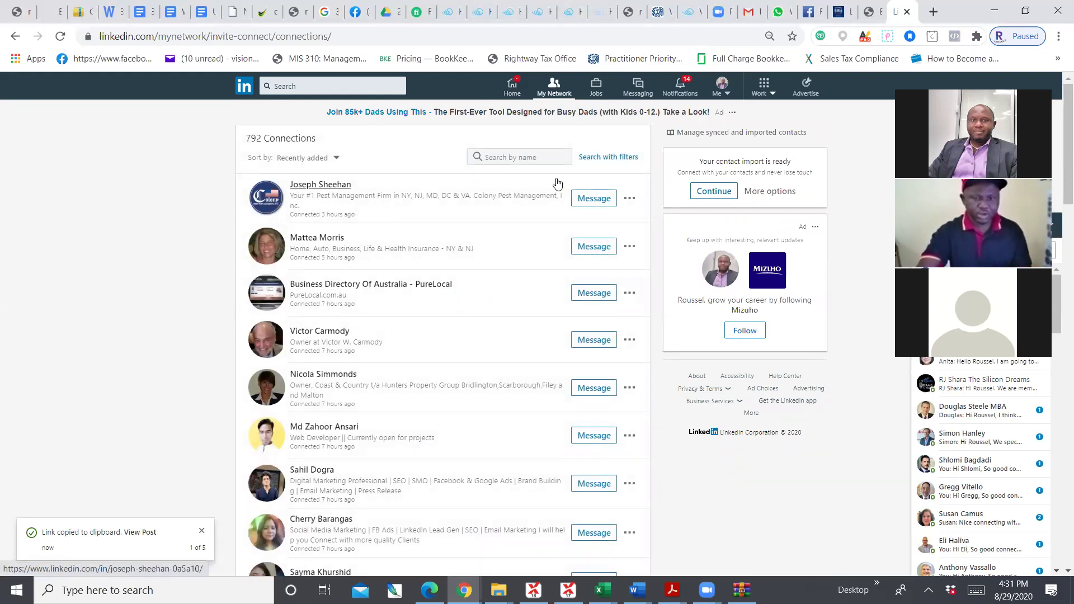
- Draft a message to the first listed connection with the copied post link below a first-name greeting, "I create this jnfnnfdnfd", and a filler text line
{"action": "left_click", "coordinate": [588, 200]}
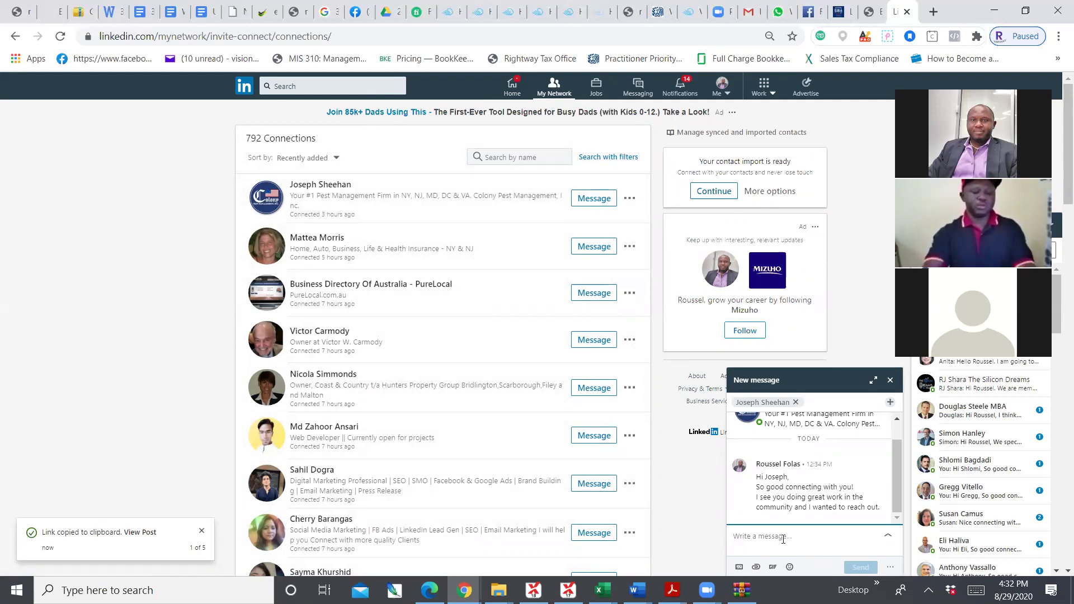
{"action": "key", "text": "ctrl+v"}
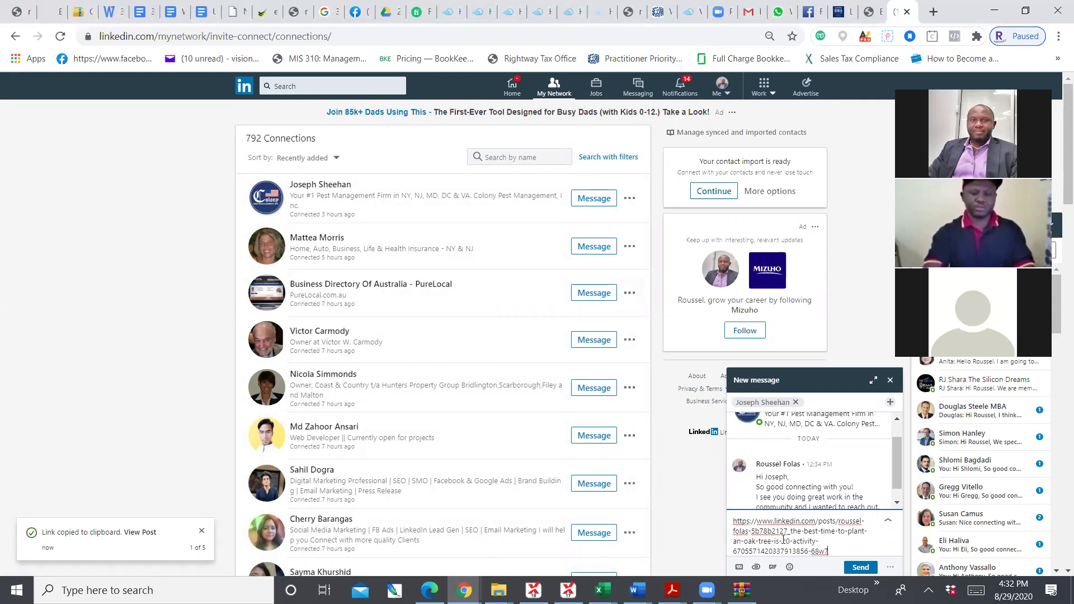
{"action": "key", "text": "Up"}
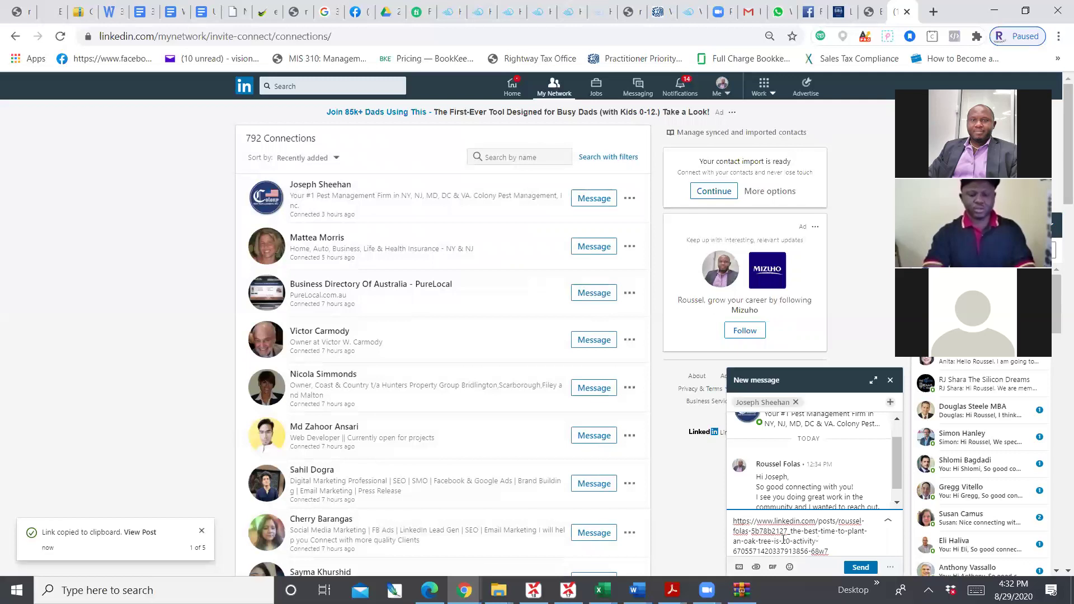
{"action": "key", "text": "Return"}
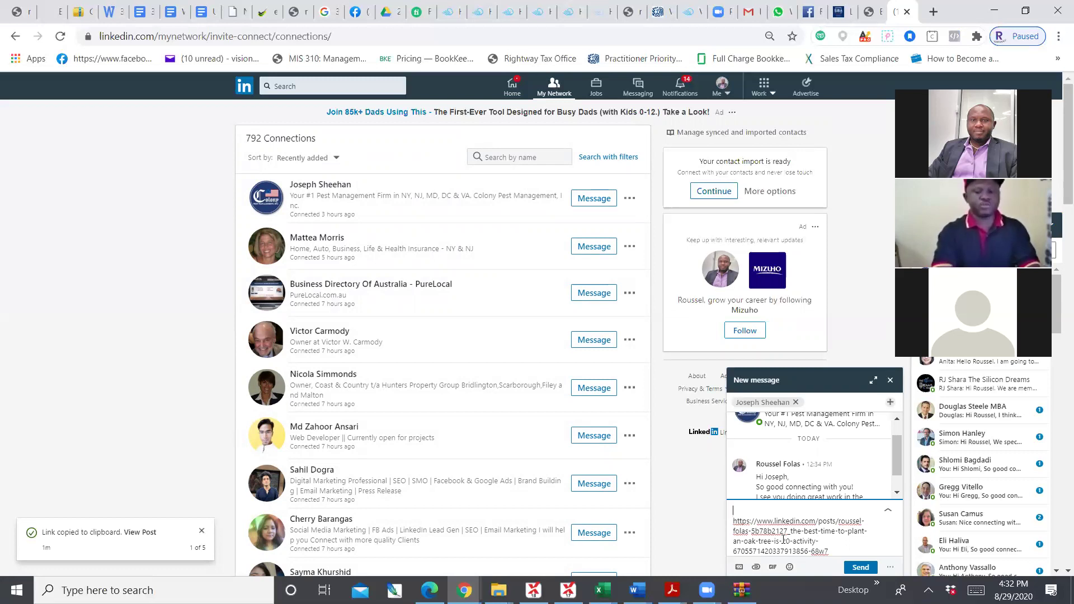
{"action": "type", "text": "i J"}
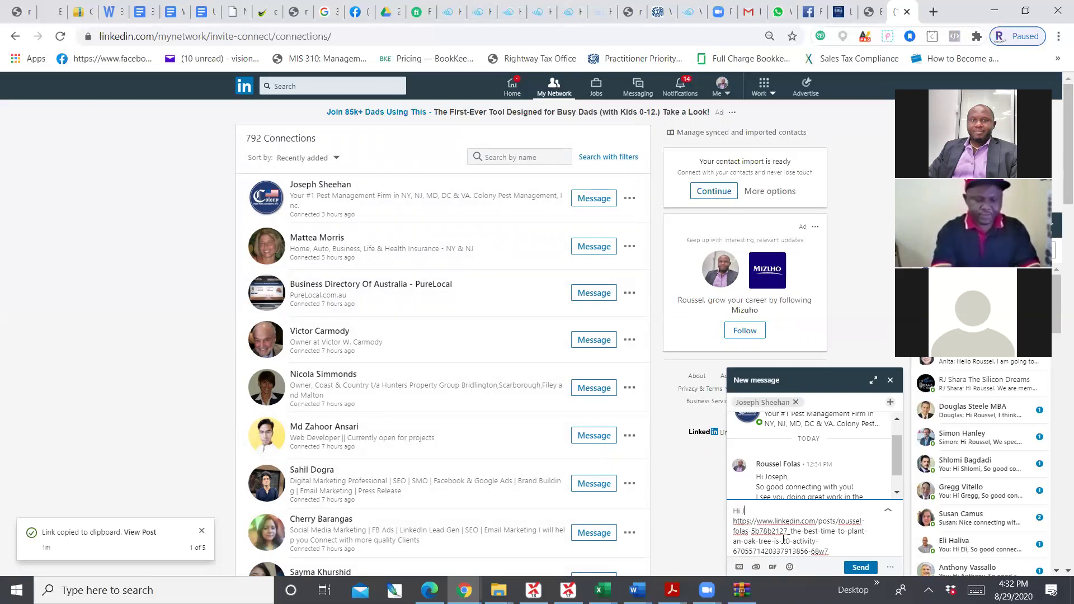
{"action": "type", "text": "oseph"}
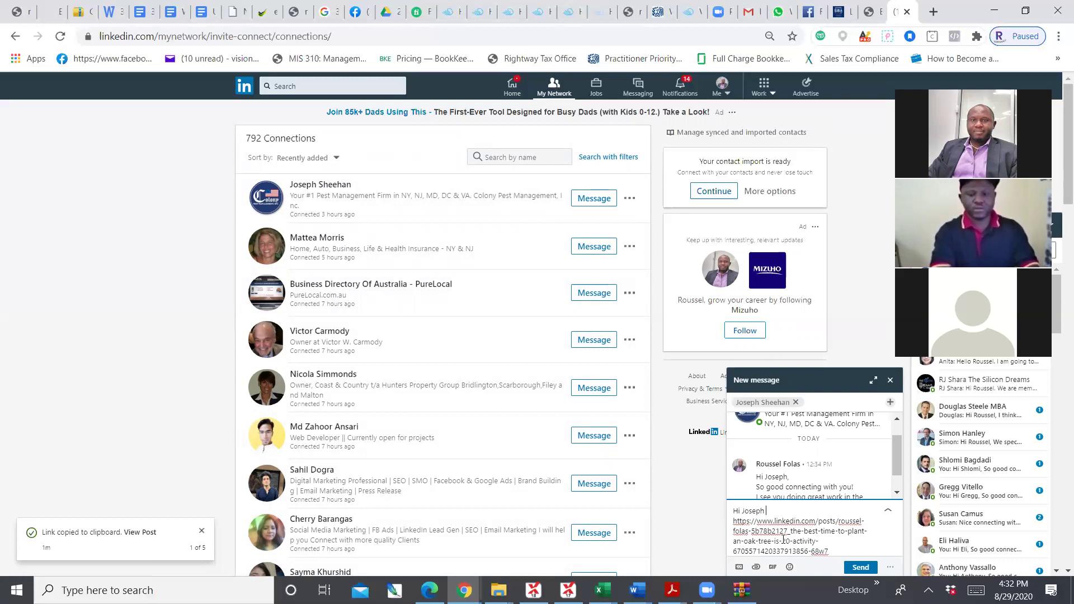
{"action": "type", "text": "I create this jnfnnfdnfd"}
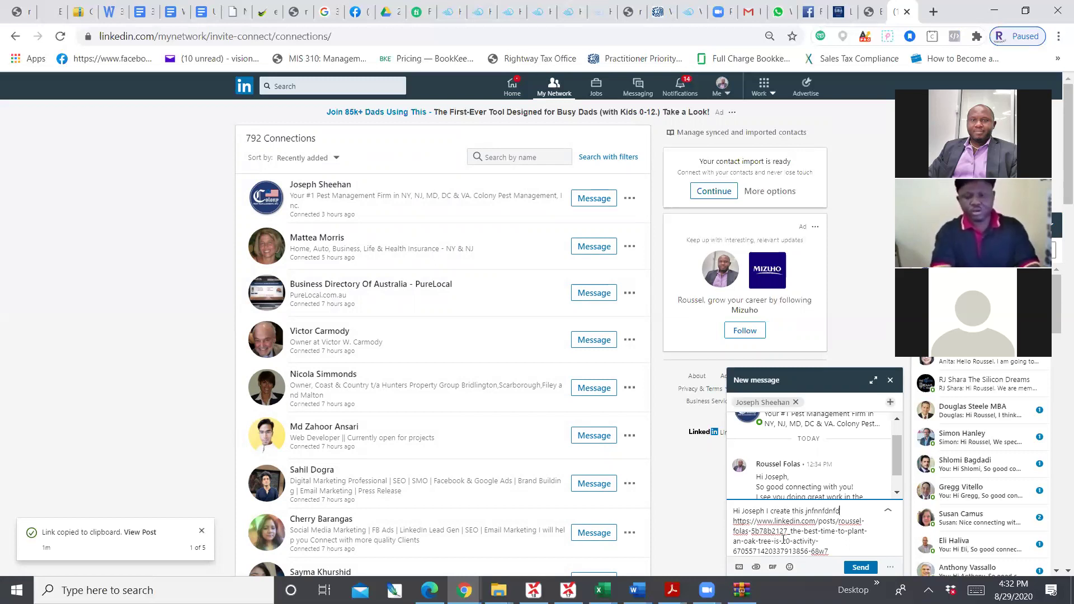
{"action": "key", "text": "Return"}
{"action": "type", "text": "jhdsjhjfdjklfdjkfdkjdfjhjb"}
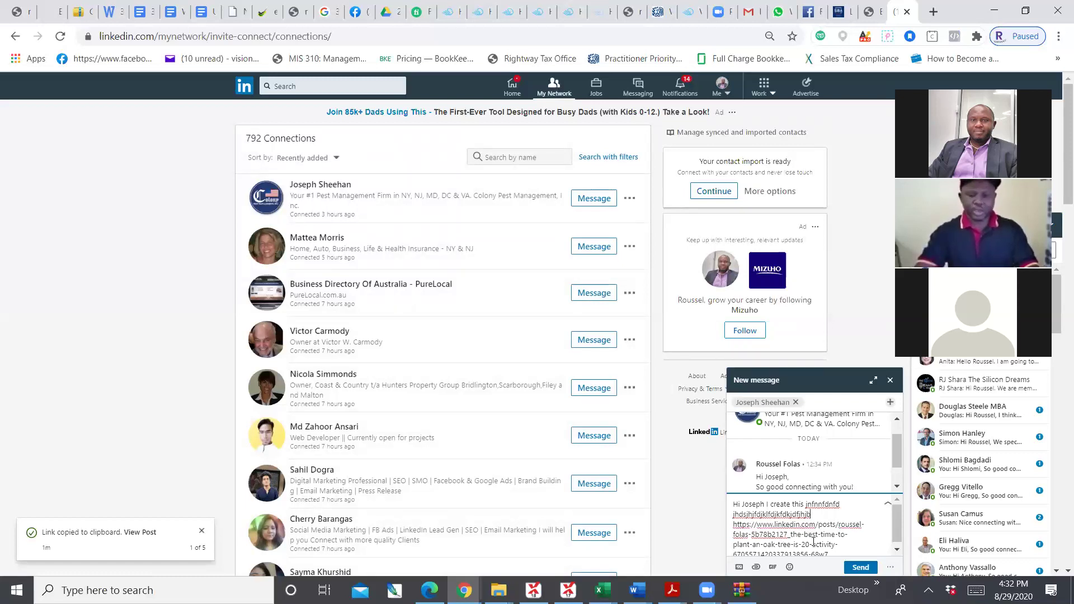
{"action": "scroll", "coordinate": [865, 530], "scroll_direction": "down", "scroll_amount": 1}
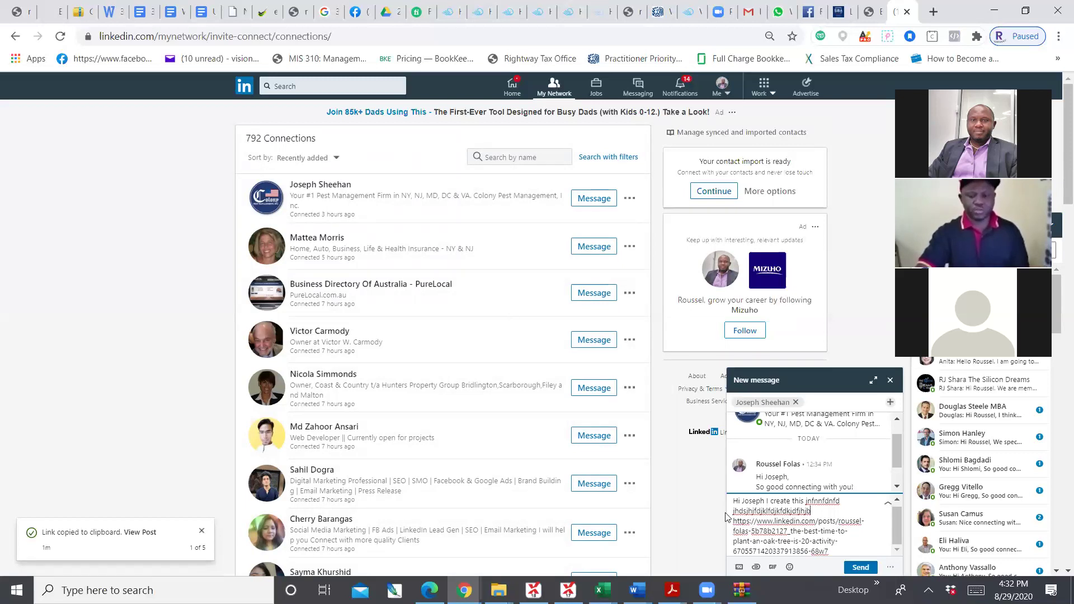
- Copy the entire drafted message including the post link, and discard the draft without sending it
{"action": "left_click_drag", "start_coordinate": [734, 501], "coordinate": [842, 568]}
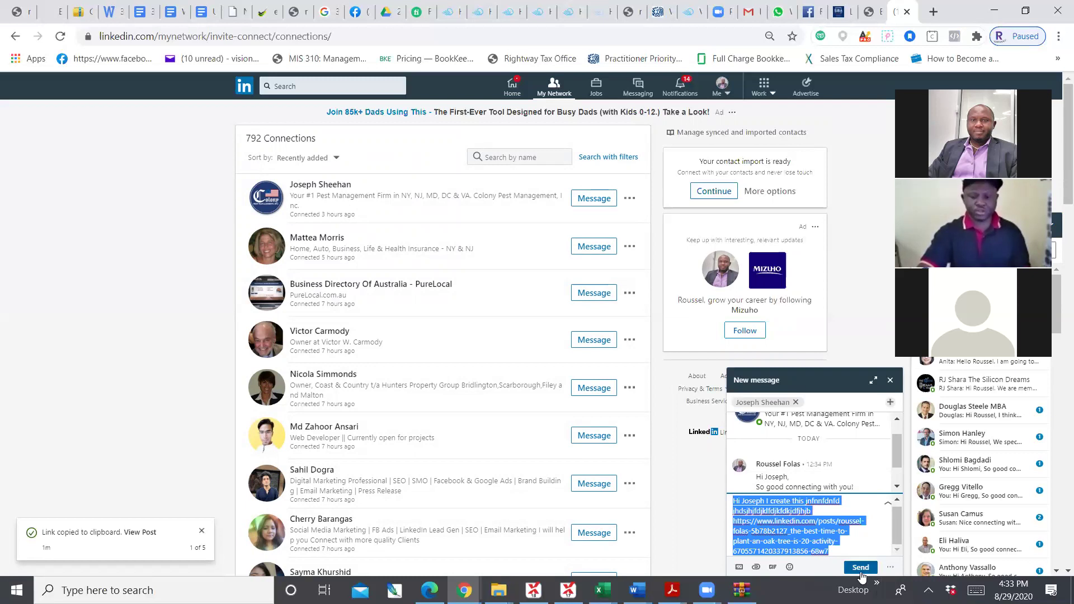
{"action": "left_click", "coordinate": [890, 382]}
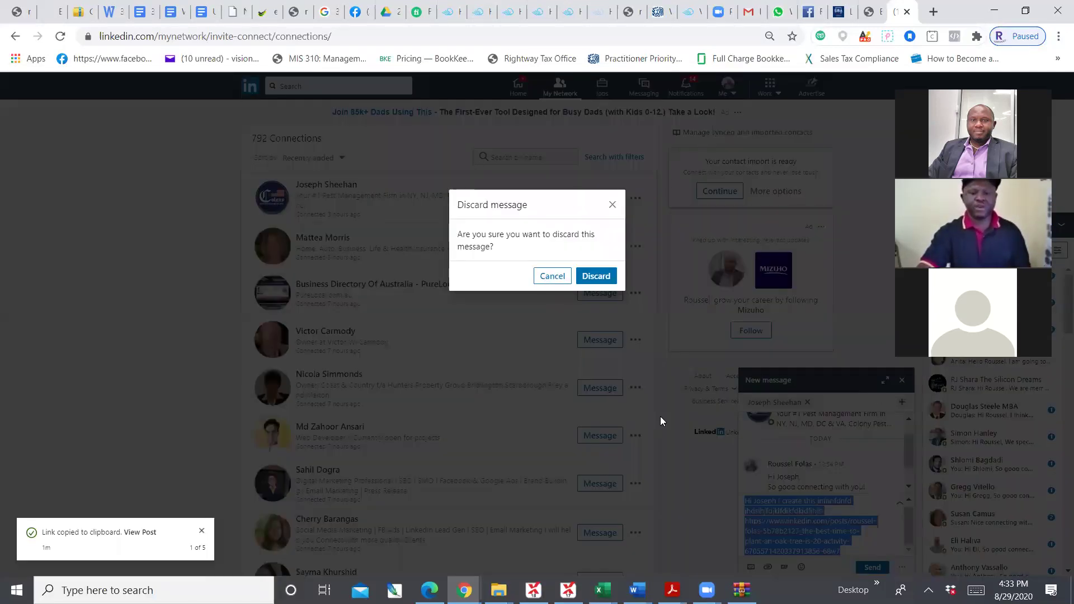
{"action": "left_click", "coordinate": [589, 280]}
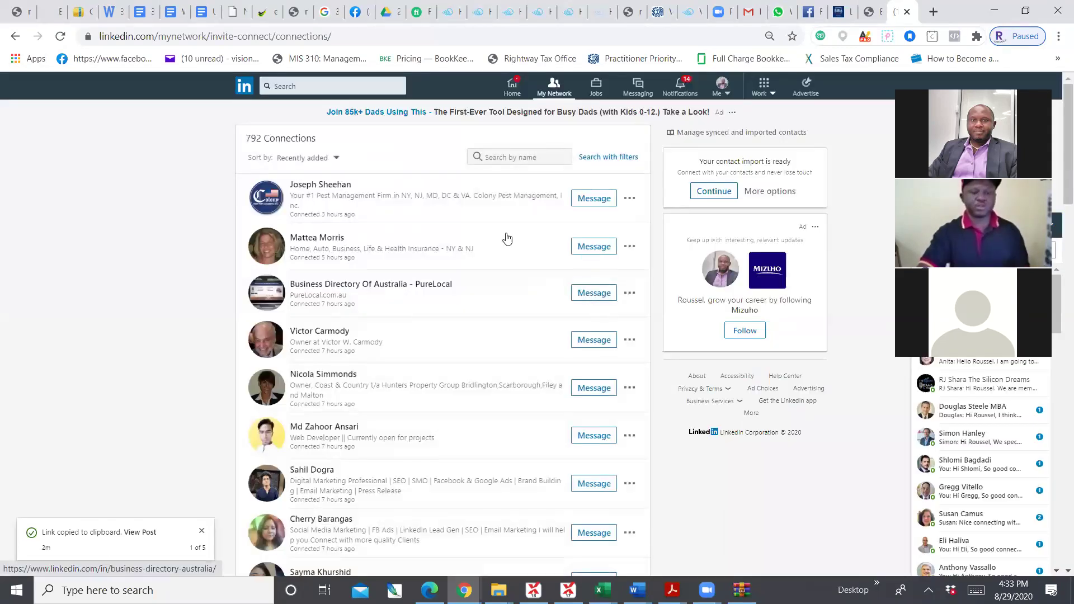
- Reuse the copied message for the second listed connection, replace the greeting name with that person's first name, and discard the draft
{"action": "left_click", "coordinate": [594, 247]}
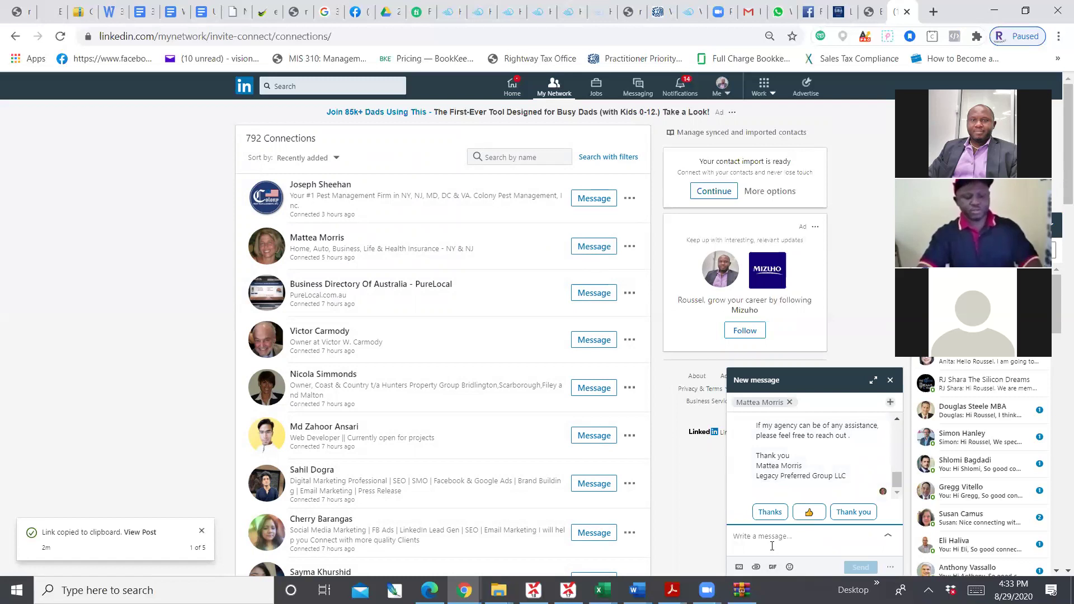
{"action": "key", "text": "ctrl+v"}
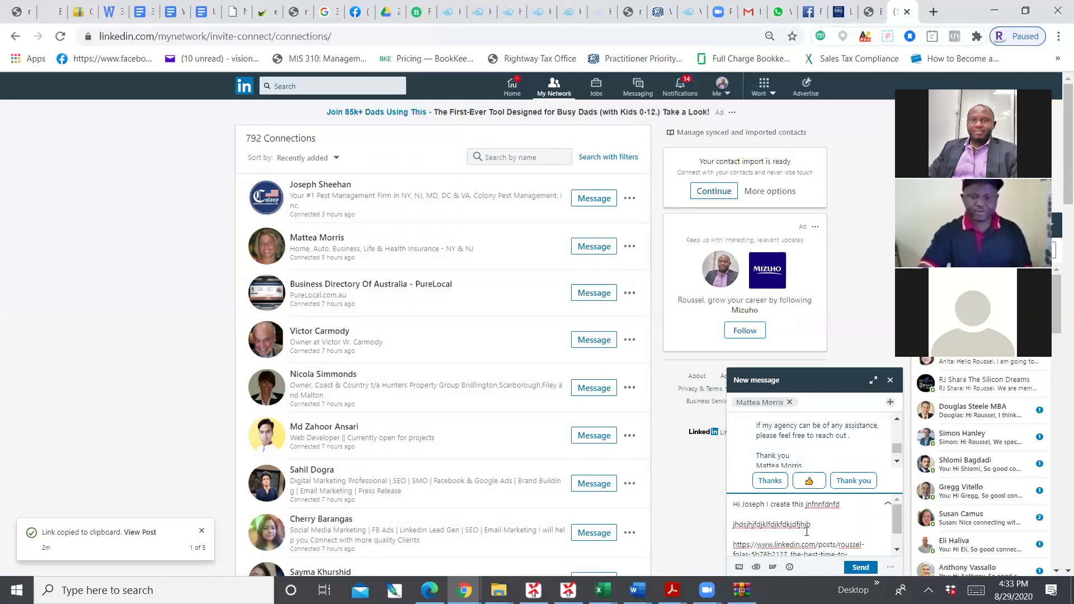
{"action": "key", "text": "BackSpace"}
{"action": "key", "text": "BackSpace"}
{"action": "key", "text": "BackSpace"}
{"action": "key", "text": "BackSpace"}
{"action": "key", "text": "BackSpace"}
{"action": "key", "text": "BackSpace"}
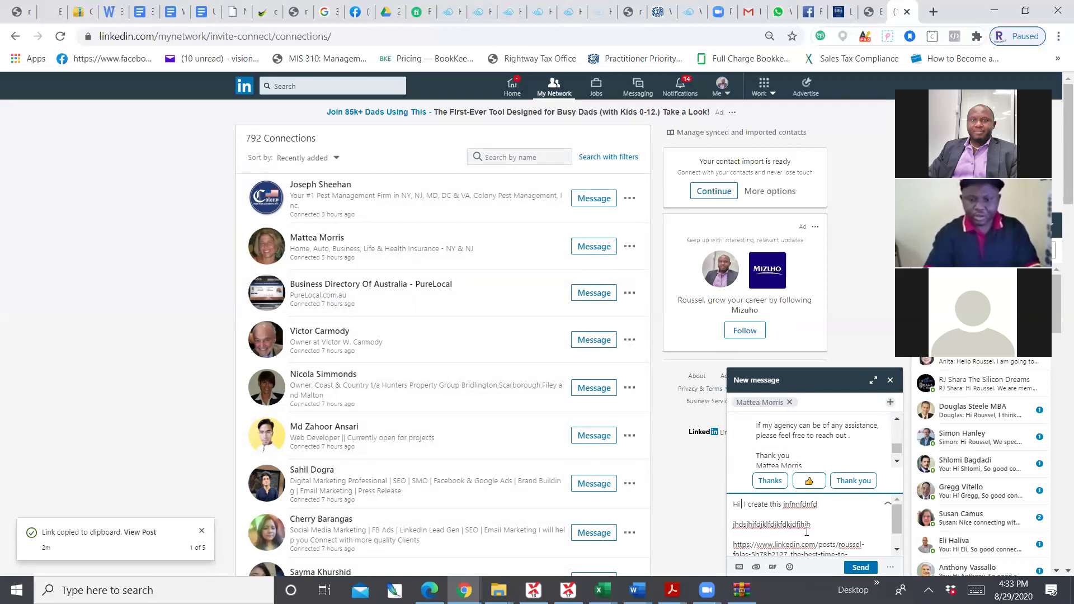
{"action": "type", "text": "Mattea"}
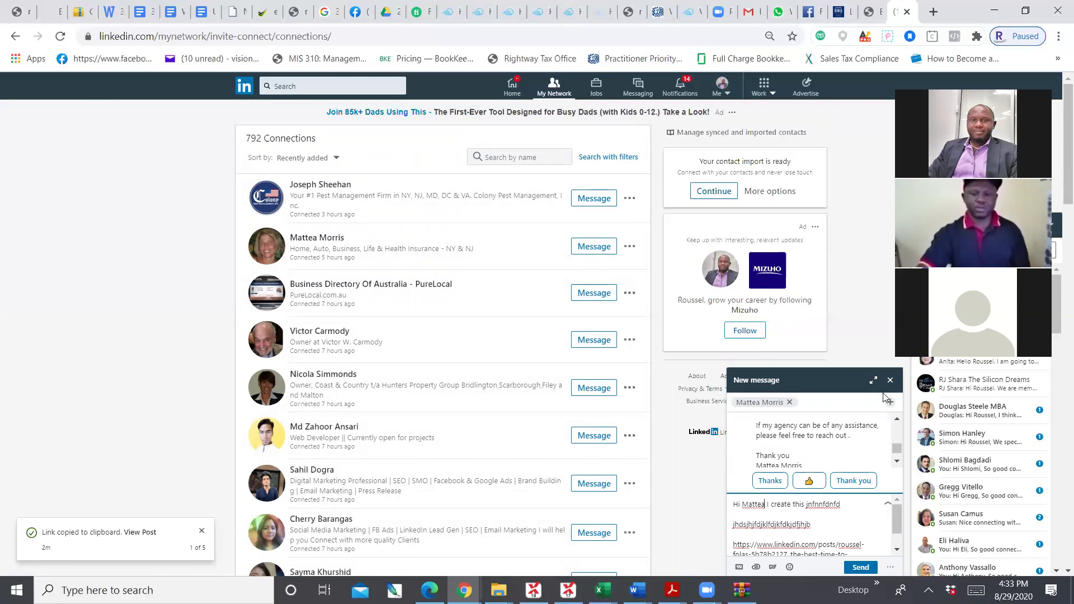
{"action": "left_click", "coordinate": [890, 380]}
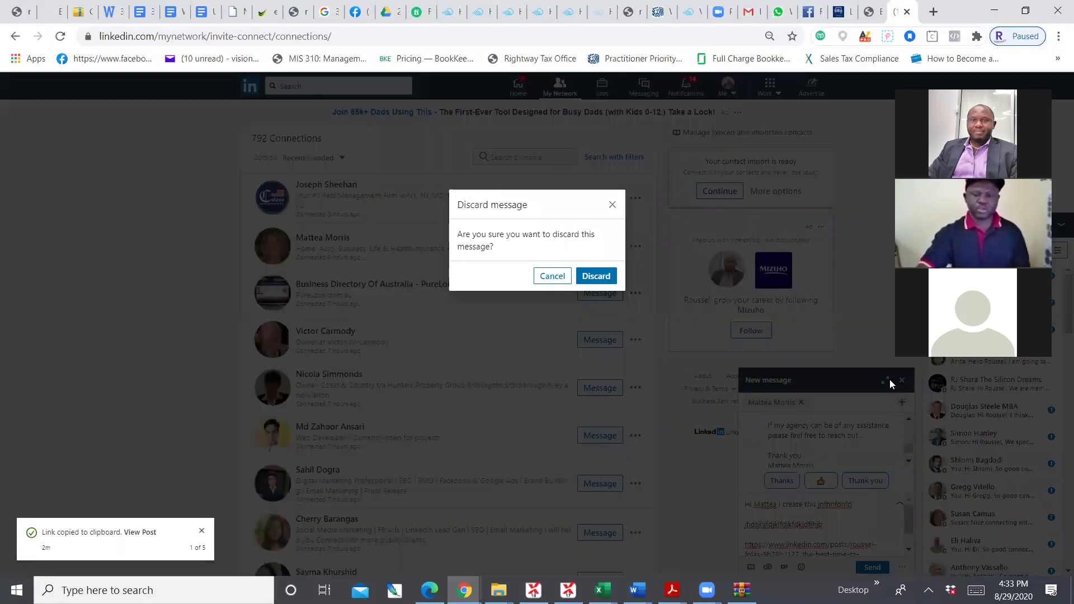
{"action": "left_click", "coordinate": [595, 276]}
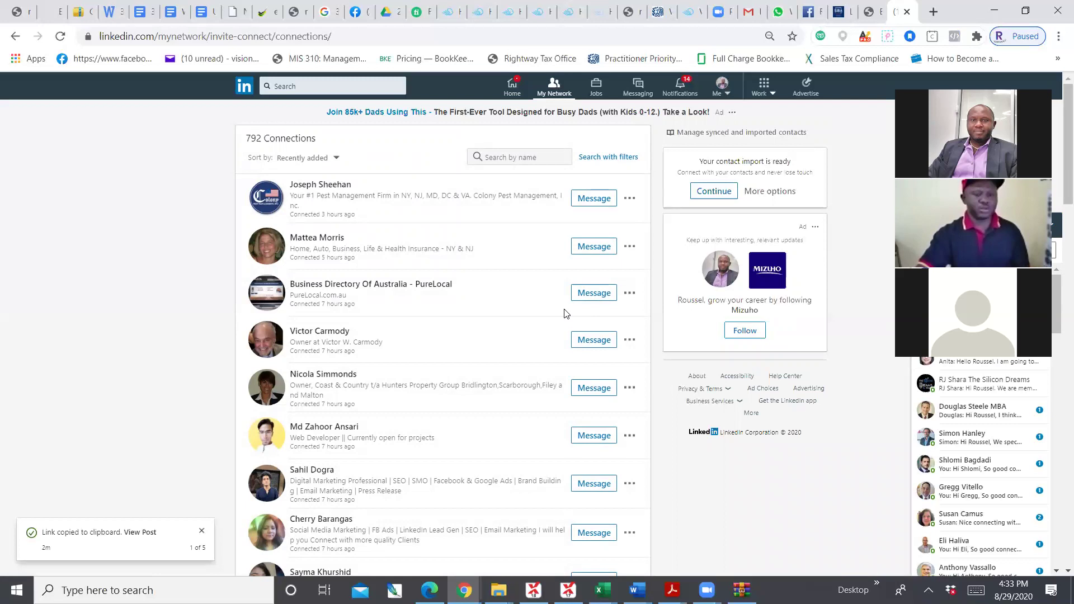
- Look further down the list of recently added connections
{"action": "scroll", "coordinate": [579, 438], "scroll_direction": "down", "scroll_amount": 1}
{"action": "scroll", "coordinate": [580, 438], "scroll_direction": "down", "scroll_amount": 20}
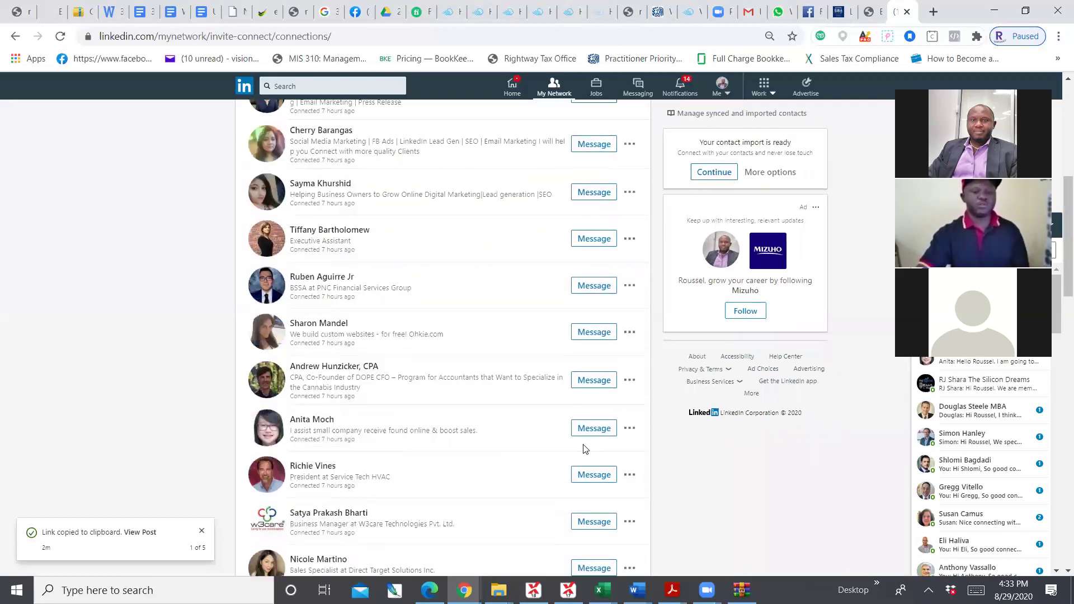